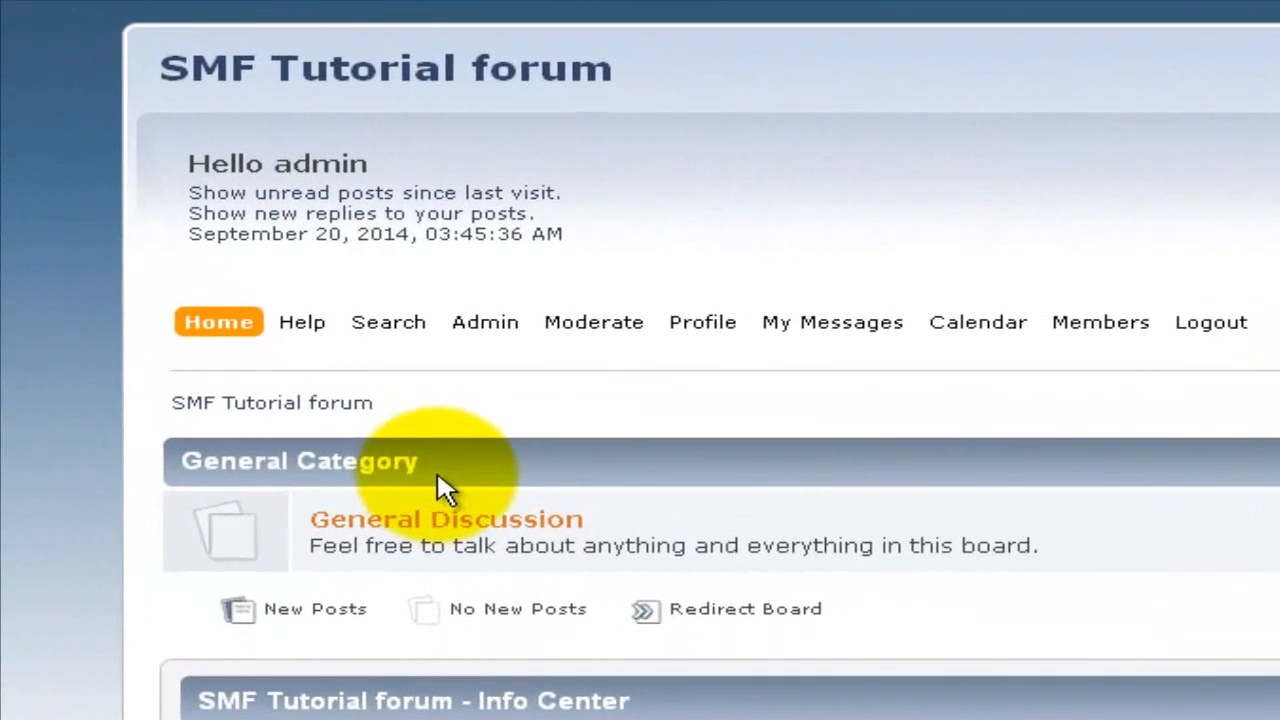
Highlight the General Category heading and the General Discussion board name on the forum's home page.
drag(420, 461, 180, 458)
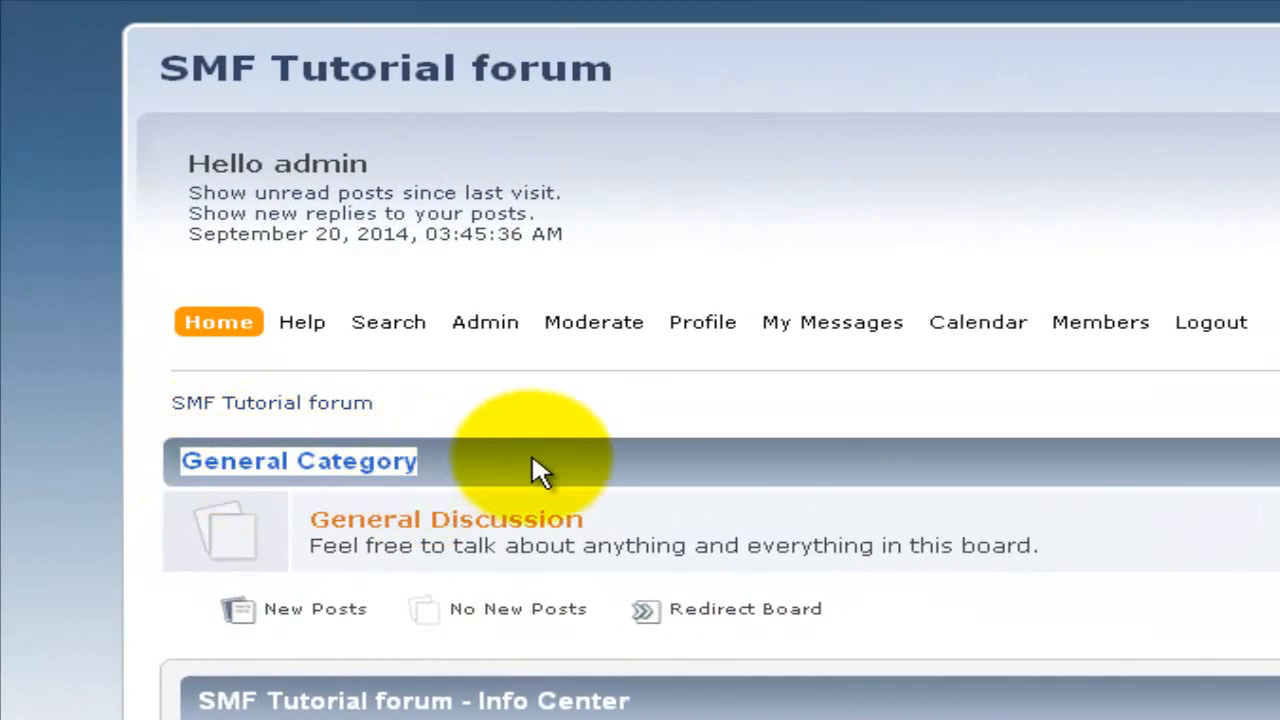
drag(615, 527, 314, 523)
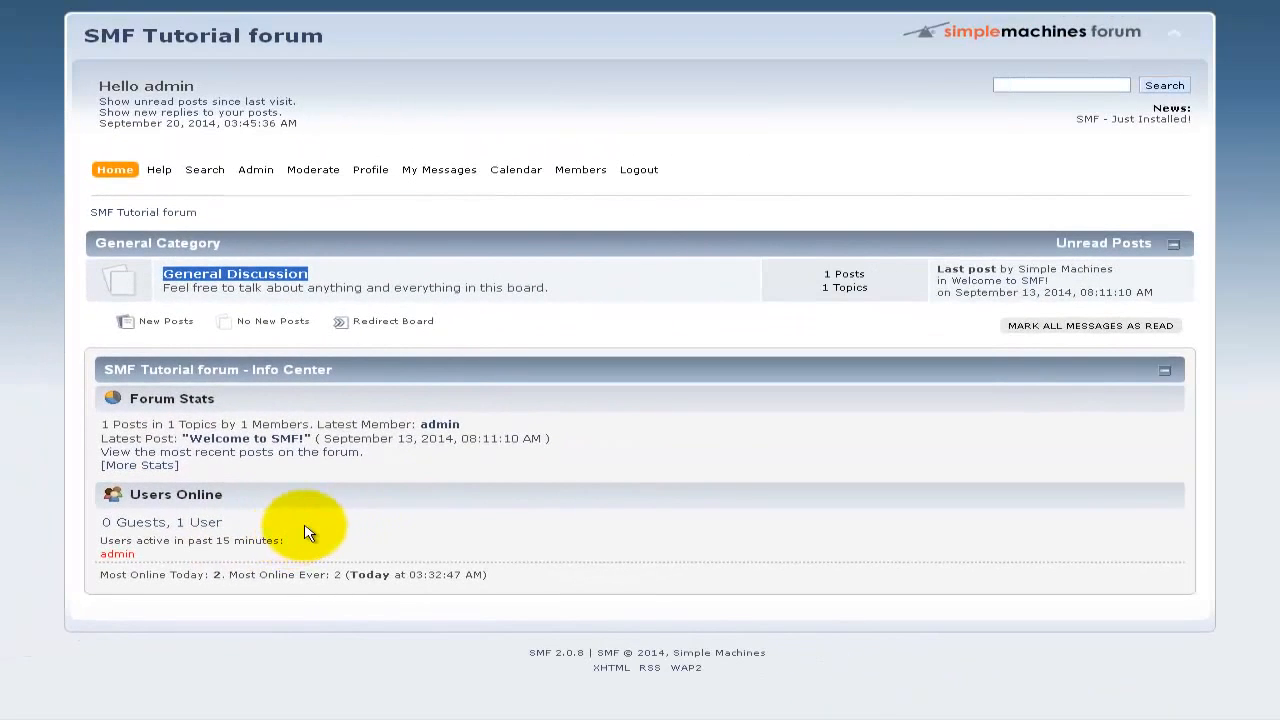
click(384, 480)
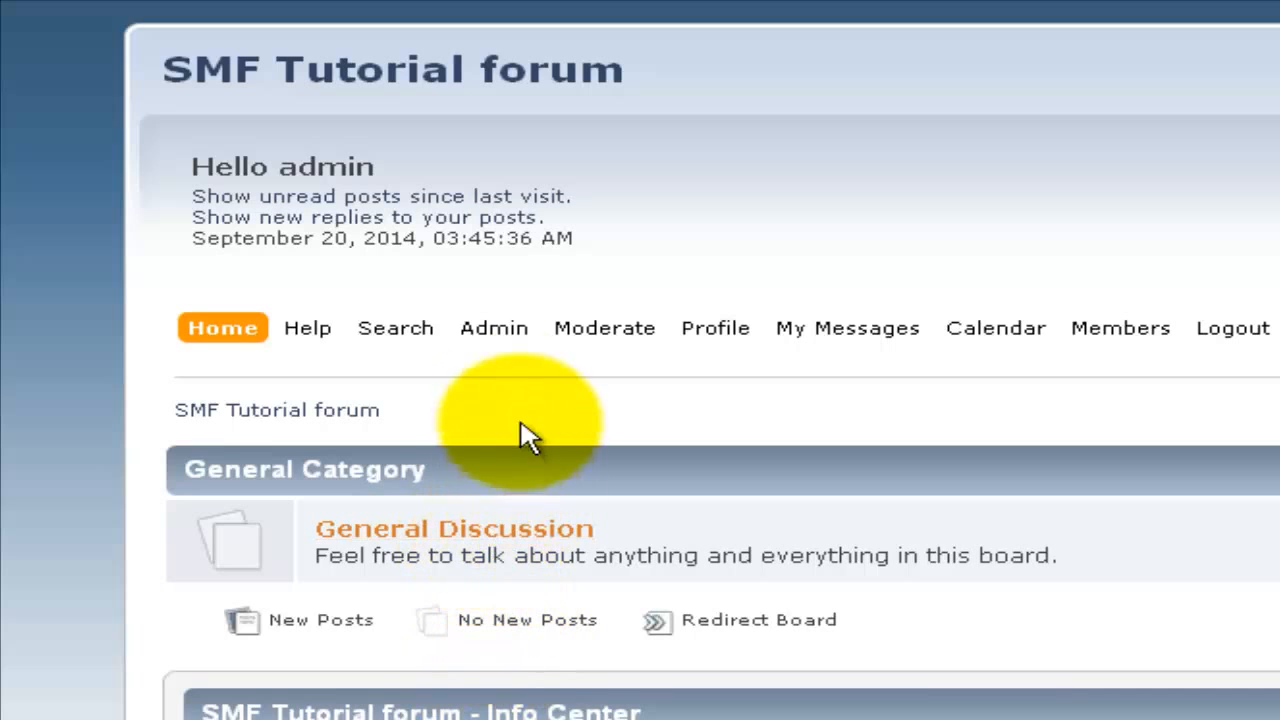
Open the general Server Settings page in the forum's administration area.
mouse_move(512, 348)
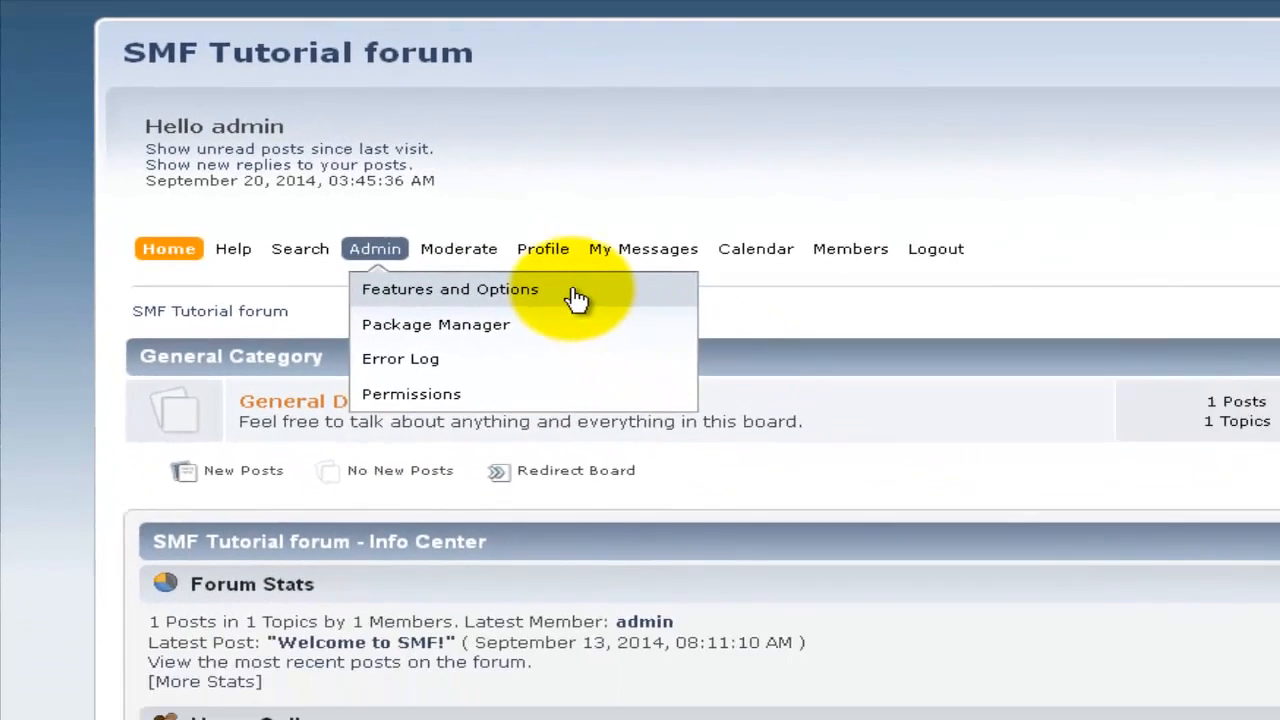
click(757, 391)
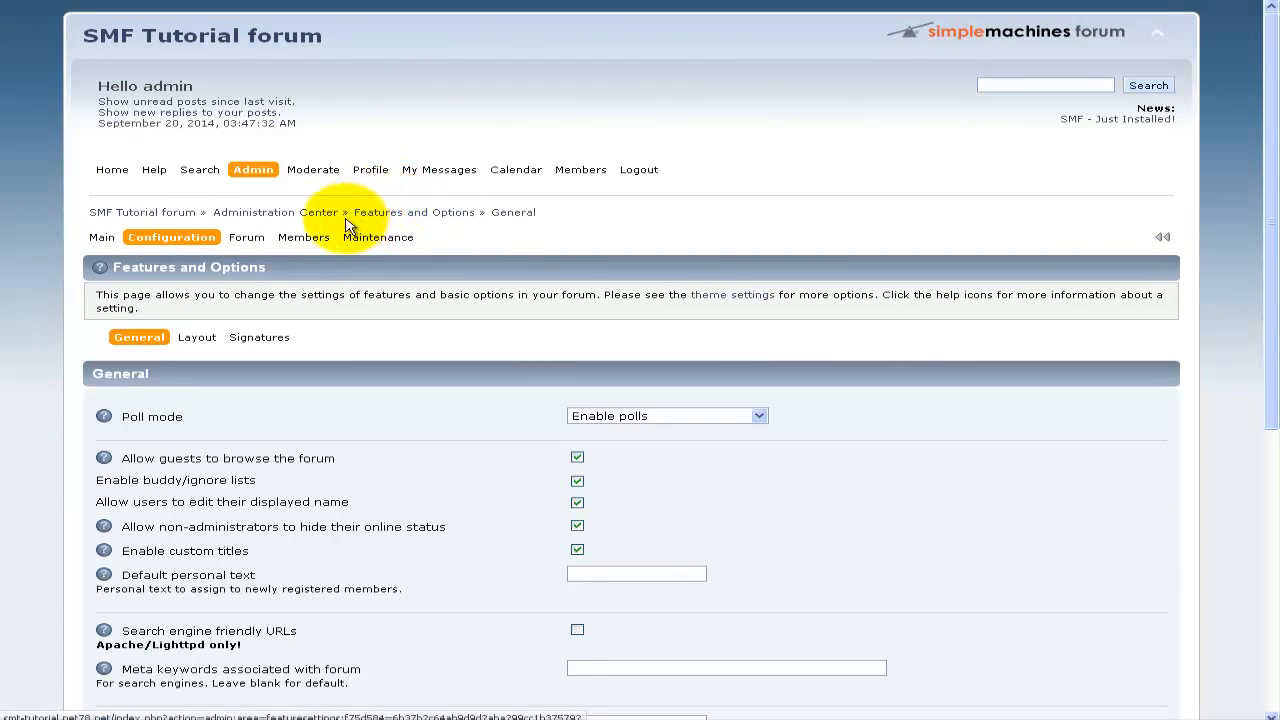
mouse_move(205, 240)
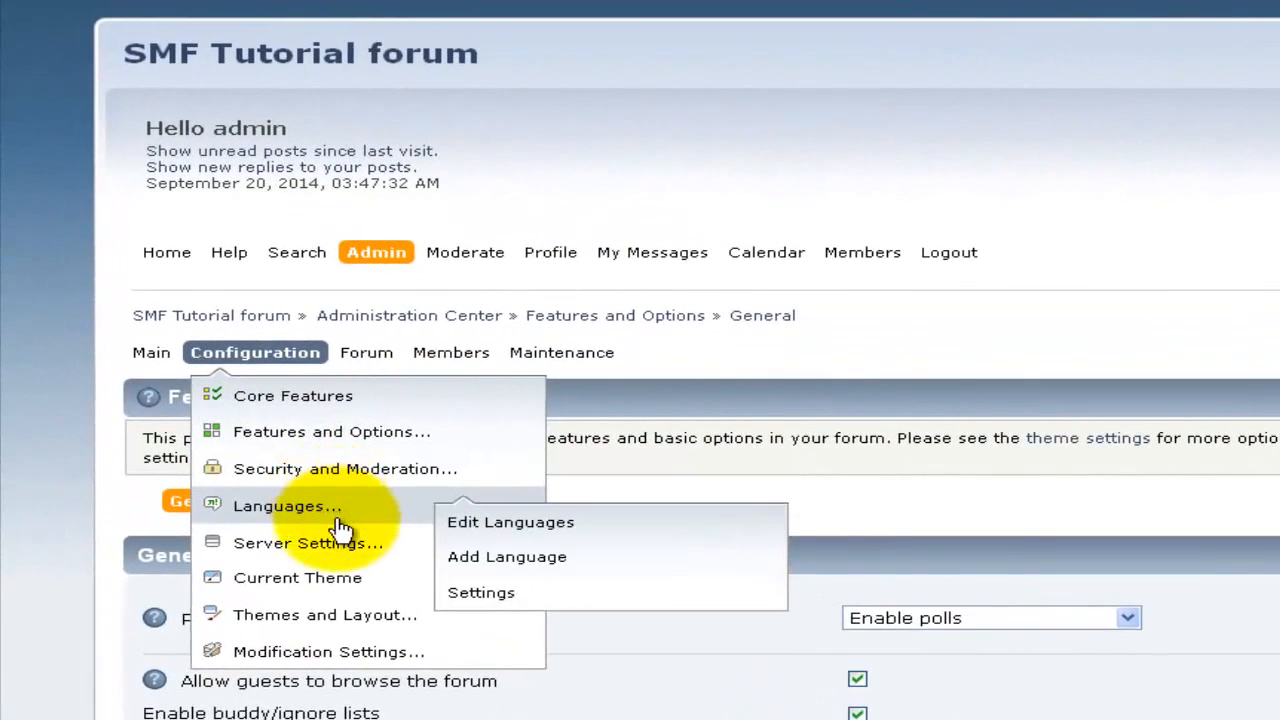
mouse_move(265, 368)
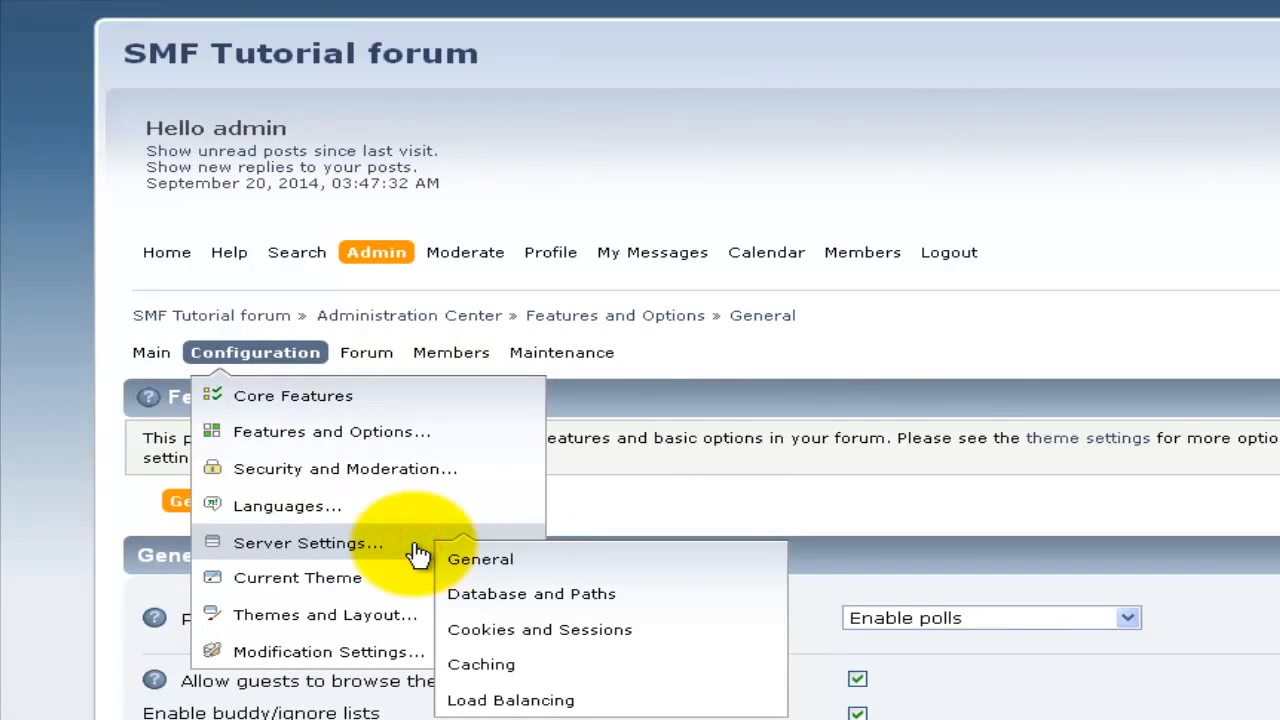
click(450, 559)
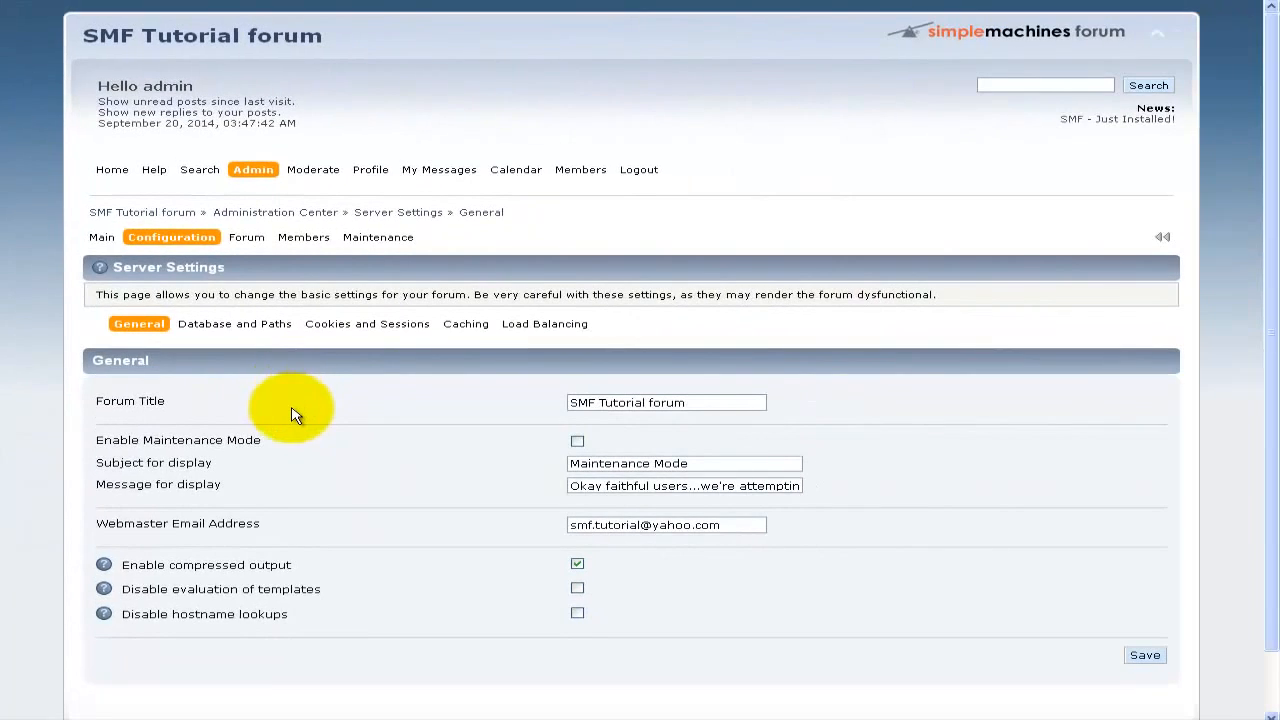
scroll(270, 395, down, 2)
scroll(240, 363, up, 2)
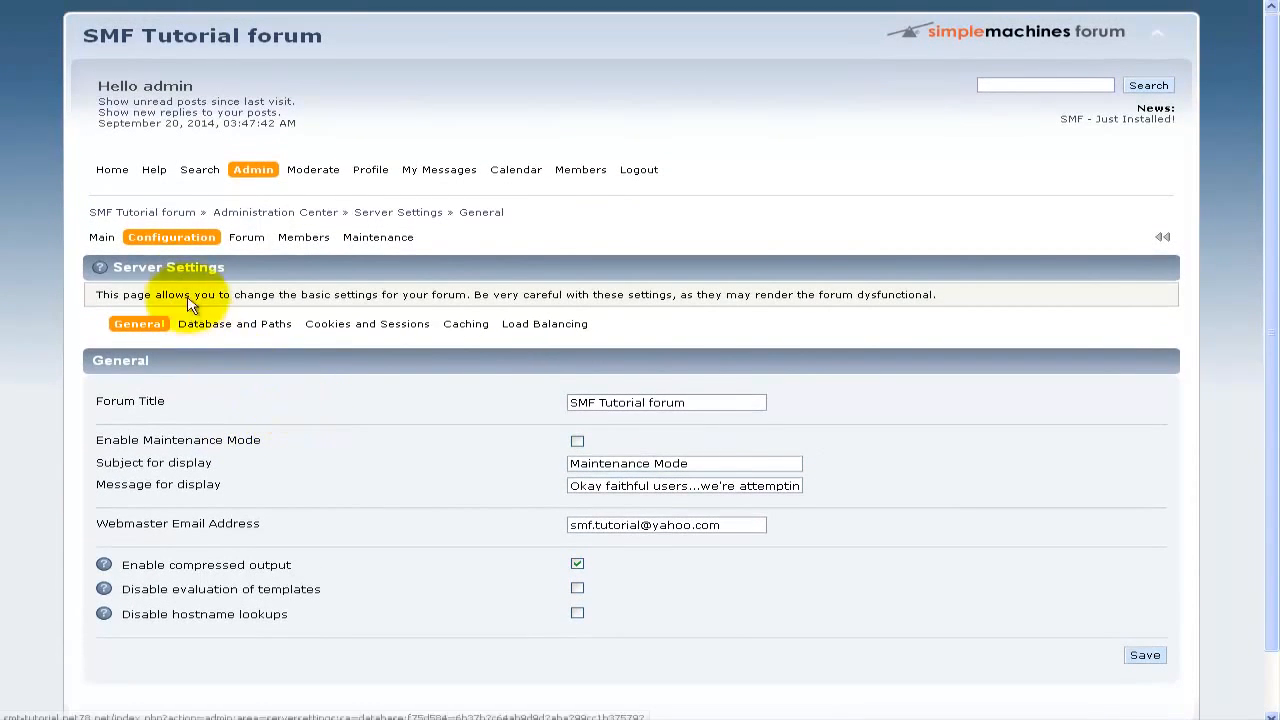
mouse_move(165, 240)
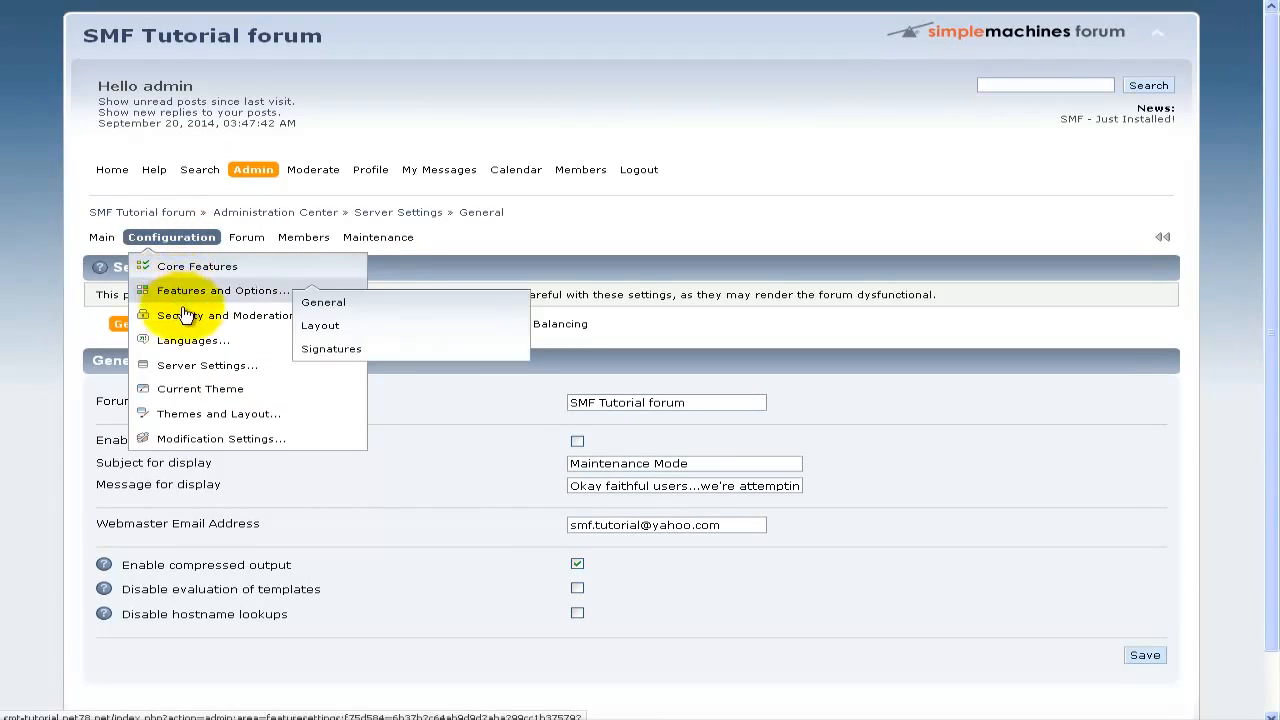
mouse_move(186, 366)
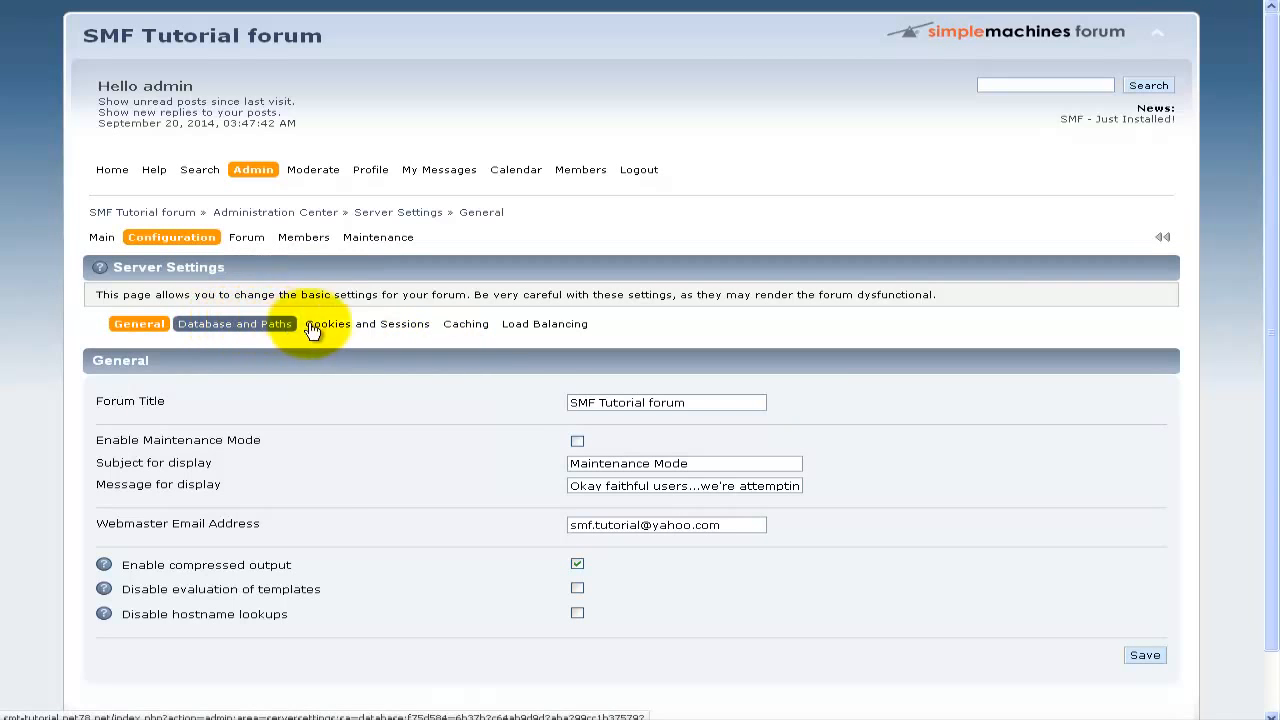
mouse_move(208, 242)
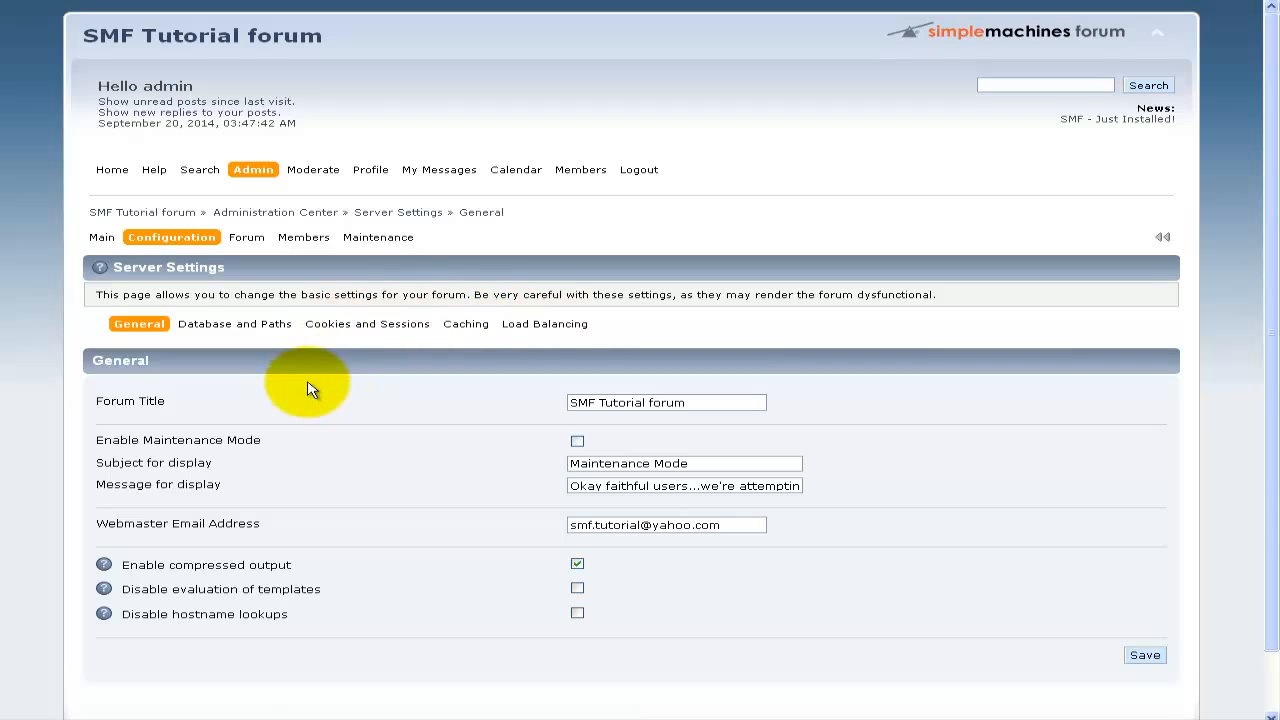
Set the forum title to SMF Tutorial, enable Maintenance Mode and save the general server settings.
scroll(309, 389, down, 1)
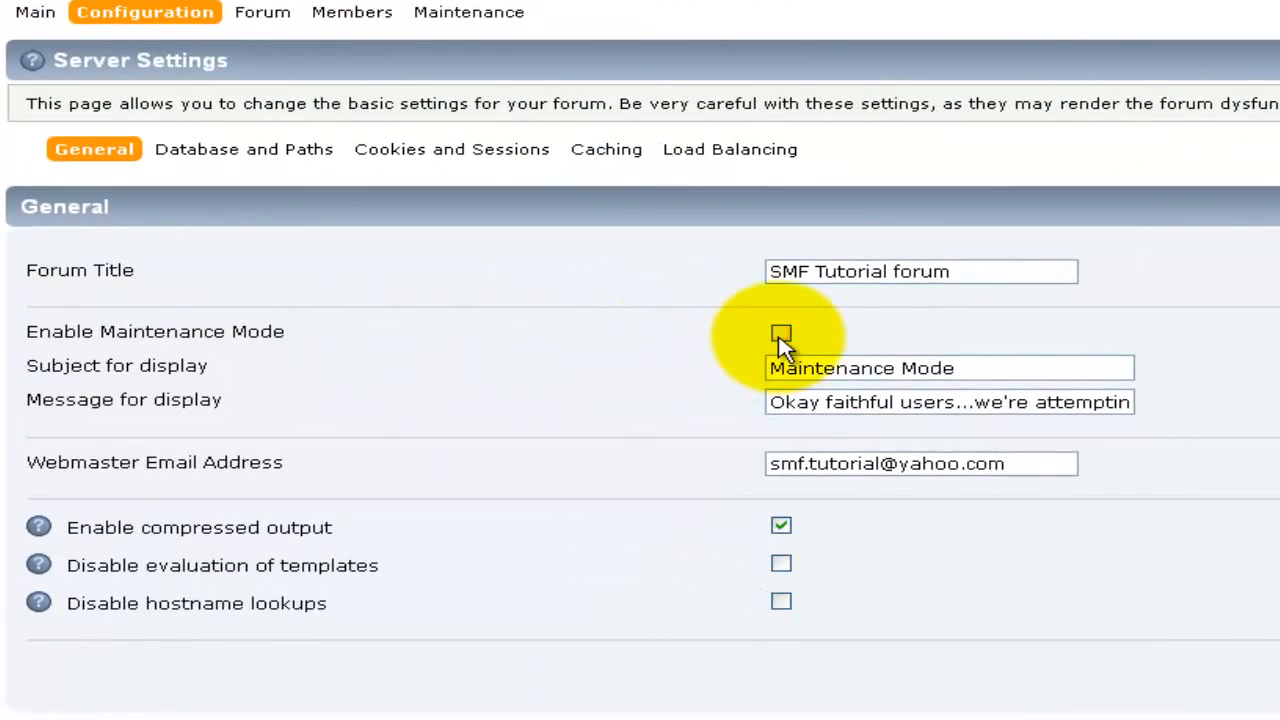
click(781, 335)
click(920, 400)
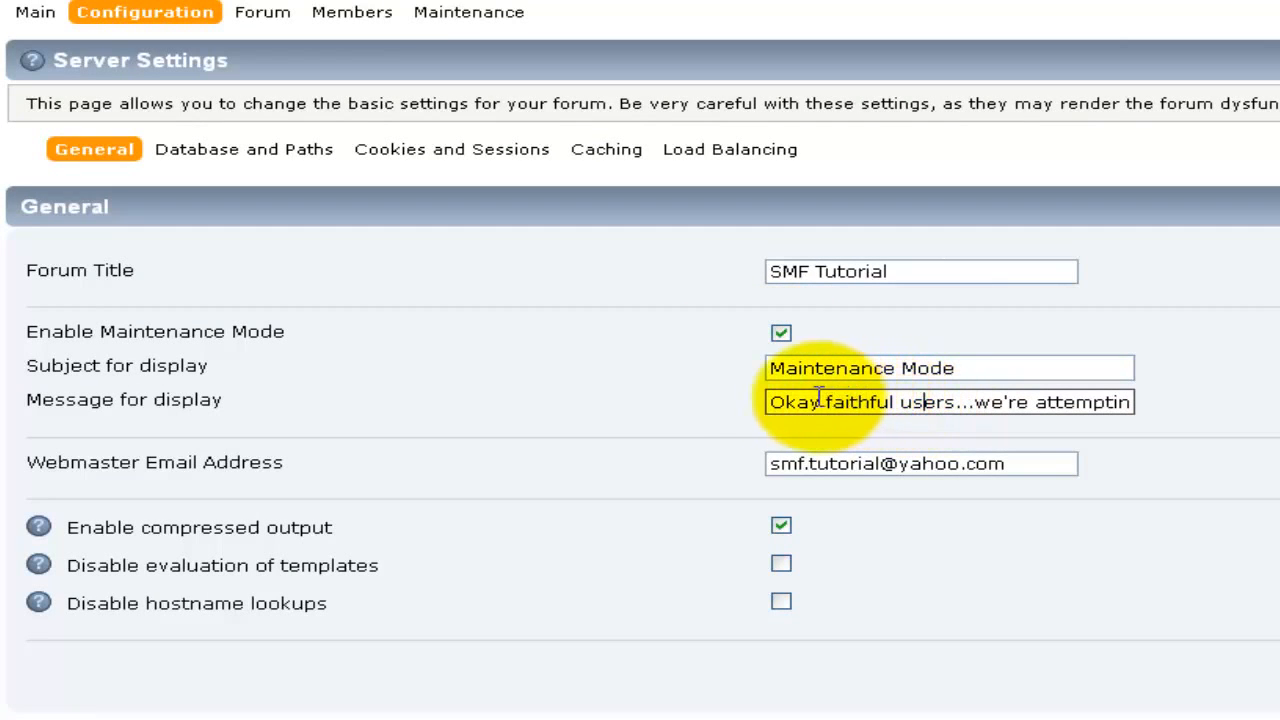
click(766, 401)
drag(762, 401, 1174, 408)
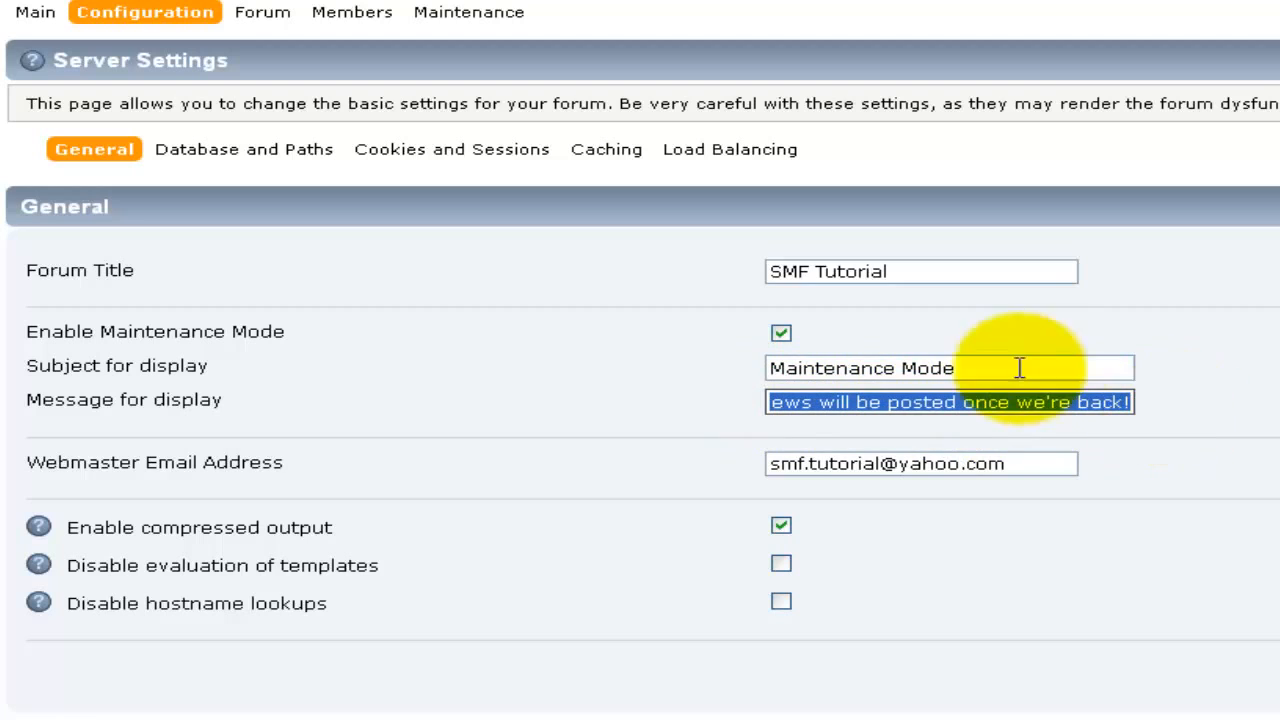
click(309, 465)
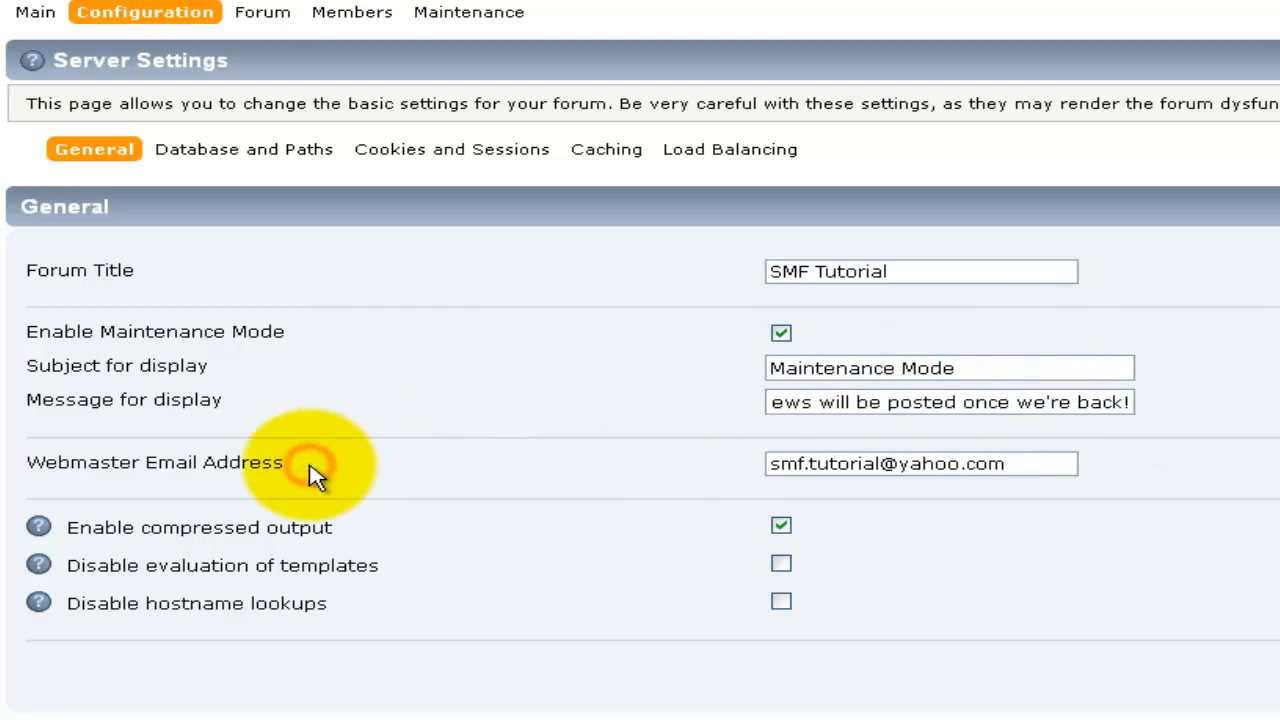
click(1007, 466)
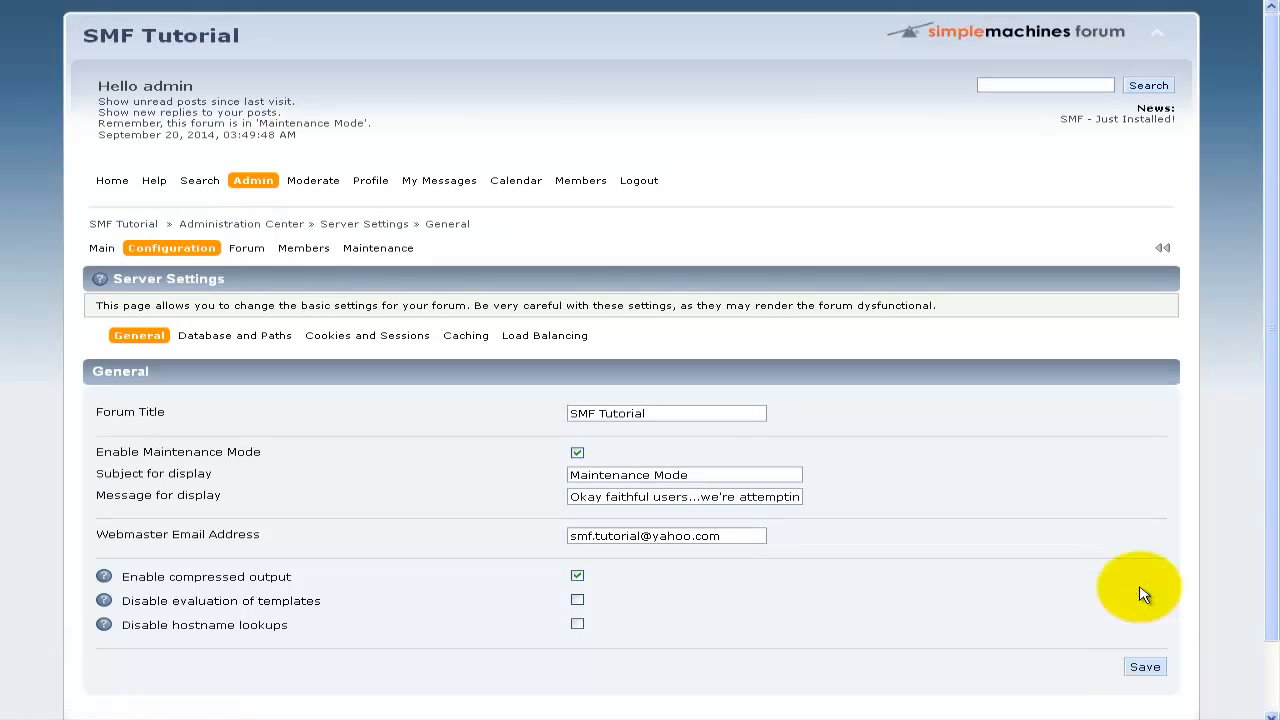
Review the Database and Paths settings and the Cookies and Sessions settings of the server.
scroll(392, 473, down, 1)
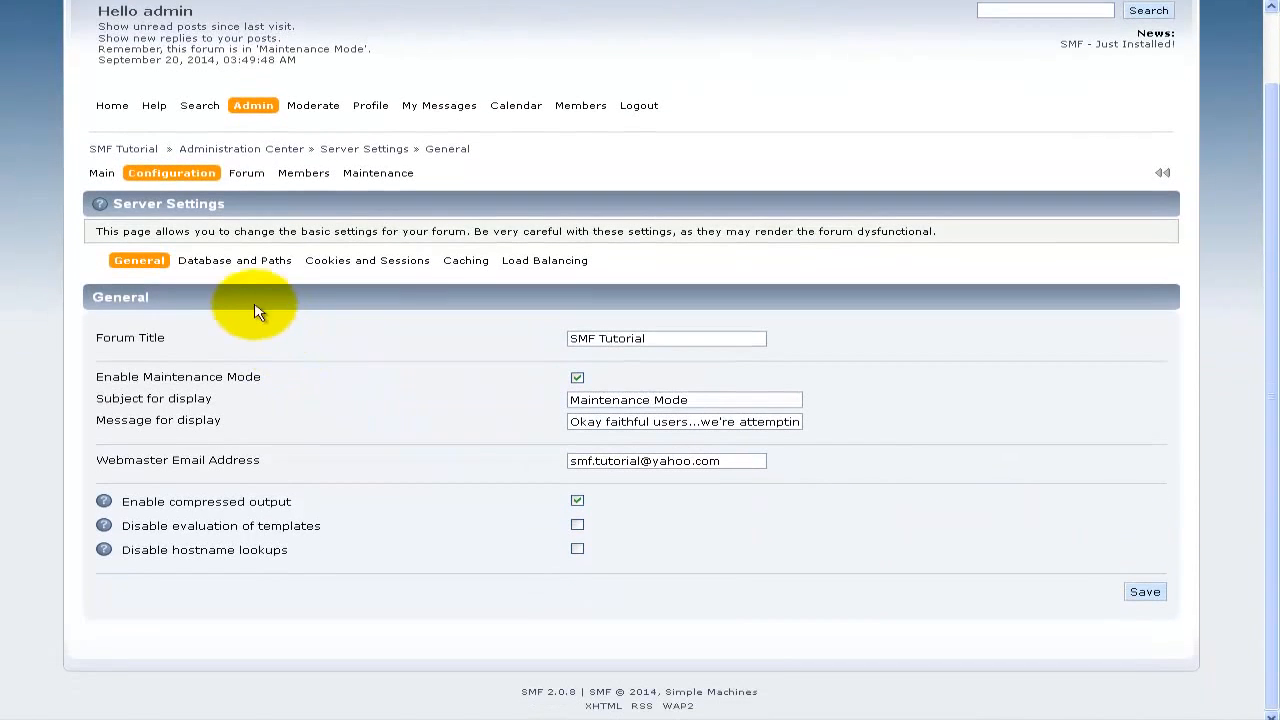
click(250, 270)
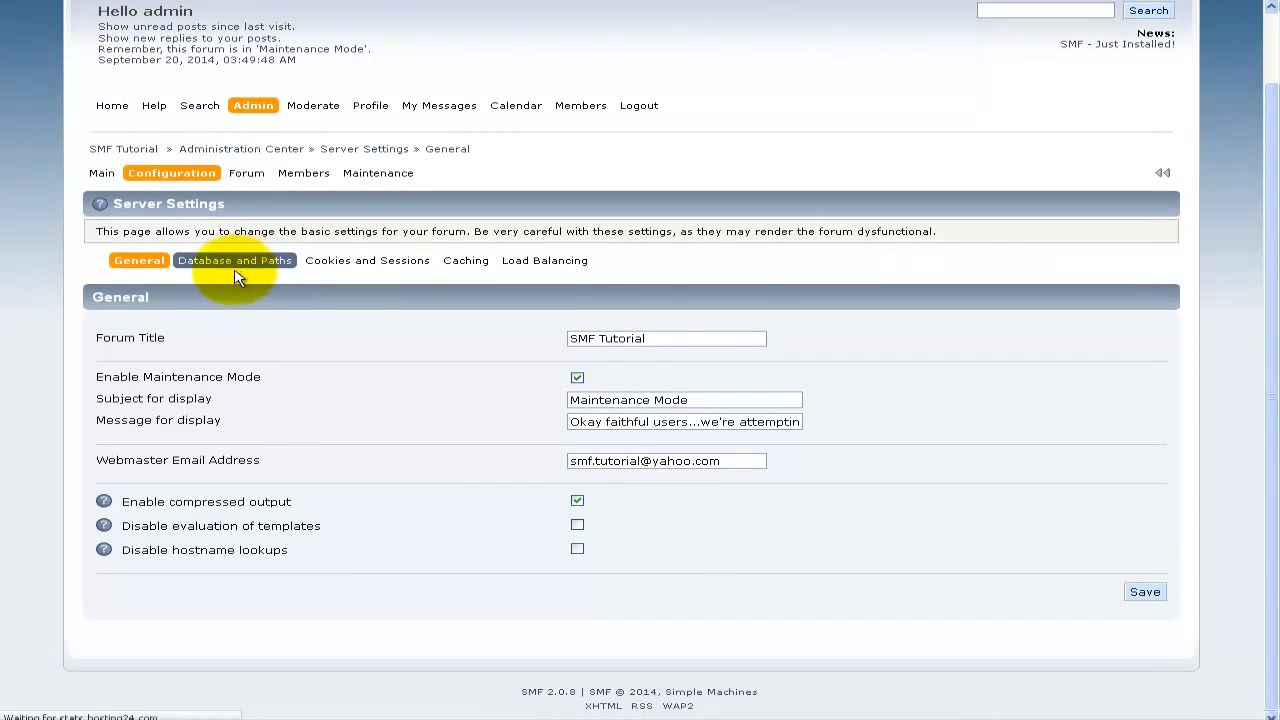
scroll(330, 440, down, 2)
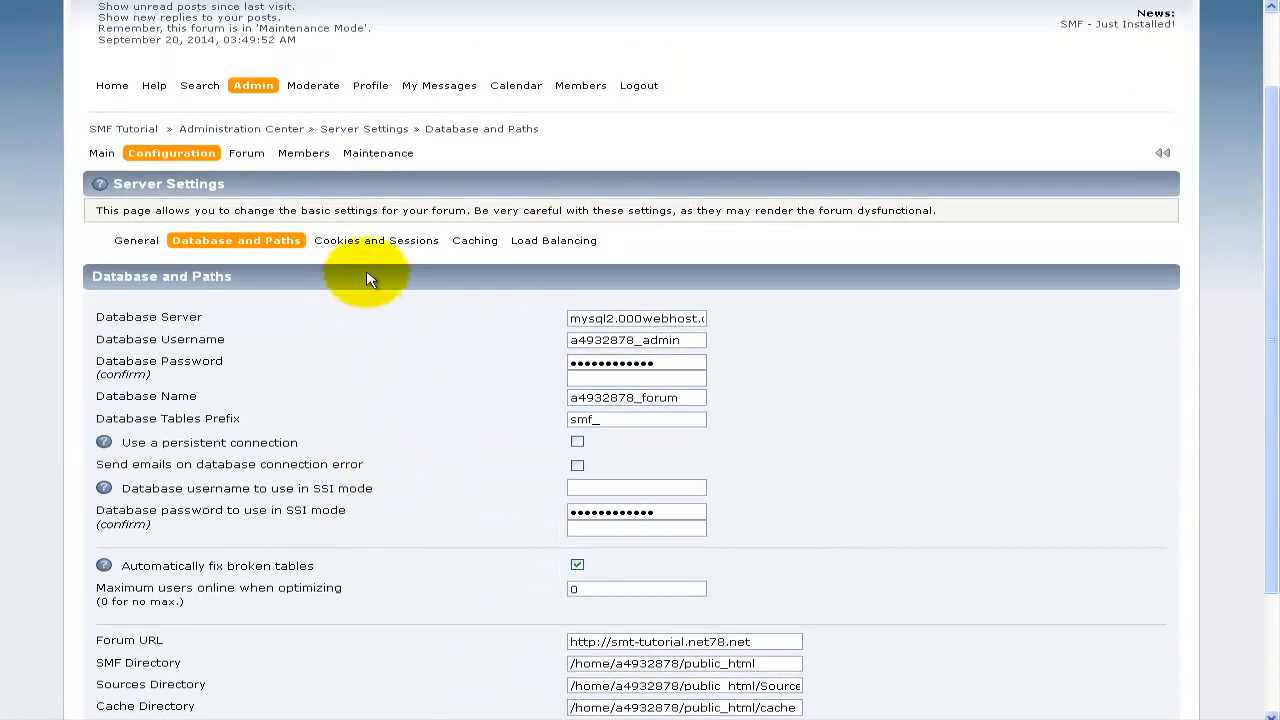
click(370, 242)
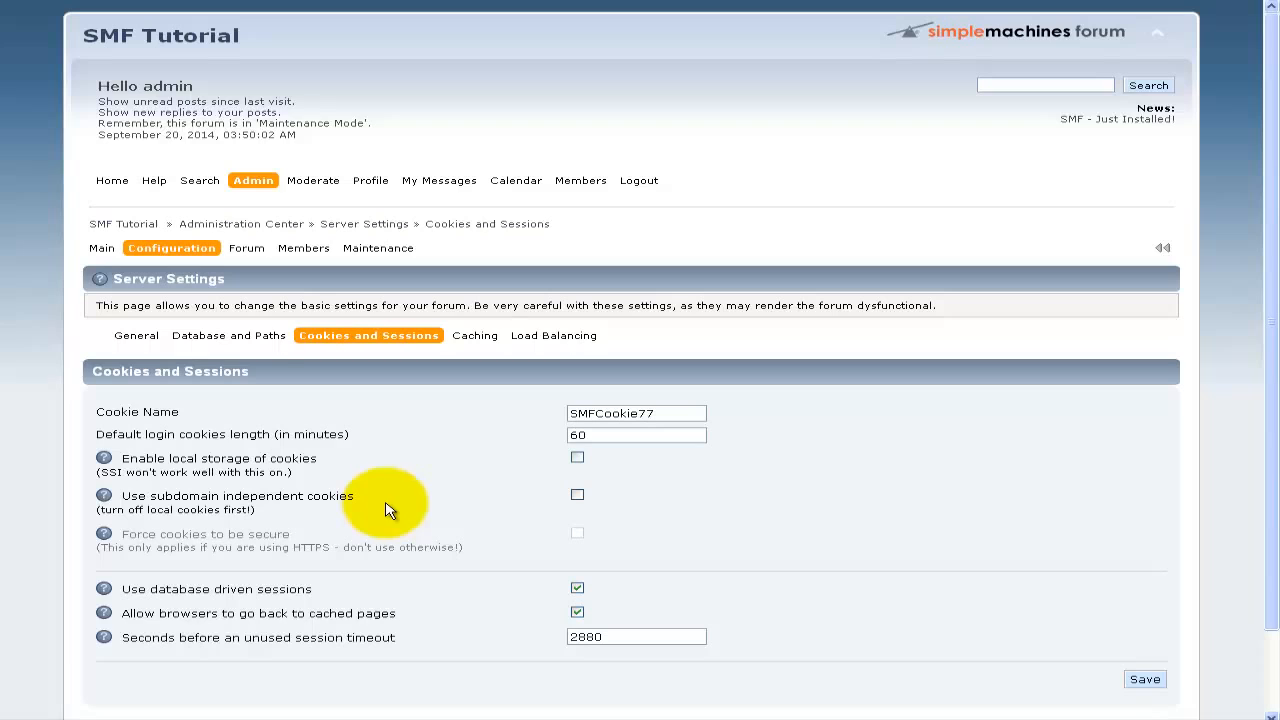
Review the caching level setting and save the Load Balancing page of the server settings.
click(476, 337)
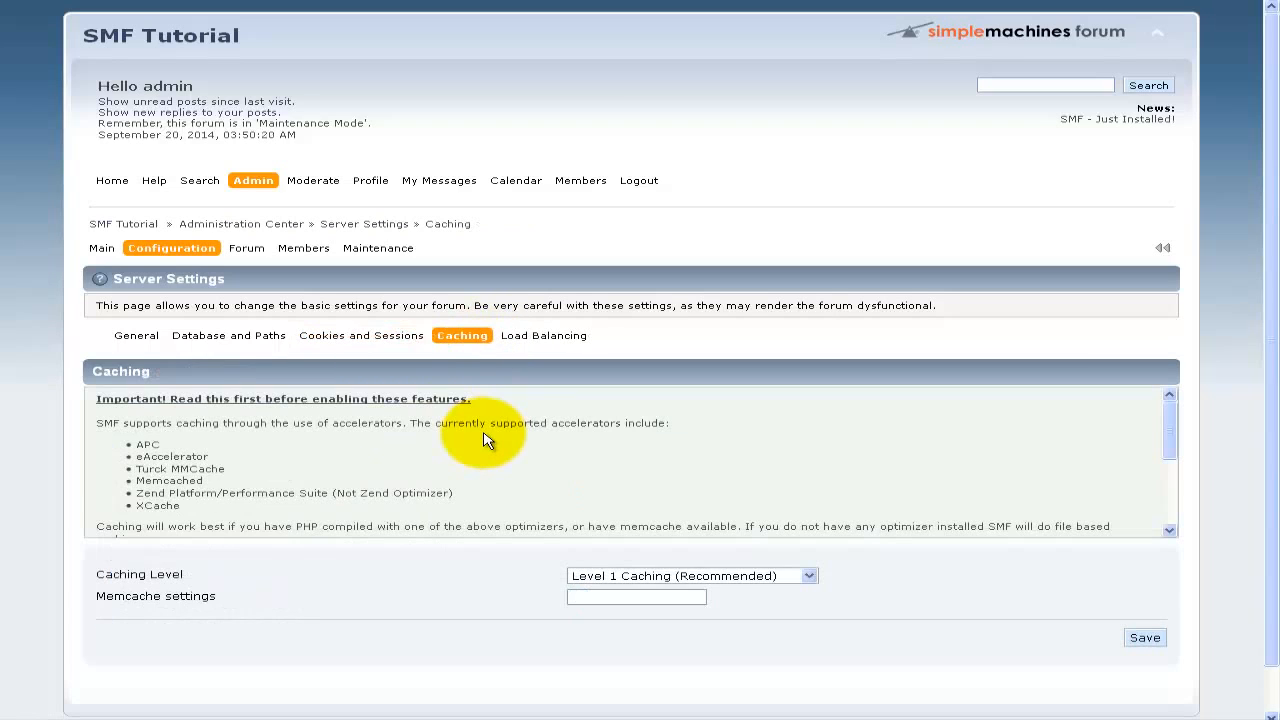
click(615, 577)
click(617, 583)
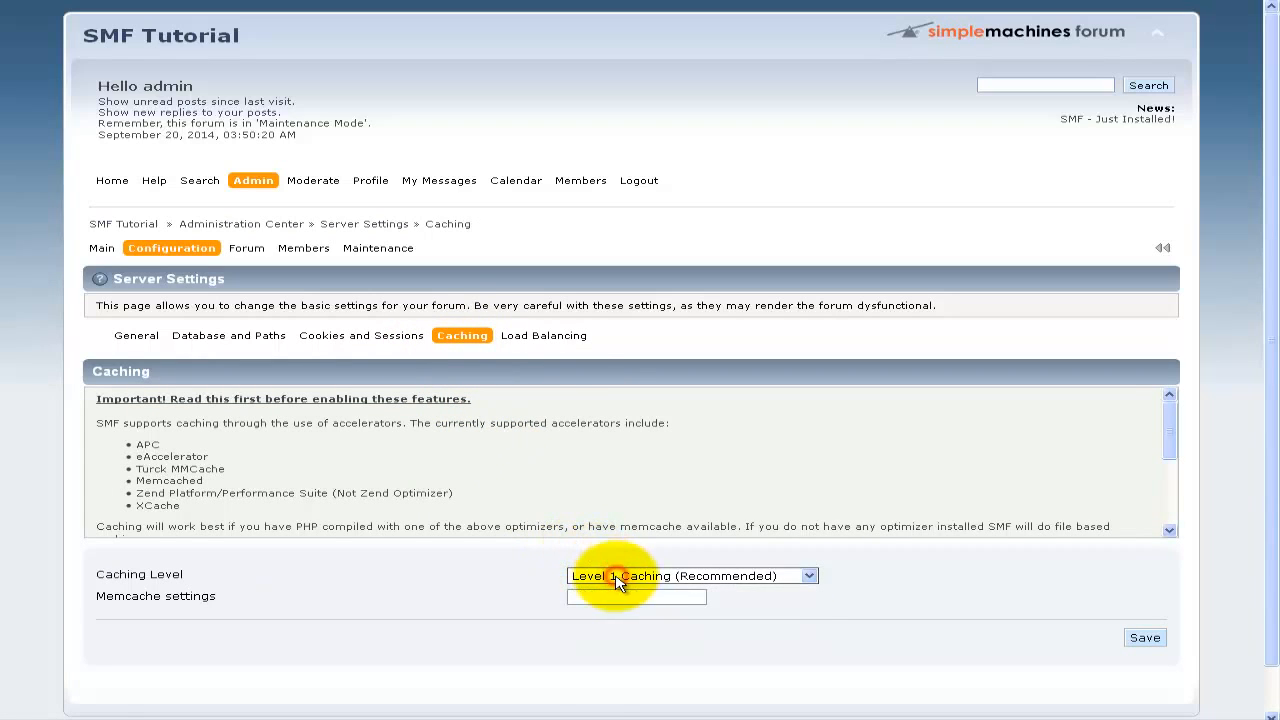
click(551, 336)
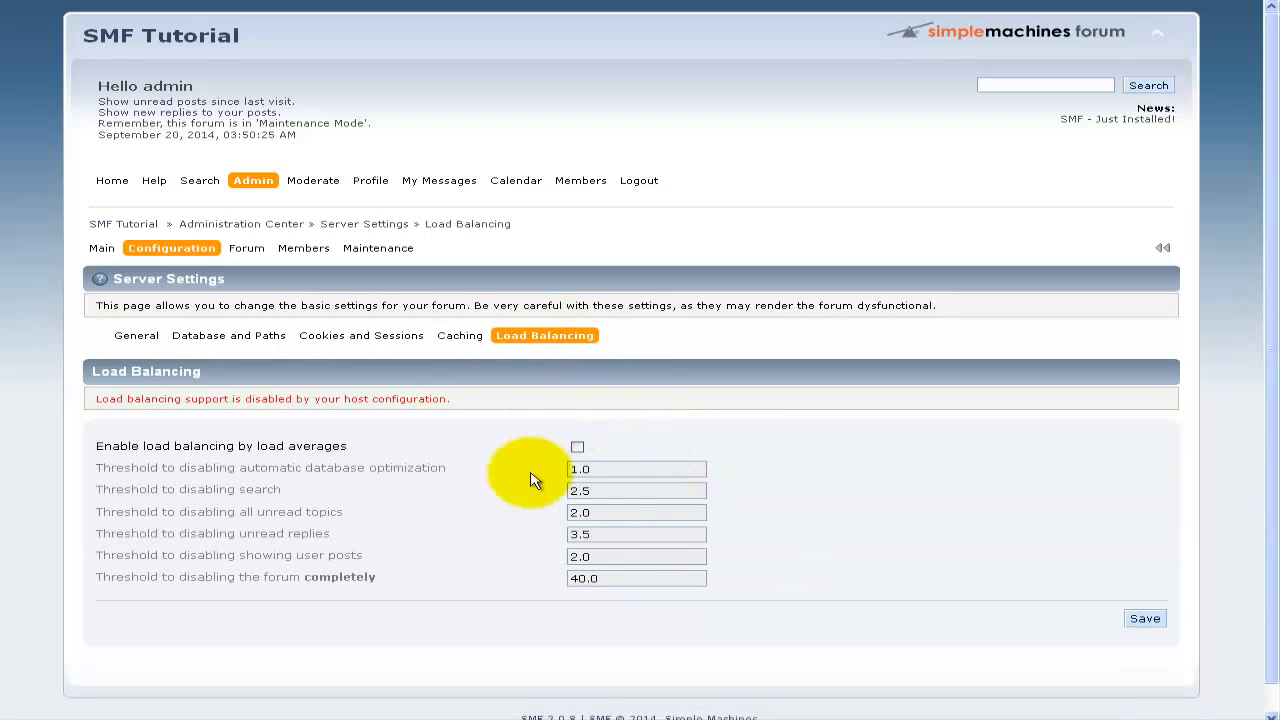
click(1145, 620)
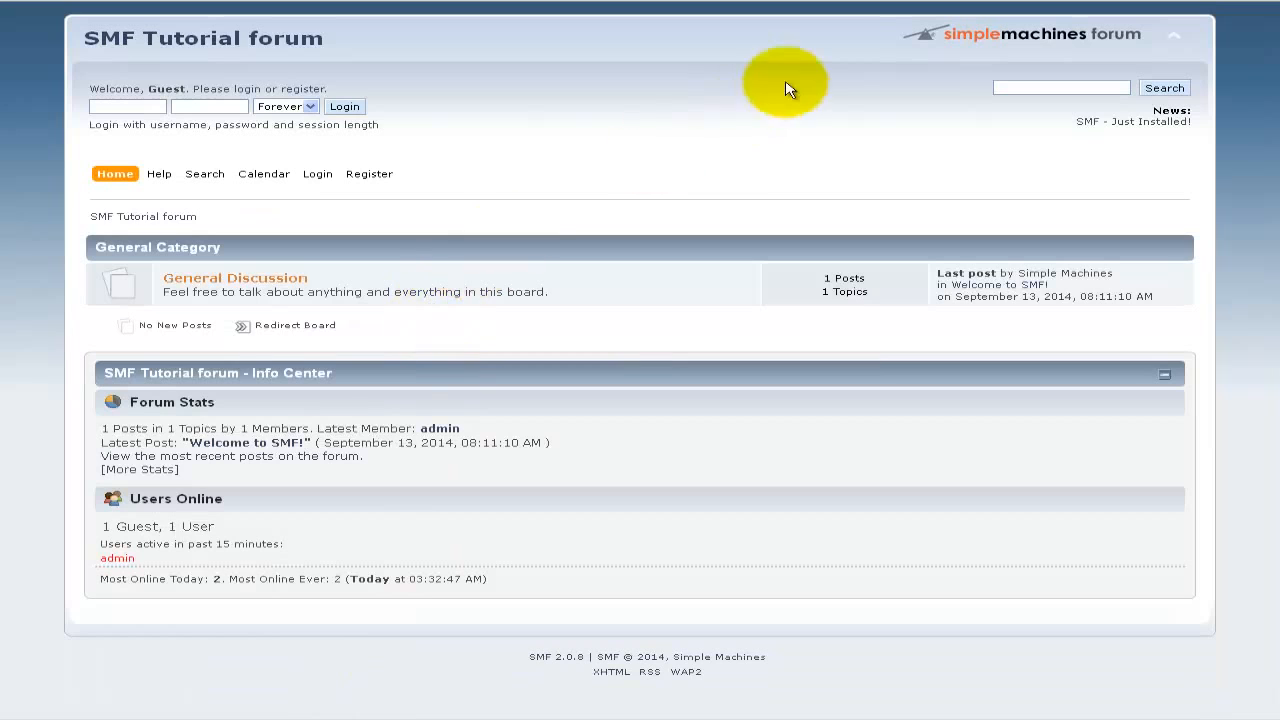
Reload the forum as a guest and examine the maintenance notice and administration login form.
click(828, 1)
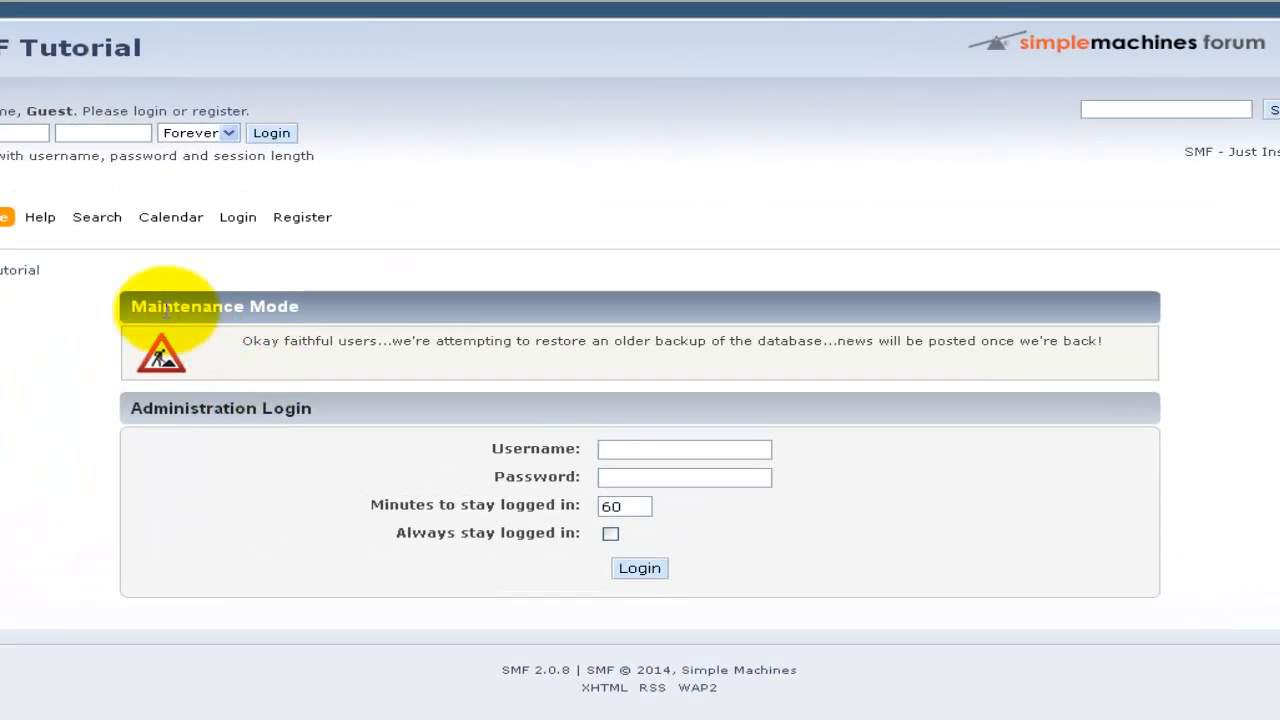
double_click(166, 308)
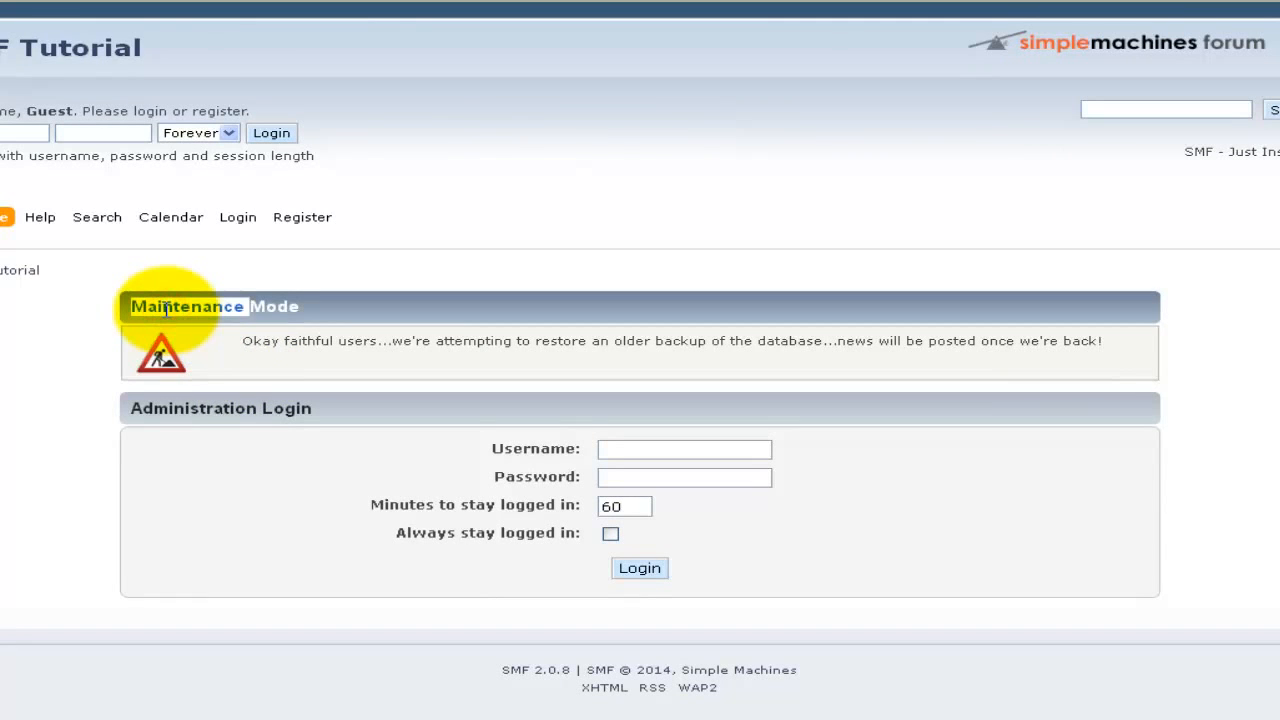
click(628, 451)
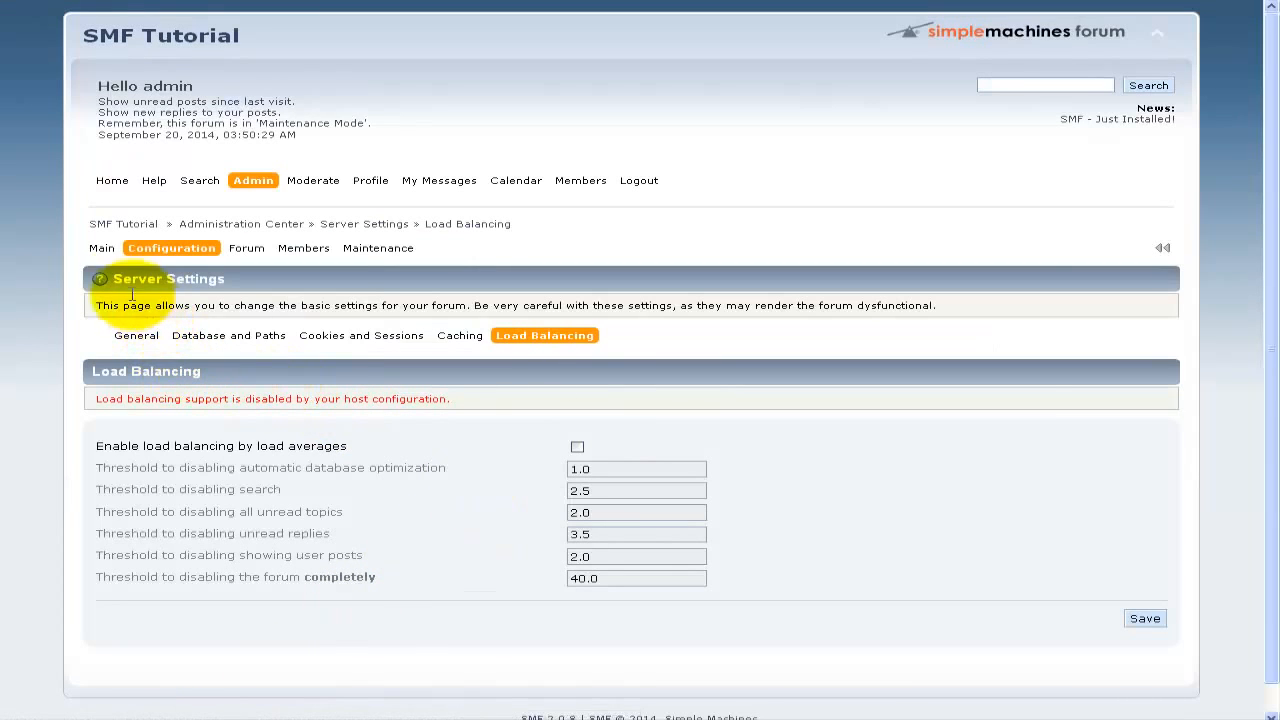
Return to the general server settings as administrator, disable Maintenance Mode and save.
mouse_move(150, 258)
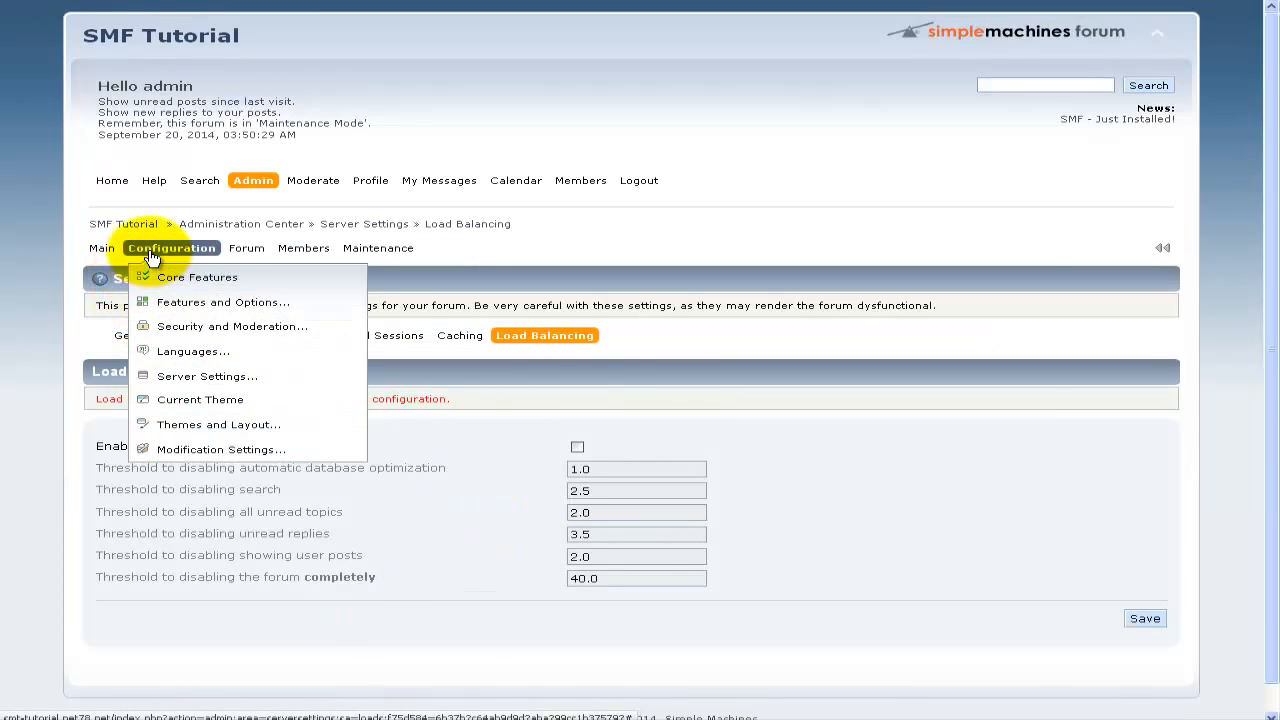
click(195, 376)
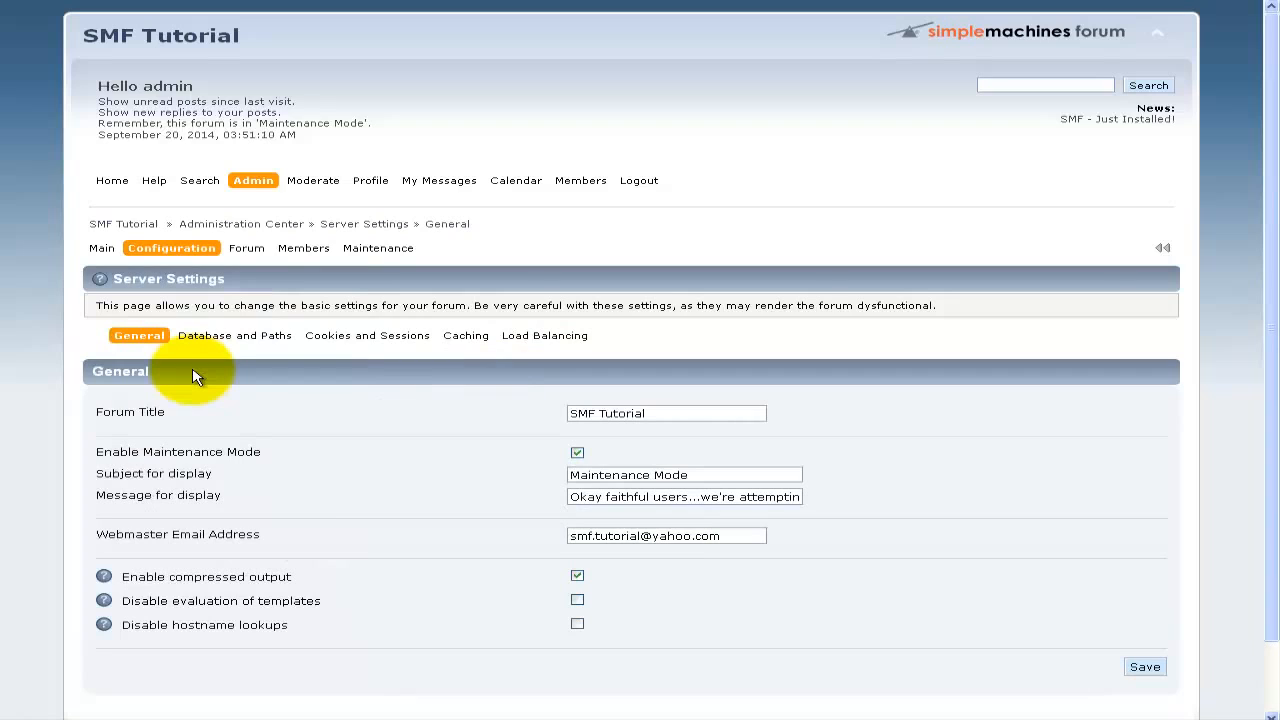
click(578, 455)
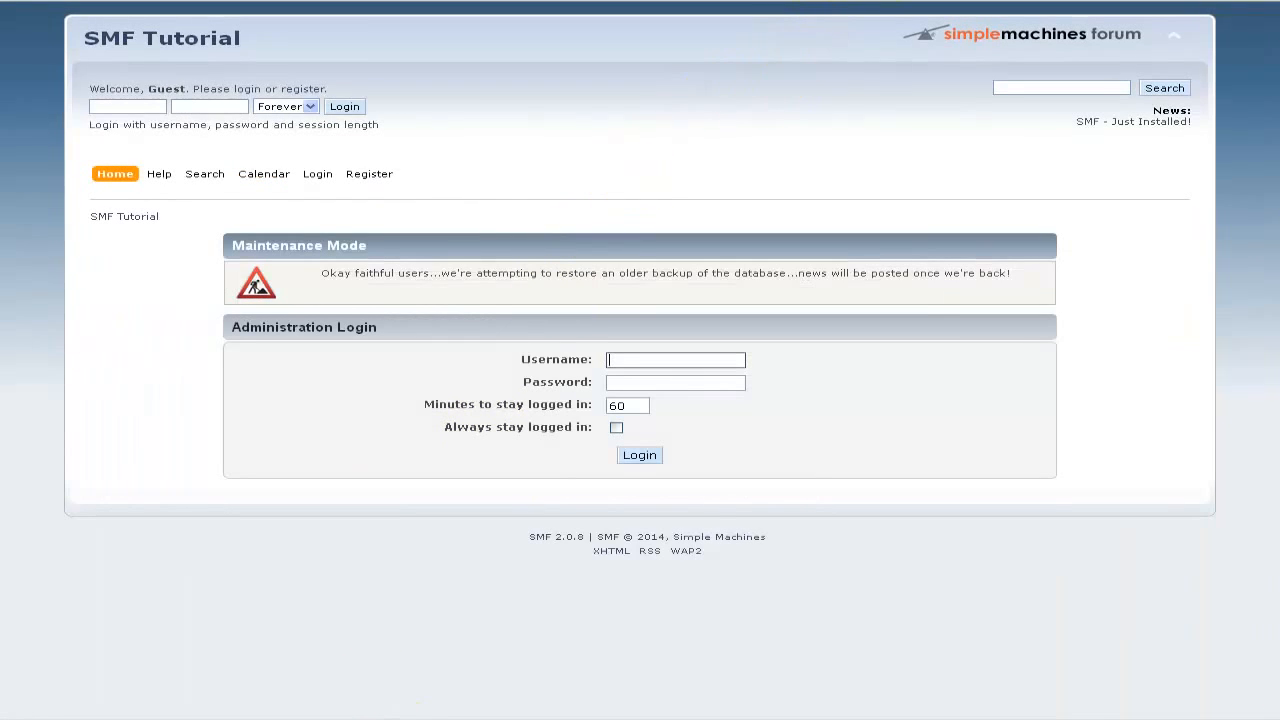
Reload the guest view of the forum and examine the General Category on its home page.
key(F5)
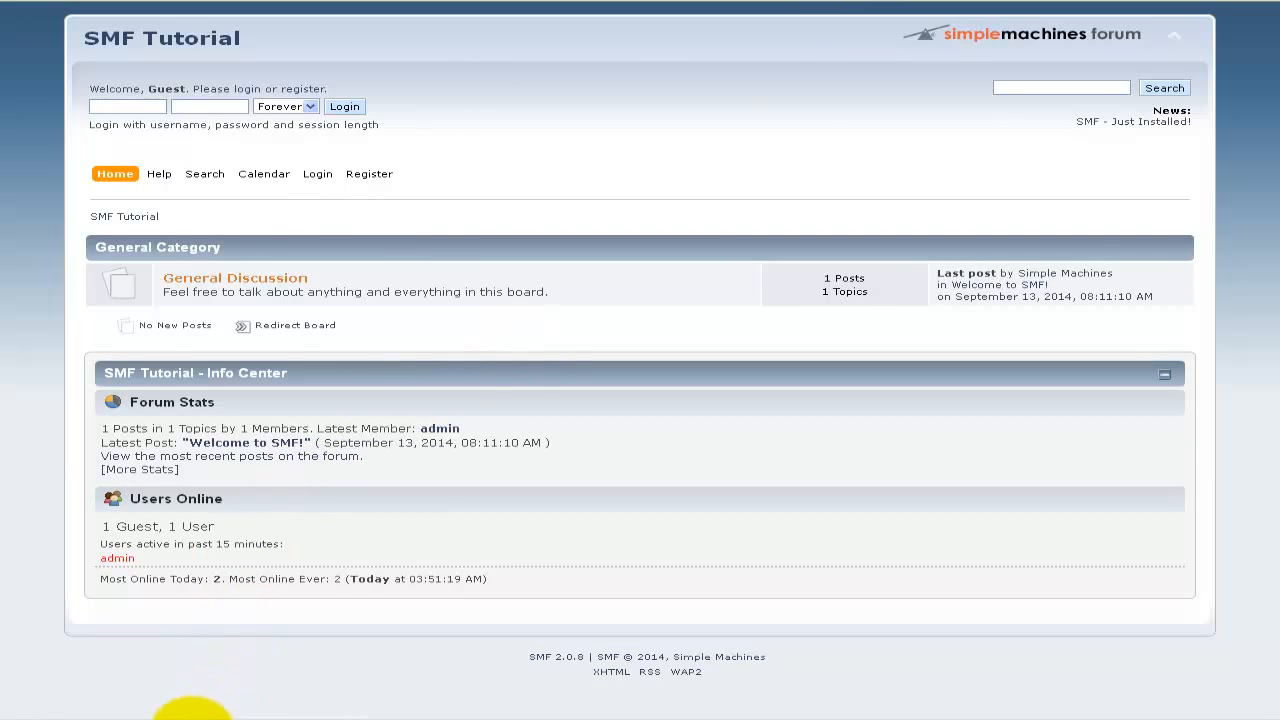
click(194, 718)
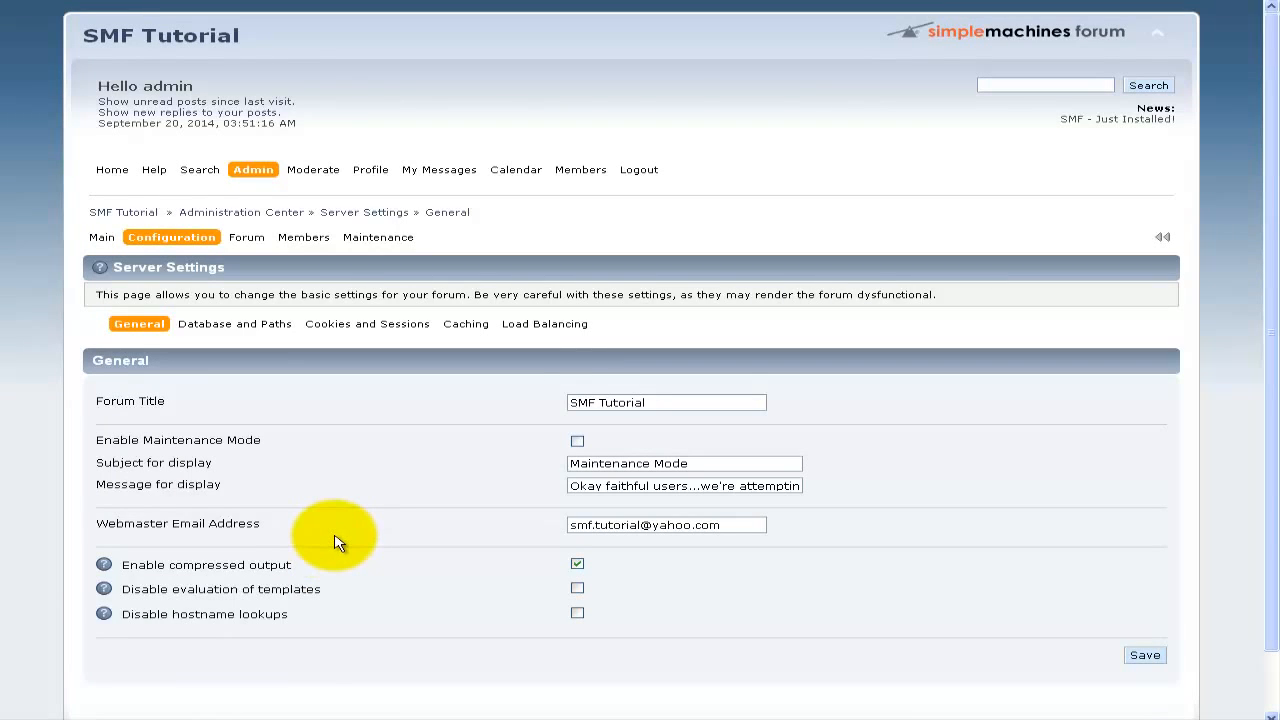
click(320, 716)
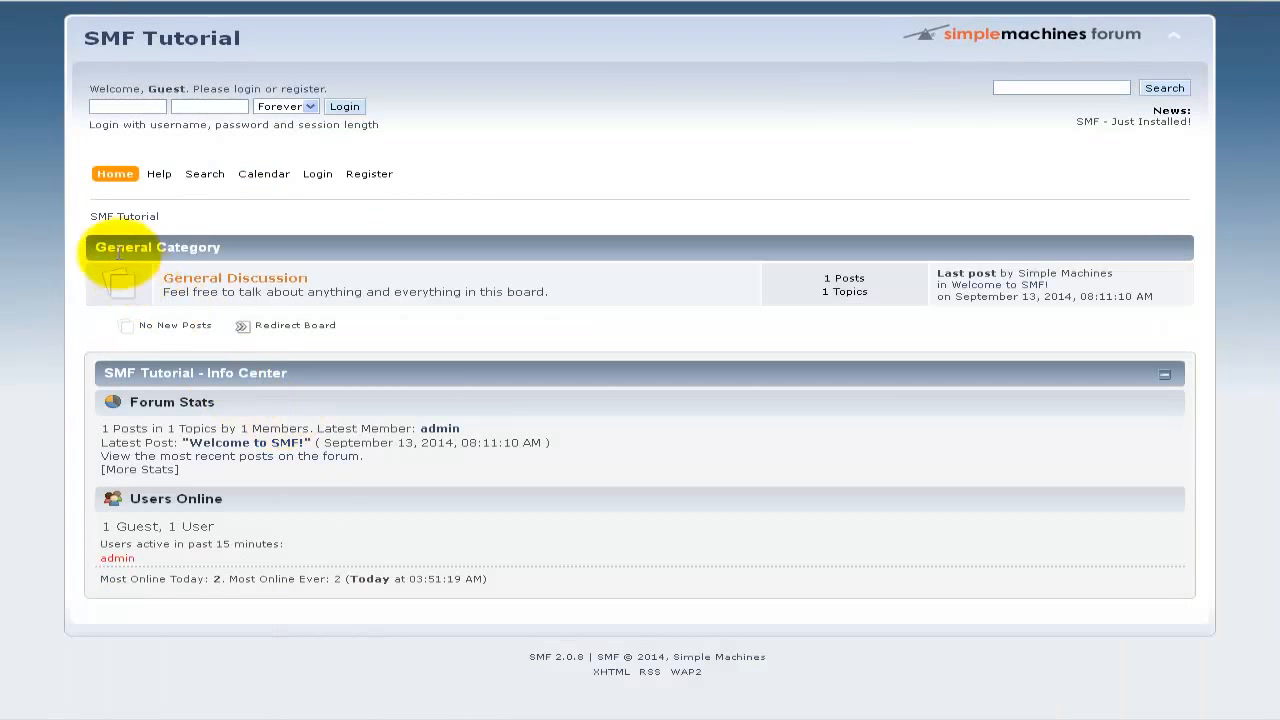
drag(97, 247, 224, 250)
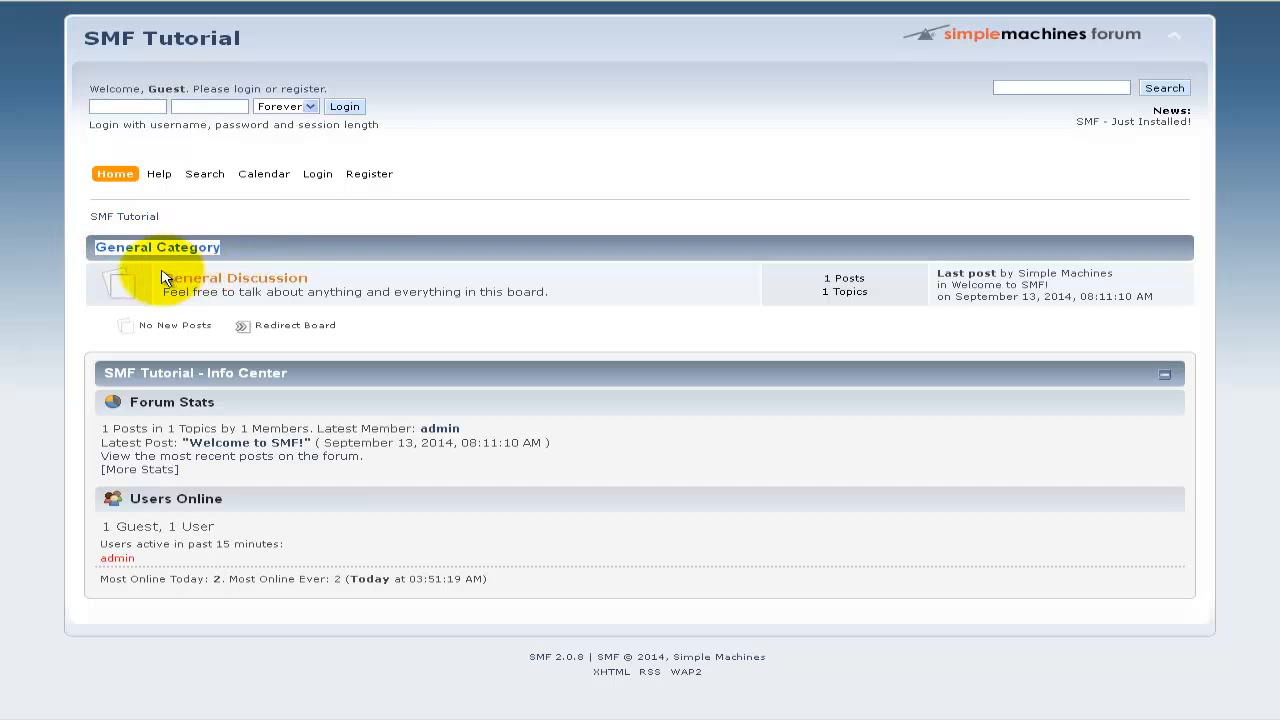
Check the General Discussion board in the guest view, return to the administrator session and open the page for modifying boards.
drag(160, 278, 345, 291)
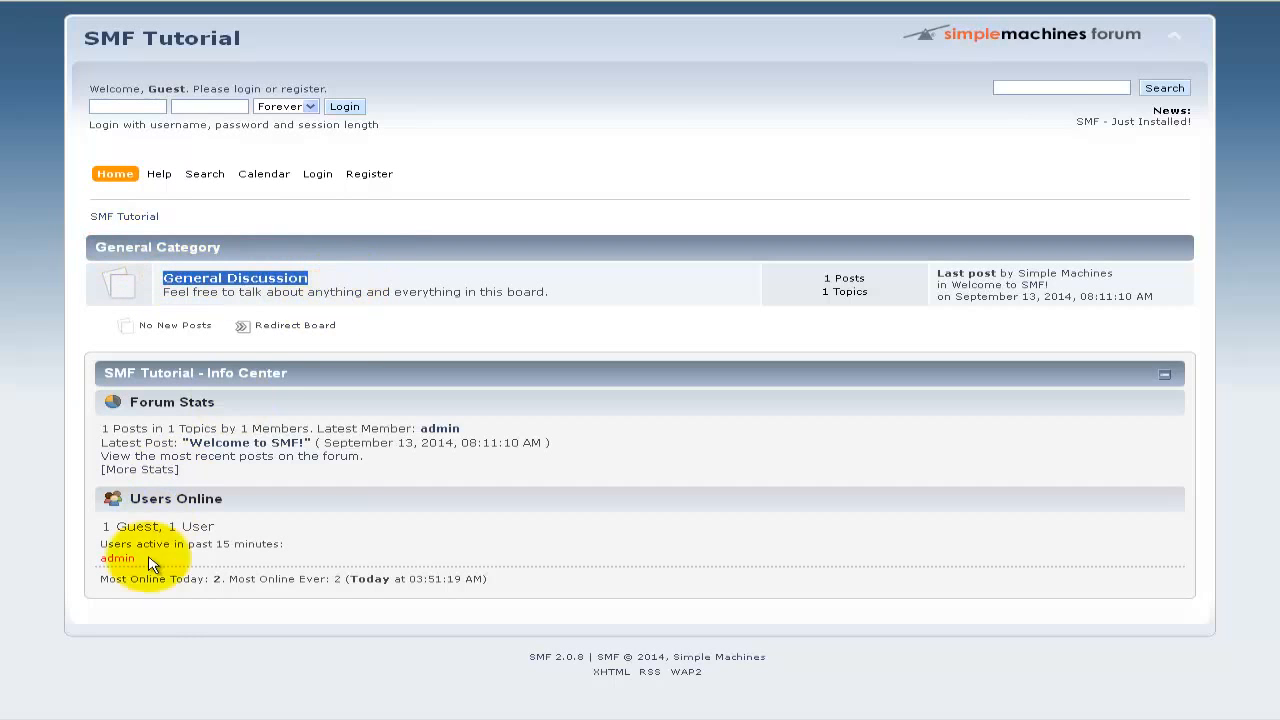
click(210, 715)
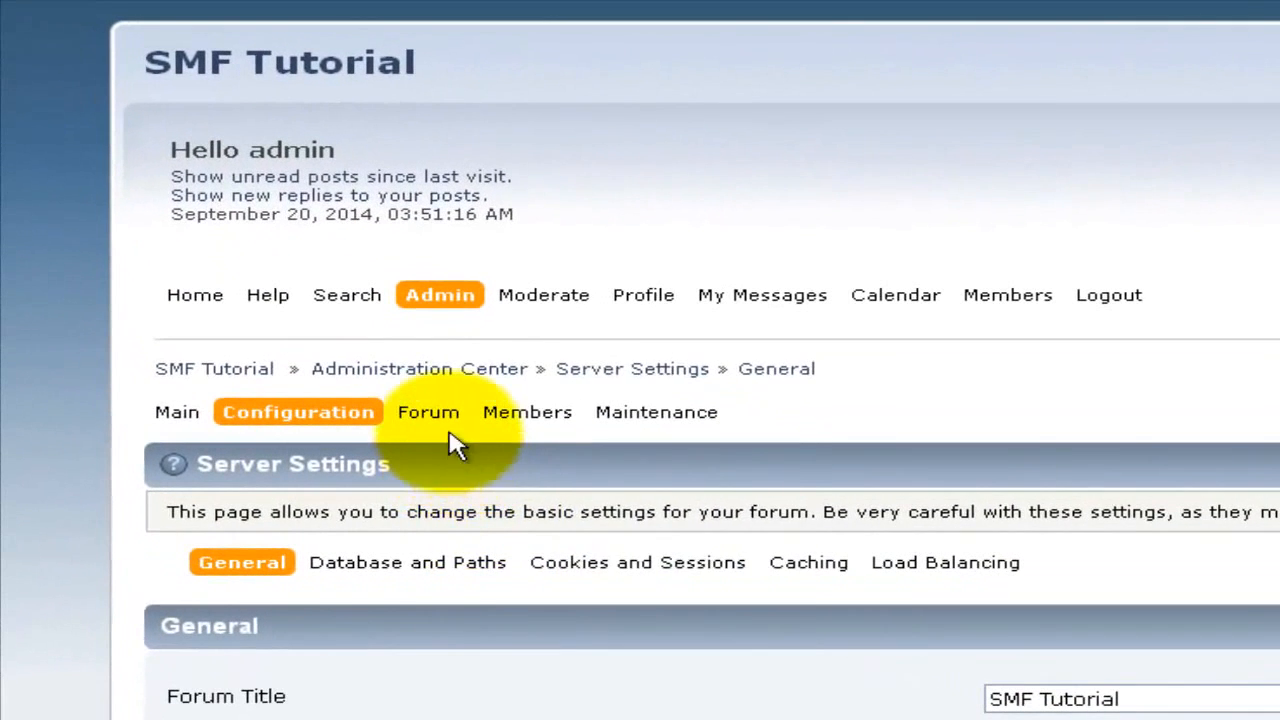
mouse_move(293, 284)
mouse_move(457, 458)
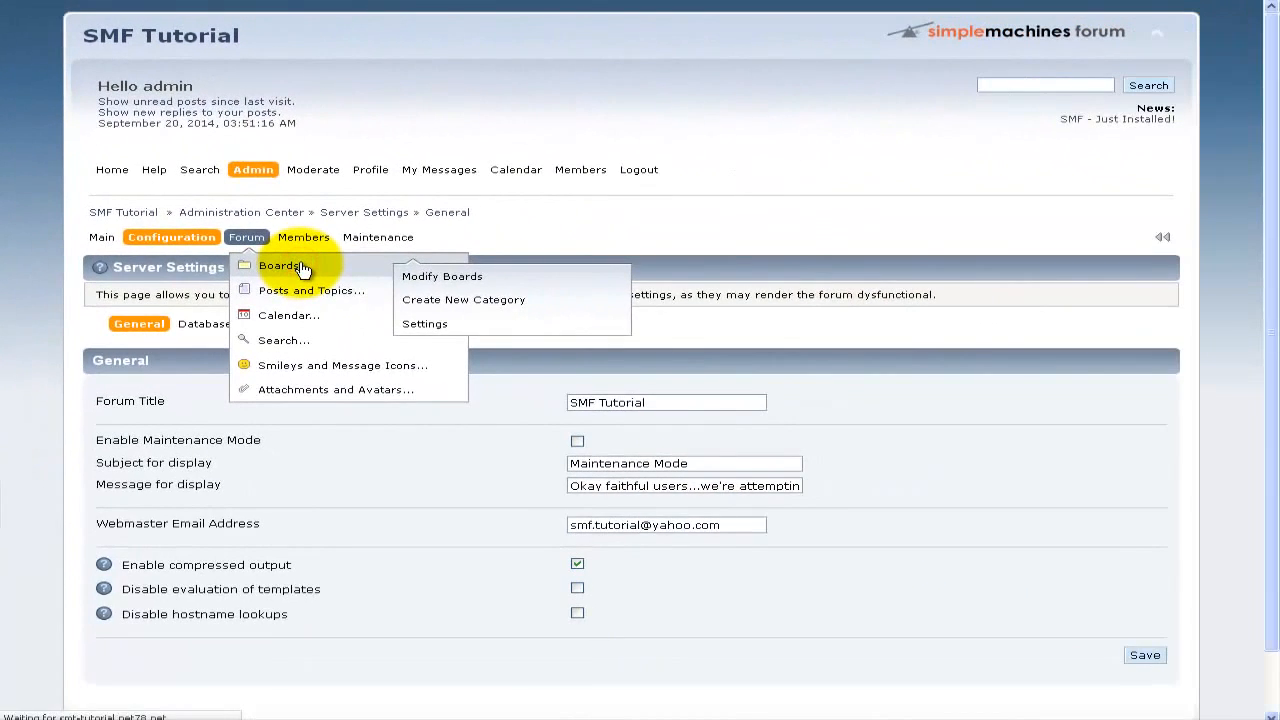
click(520, 465)
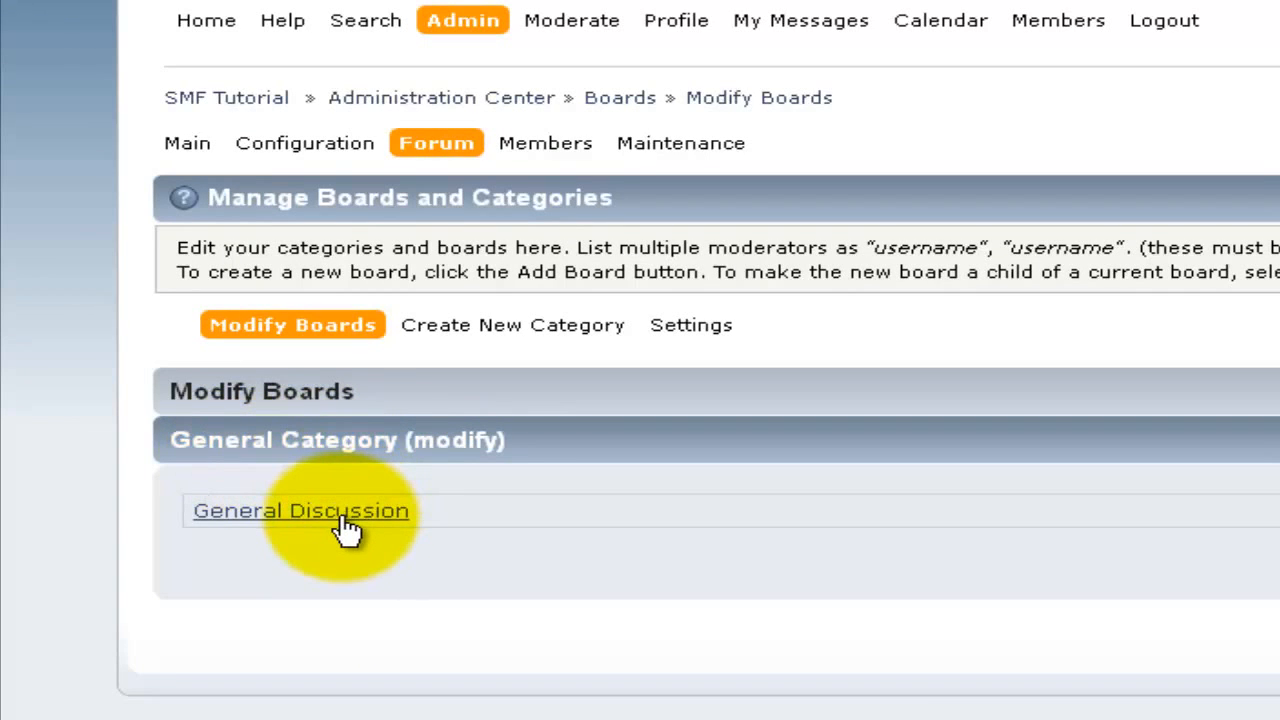
Rename the General Category as Information and save the change.
click(447, 457)
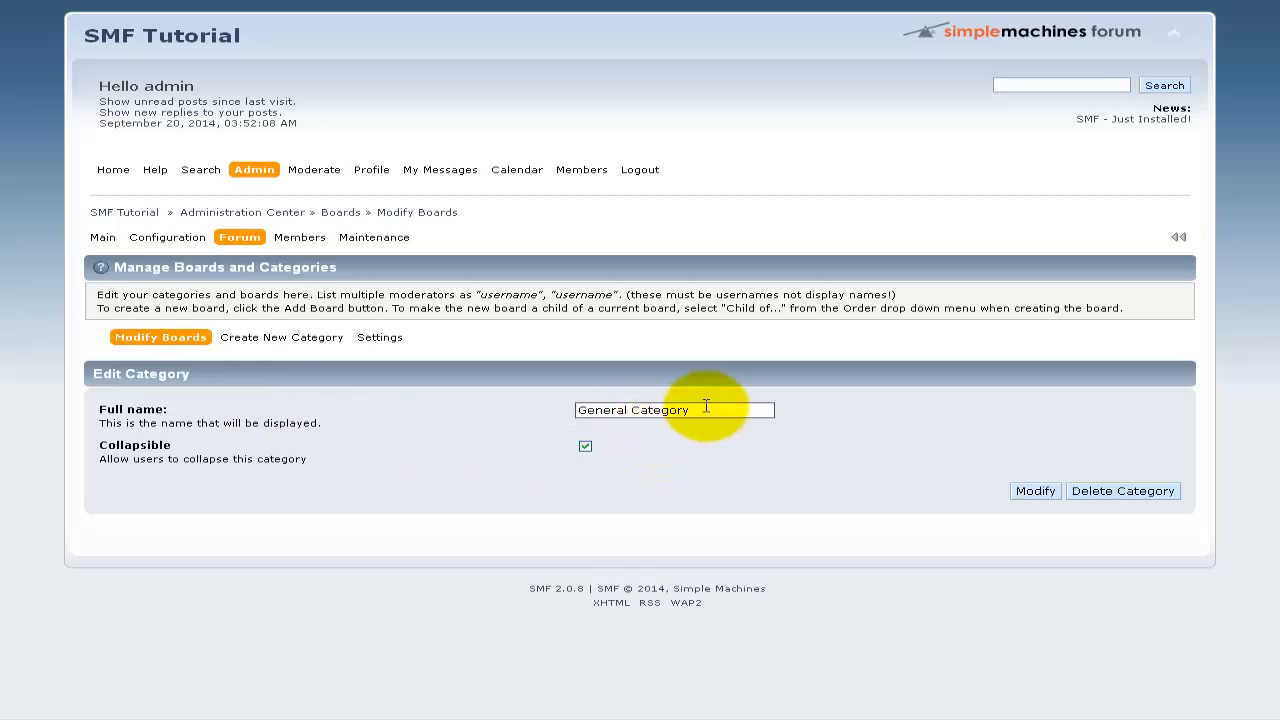
drag(704, 410, 508, 411)
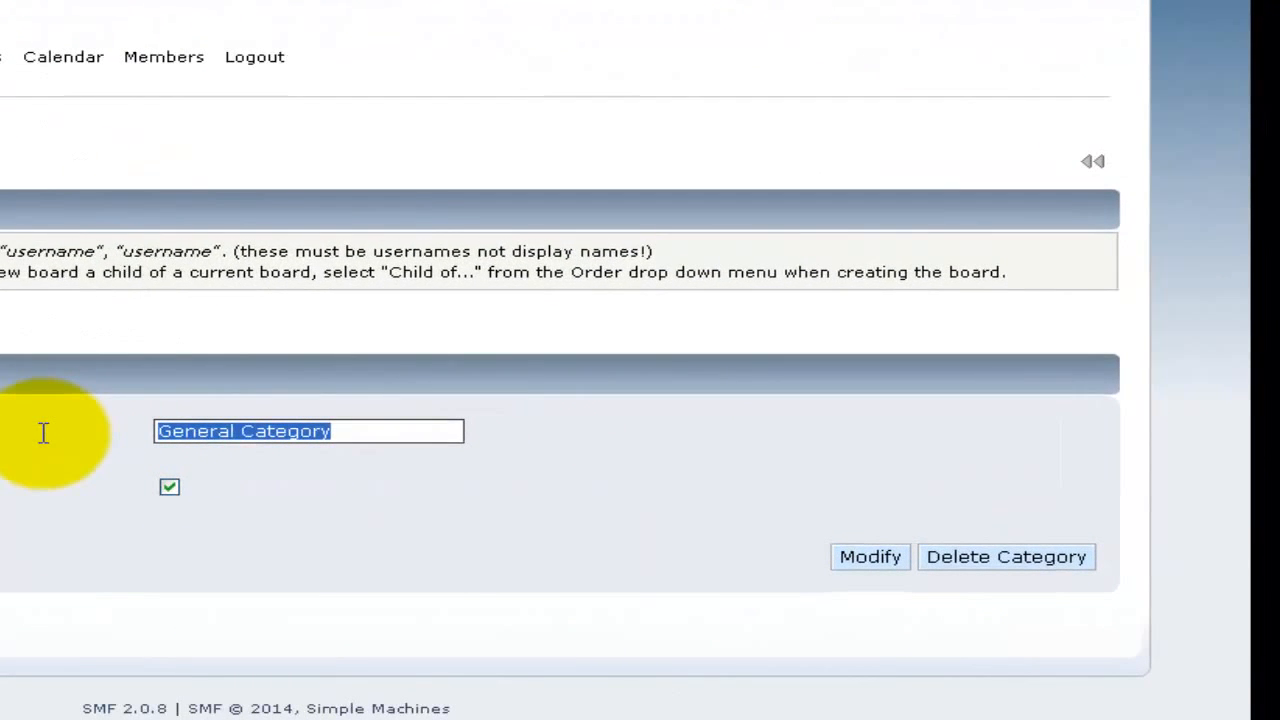
text(Information)
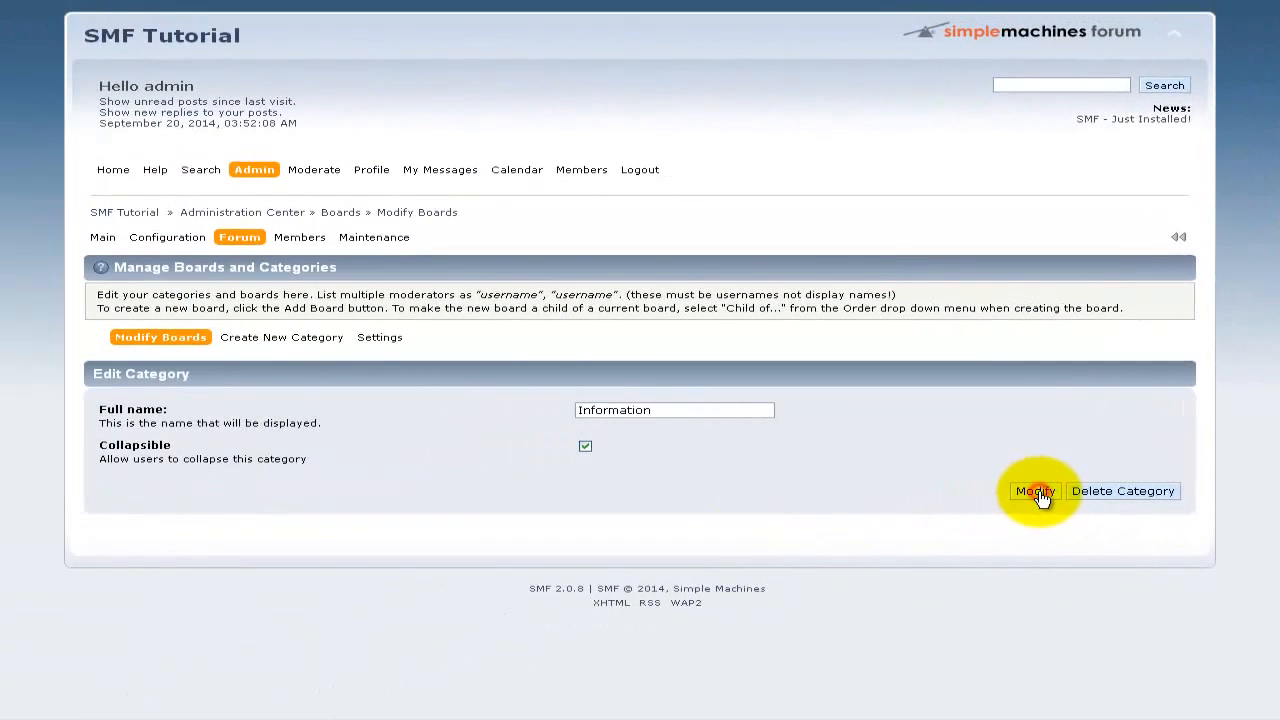
click(975, 522)
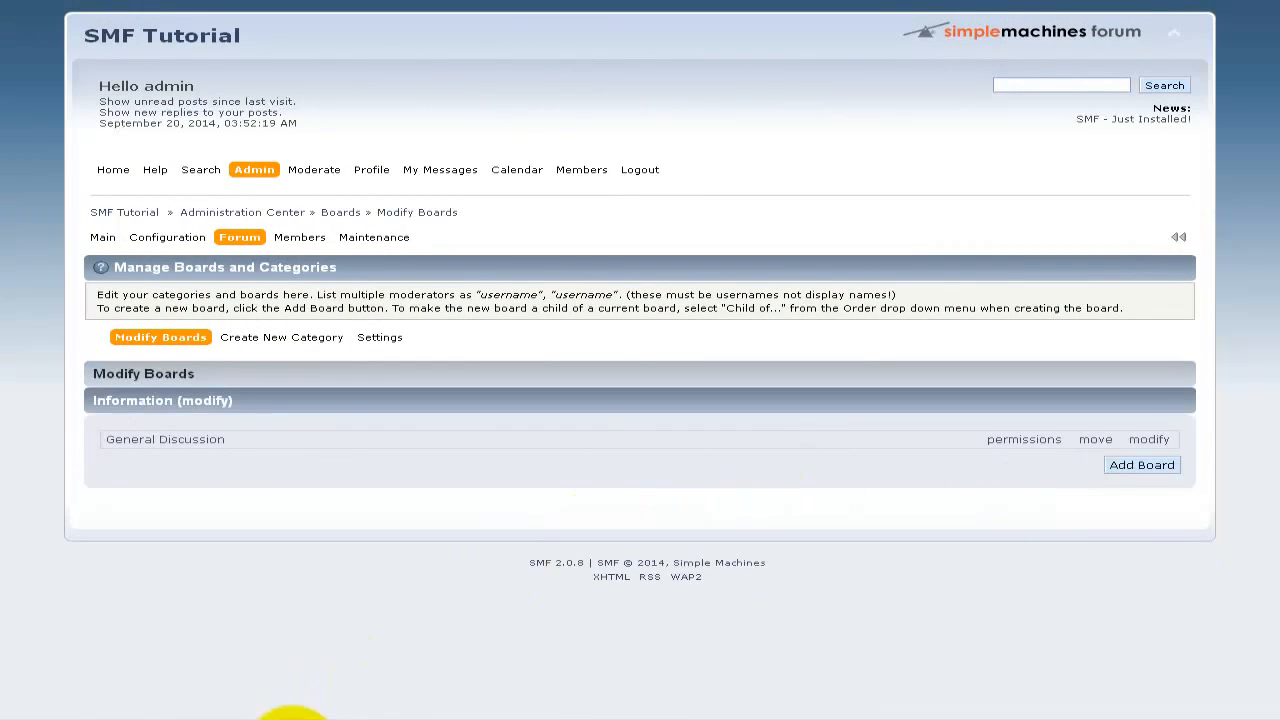
Reload the forum's guest view and examine the category heading on the home page.
click(300, 712)
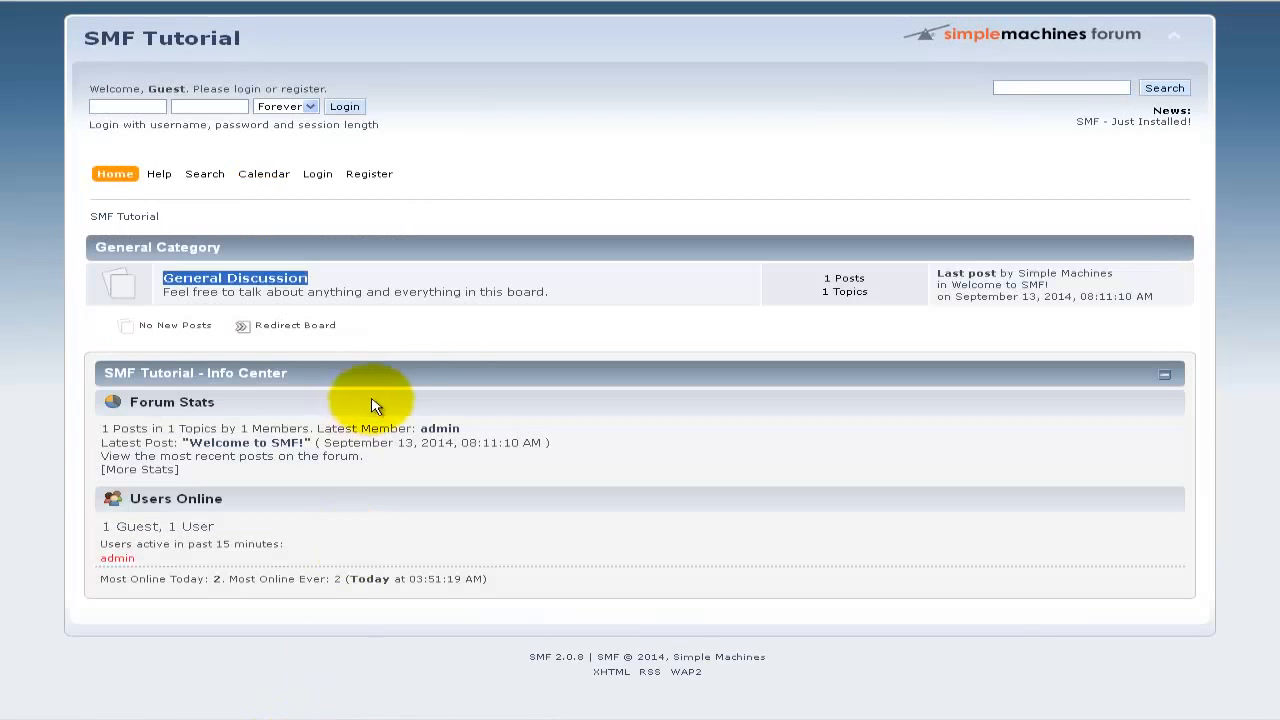
click(828, 1)
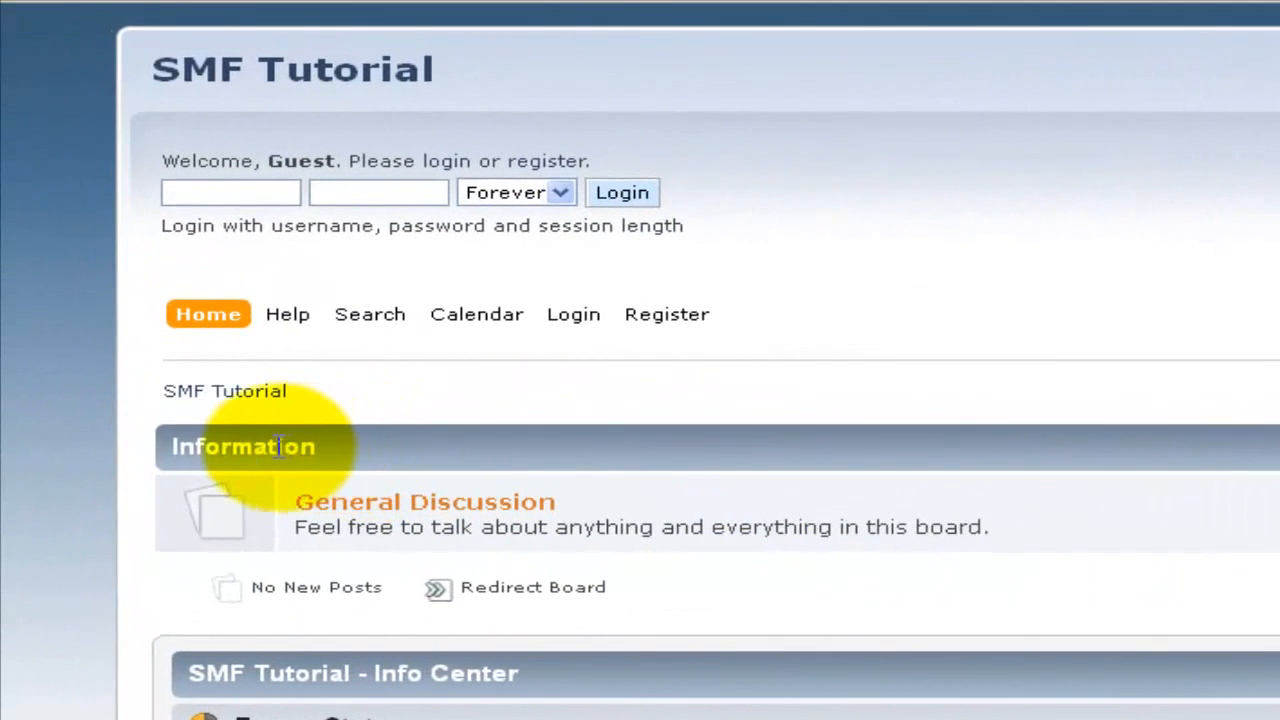
double_click(220, 446)
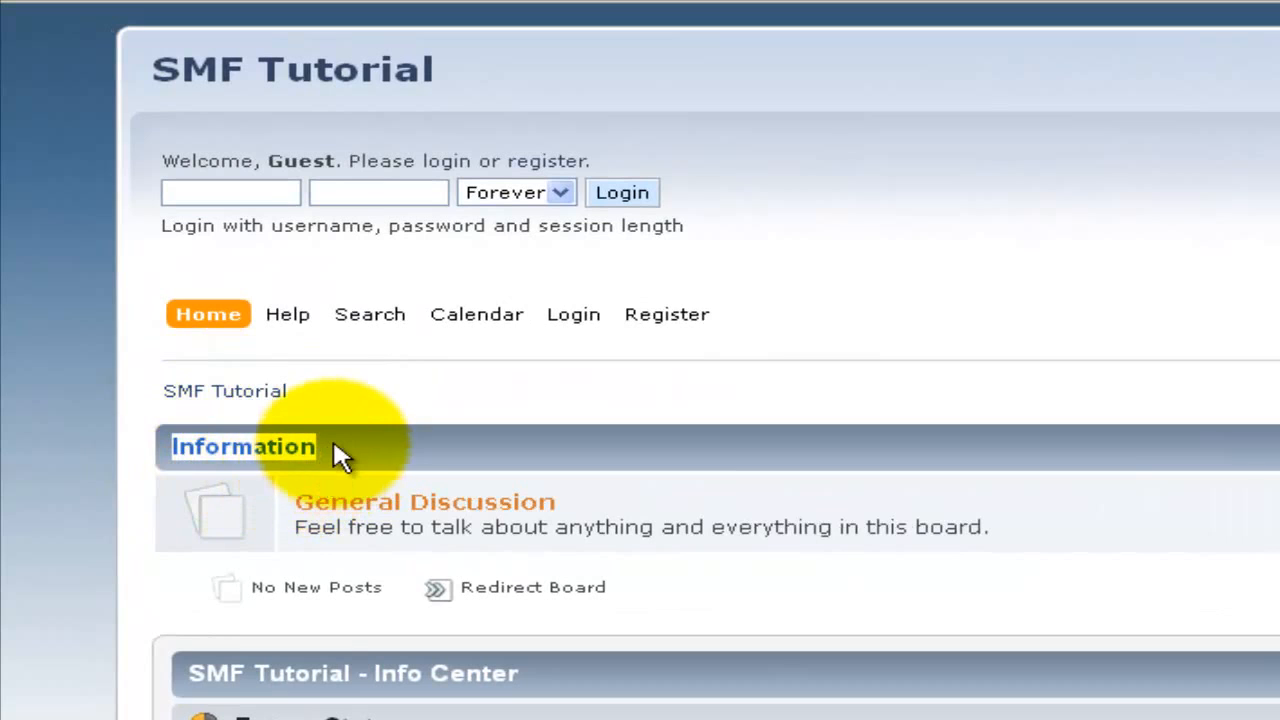
double_click(271, 444)
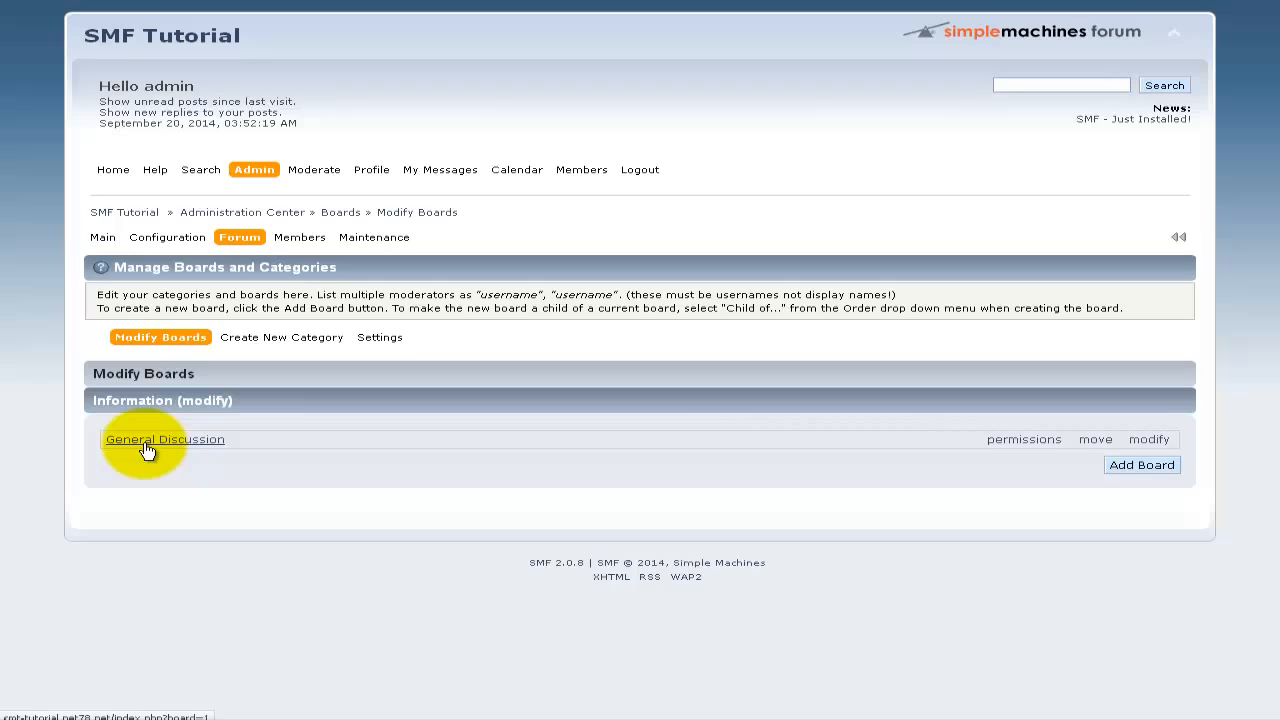
Edit the General Discussion board and change its full name to General Information.
click(1143, 442)
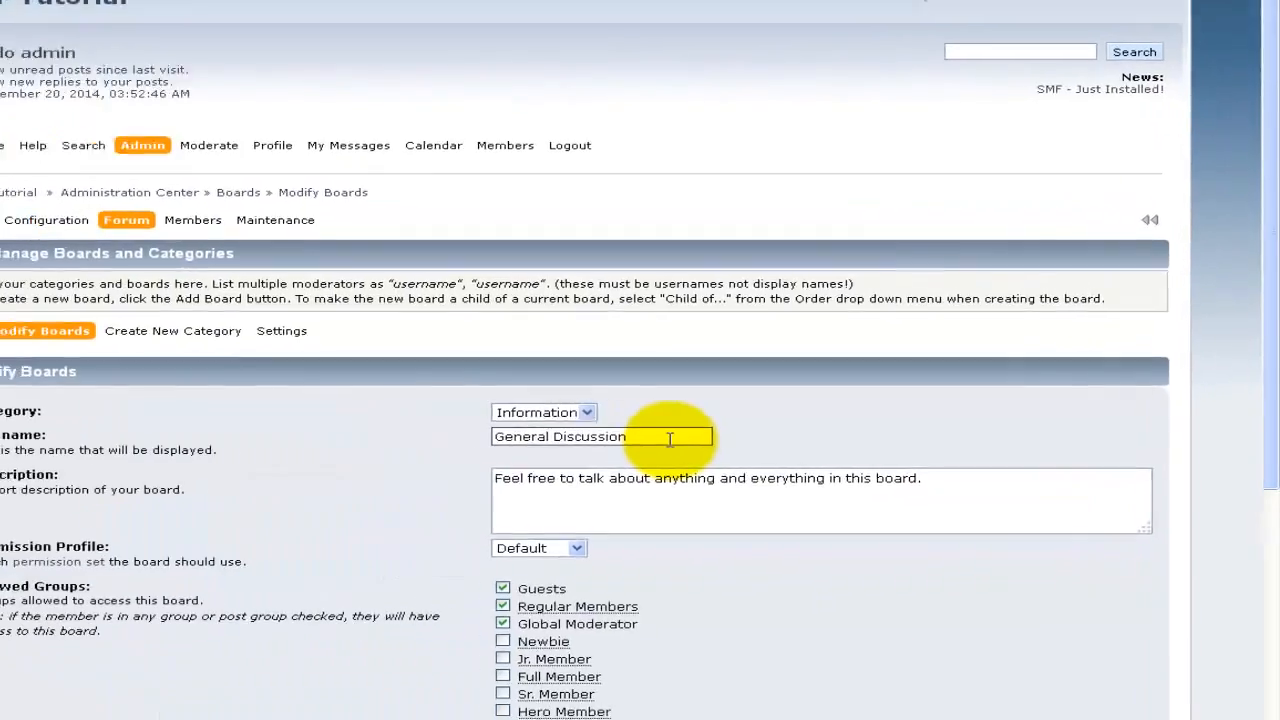
drag(463, 447, 258, 452)
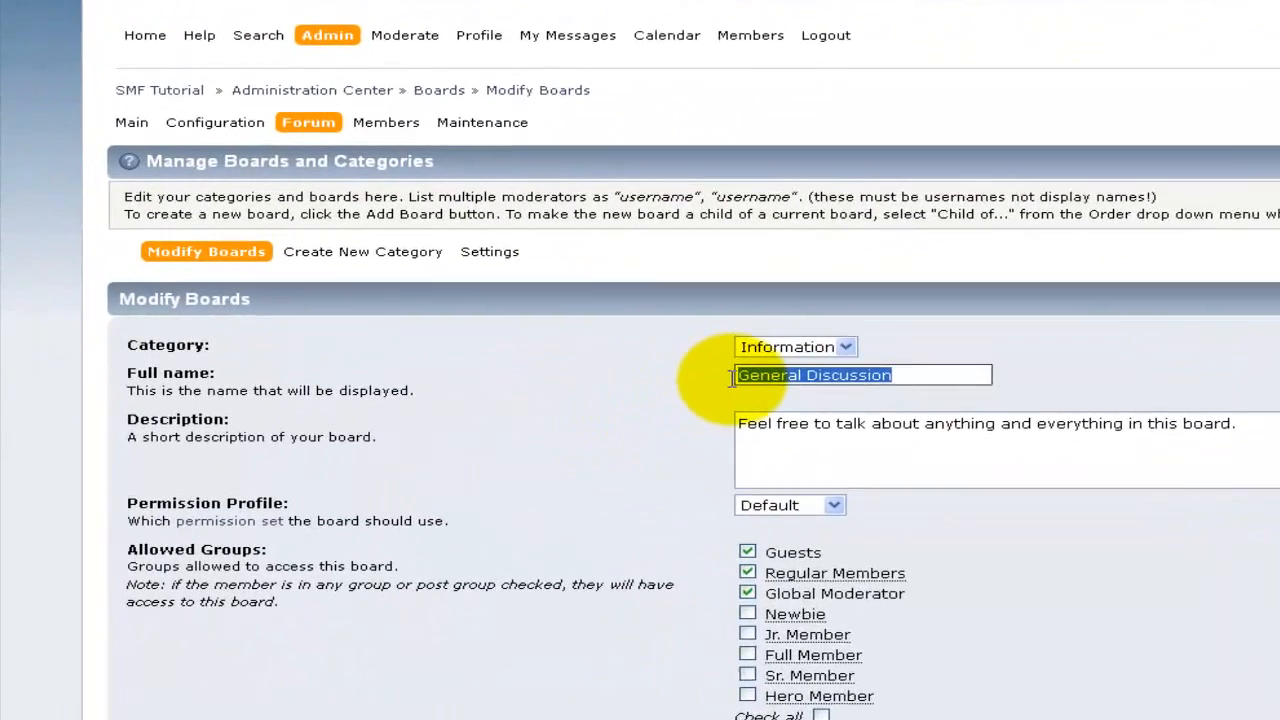
key(End)
key(BackSpace)
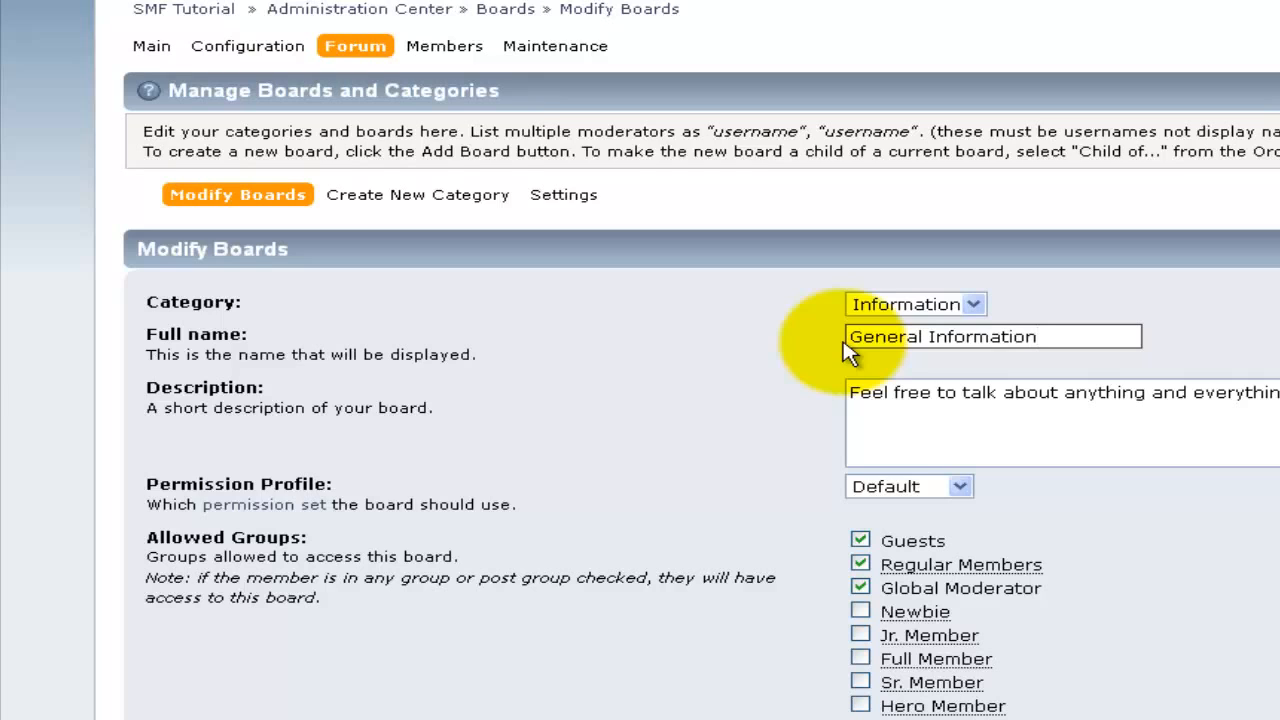
Review the board's description and the available permission profiles, keeping the Default profile.
click(871, 429)
scroll(943, 423, down, 3)
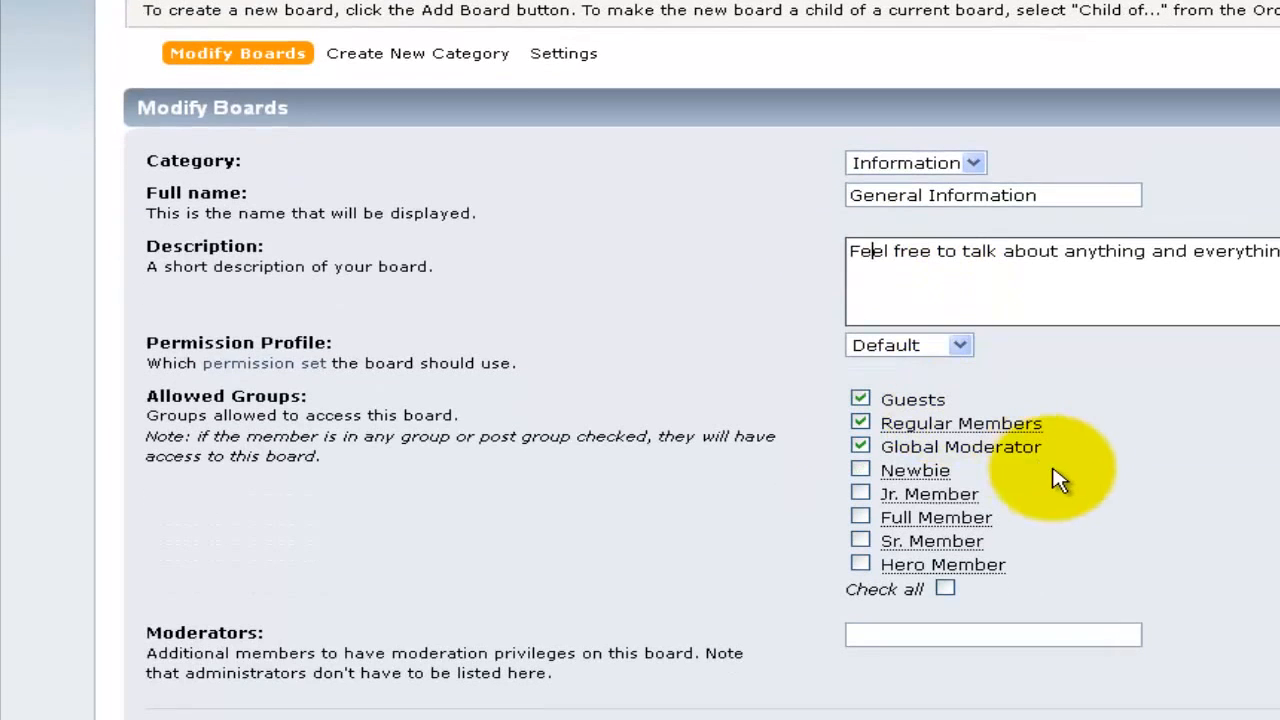
scroll(1089, 437, down, 3)
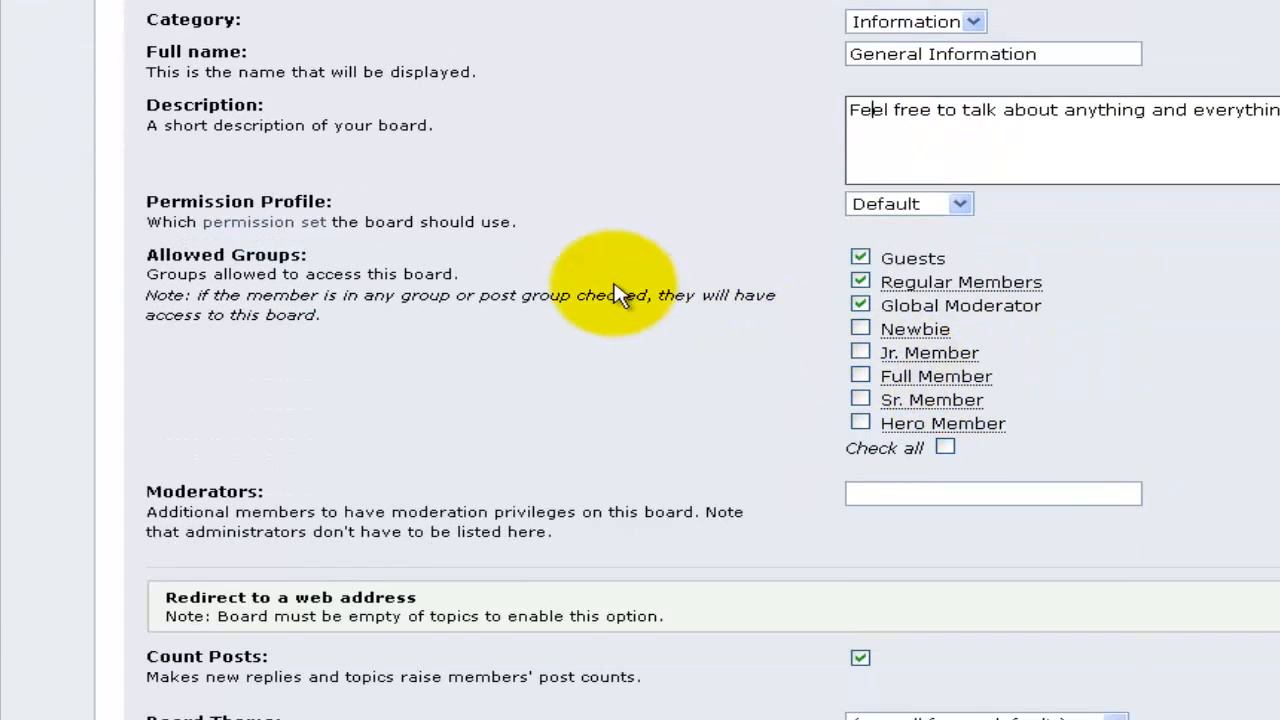
click(889, 205)
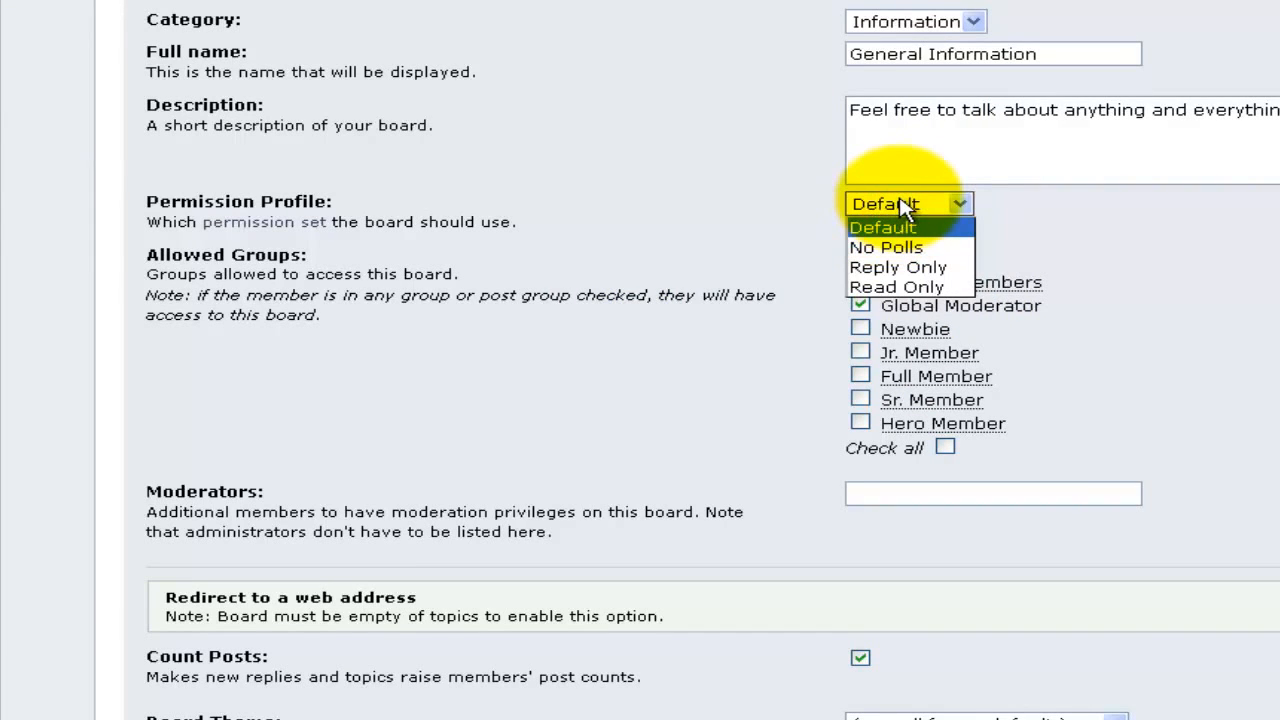
click(905, 203)
Allow all member groups to access the board and add admin as its moderator.
scroll(505, 213, down, 3)
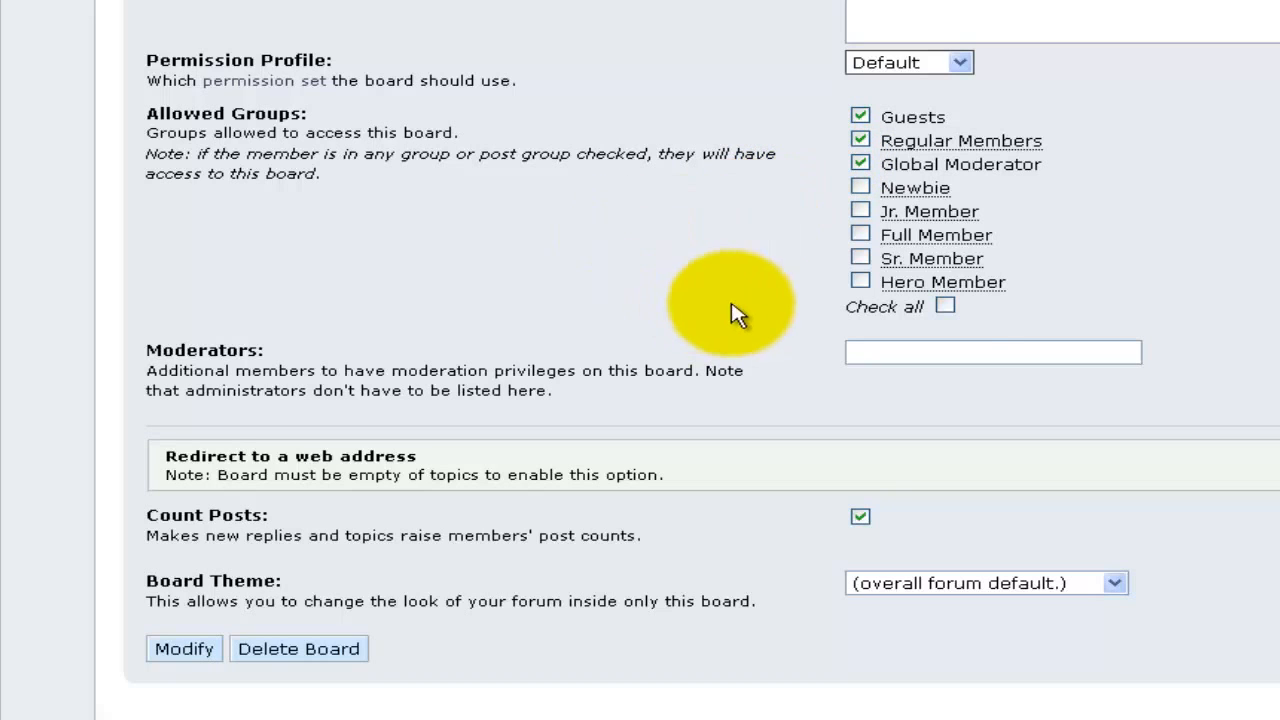
click(944, 307)
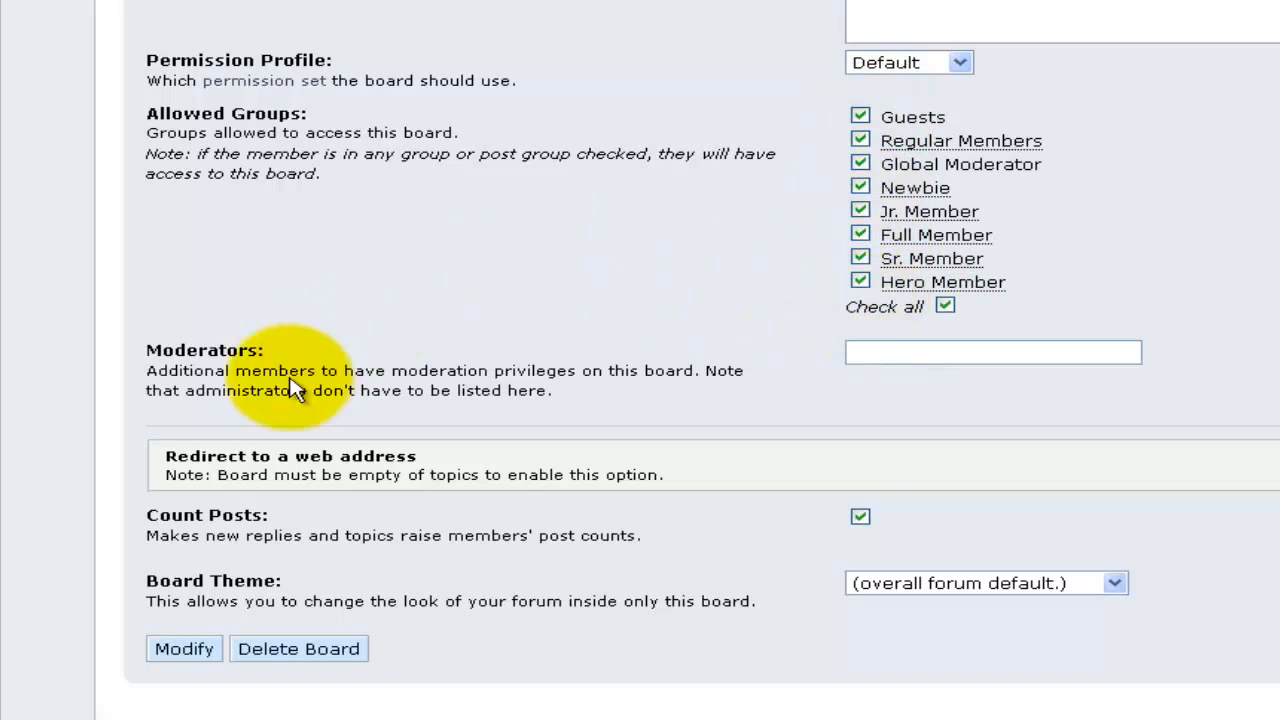
double_click(230, 354)
scroll(432, 370, down, 1)
scroll(432, 370, down, 1)
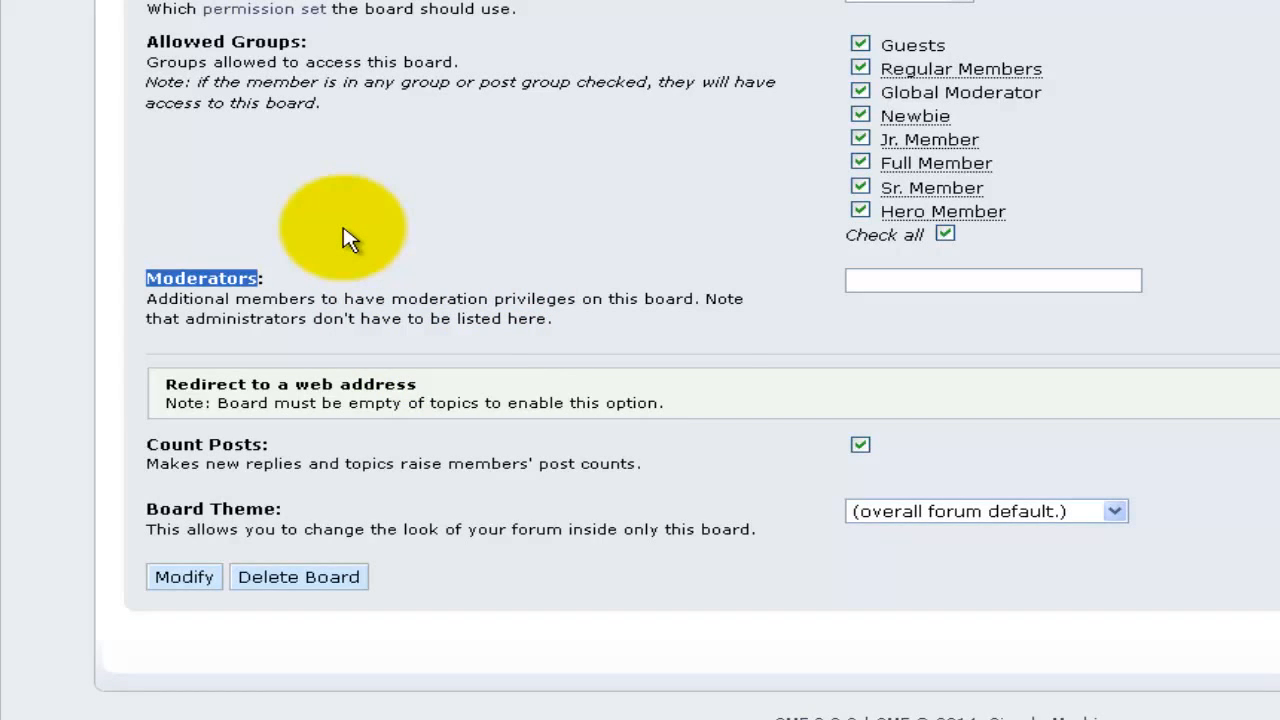
click(895, 284)
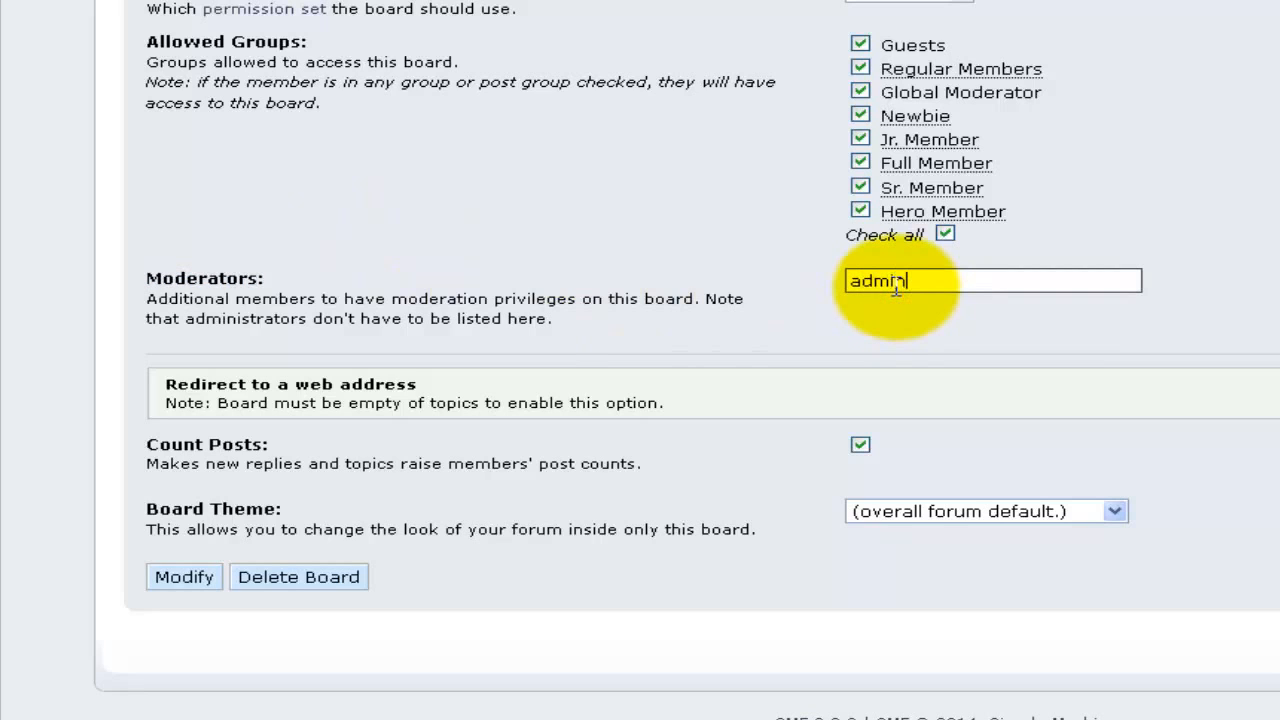
click(890, 306)
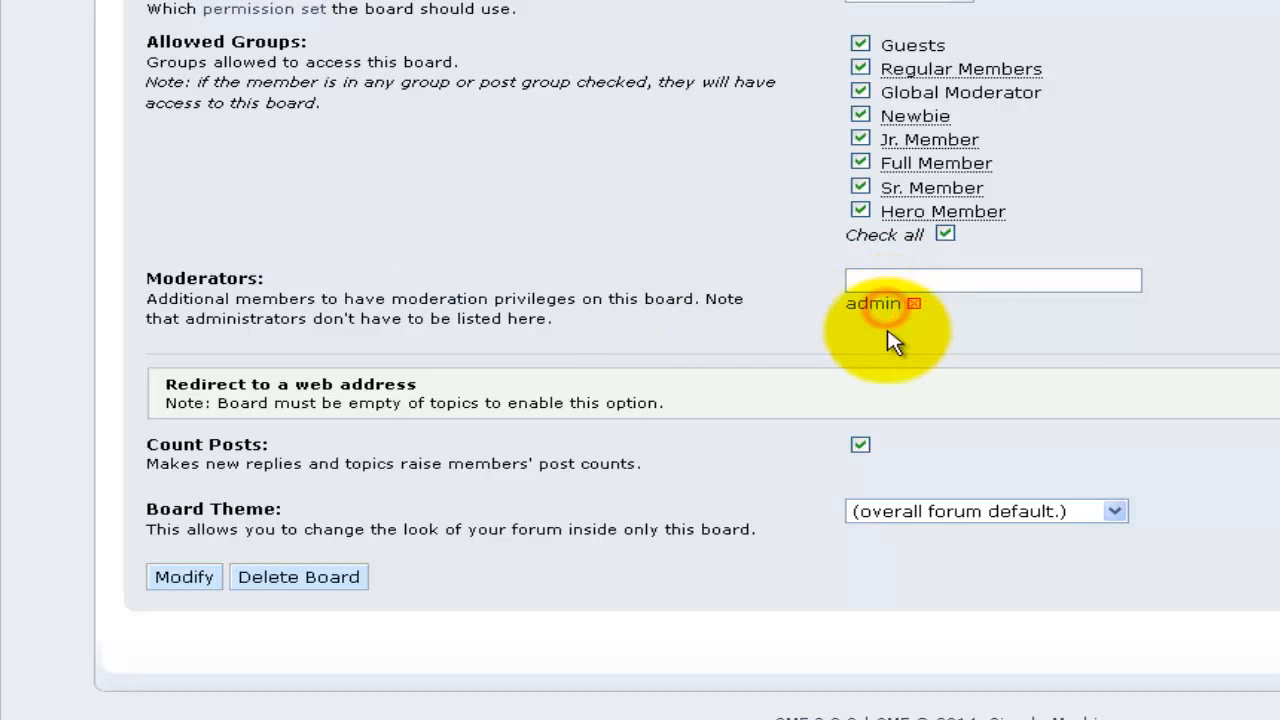
click(867, 276)
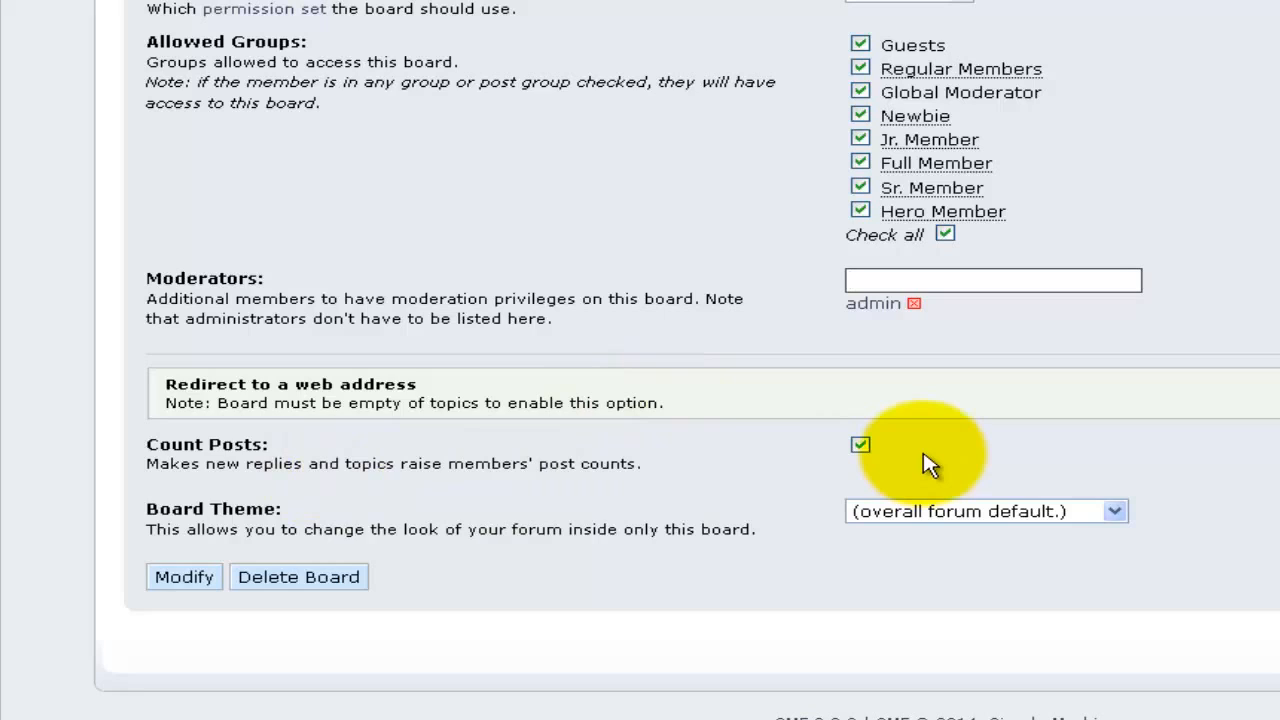
Review the board theme choices, keep the overall forum default and save the board's modifications.
click(950, 511)
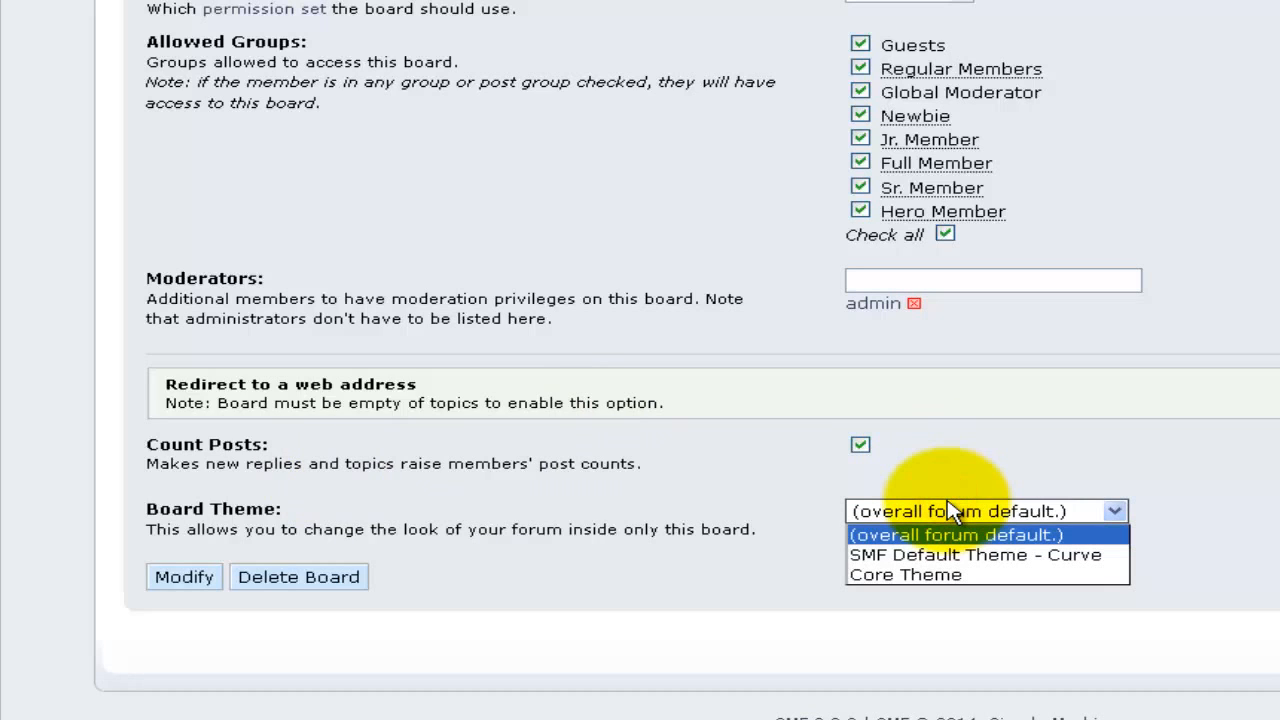
click(950, 511)
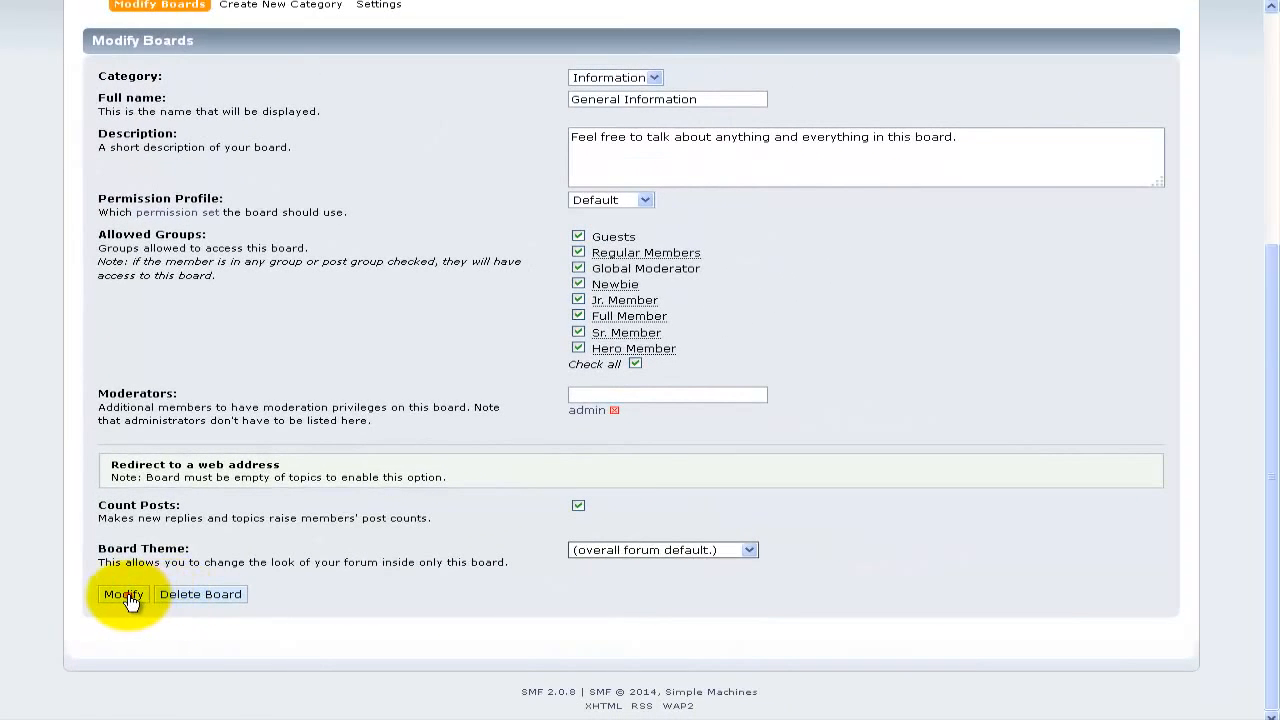
click(126, 598)
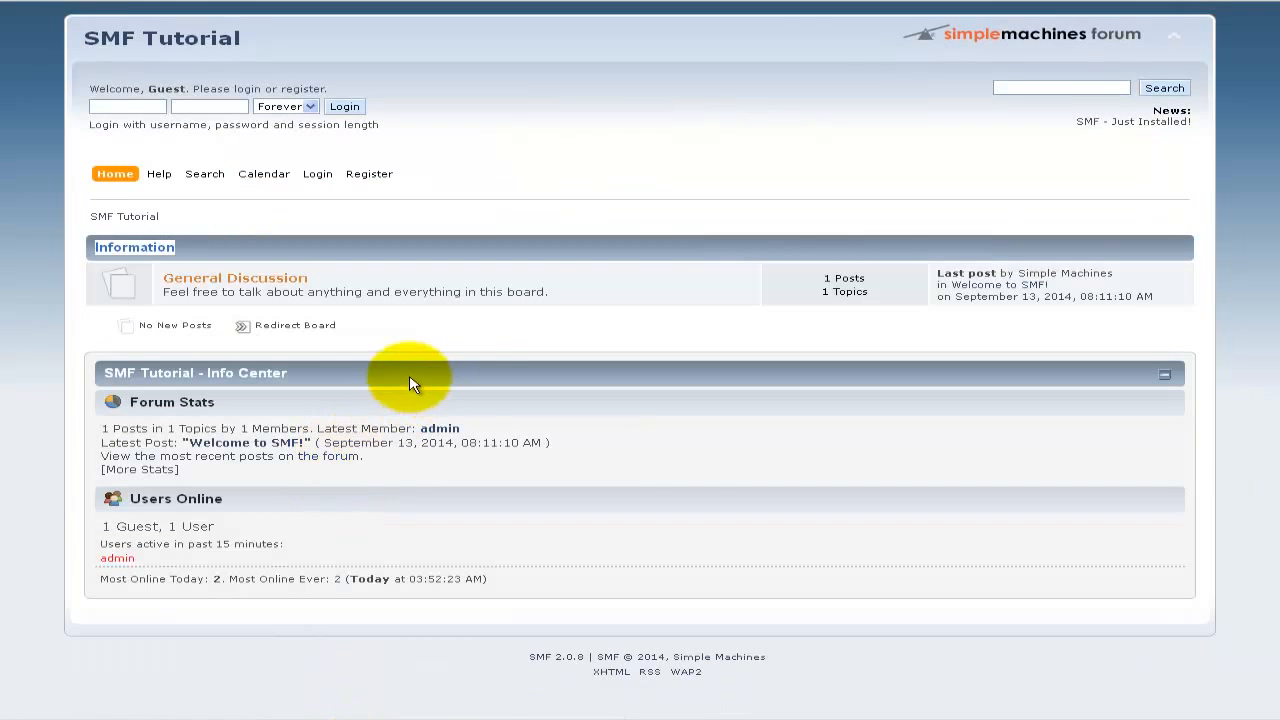
Reload the guest view of the forum and examine the board's name and moderator under the Information category.
click(780, 1)
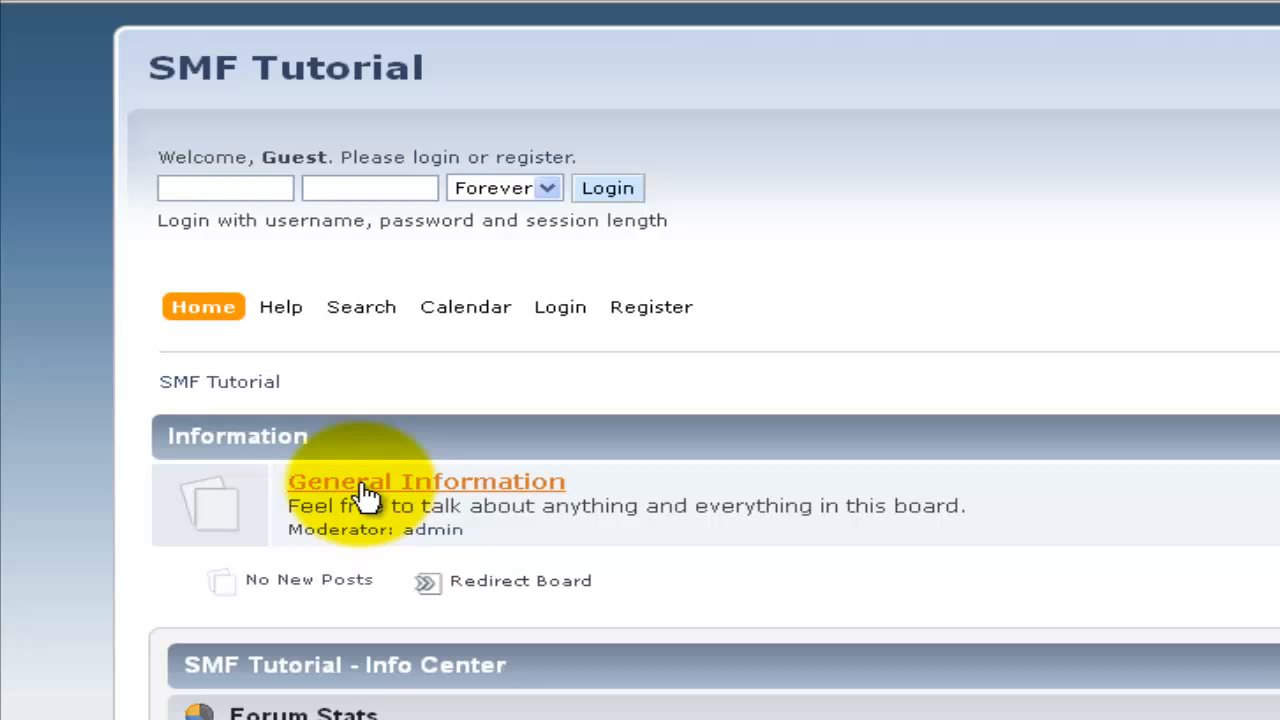
double_click(288, 436)
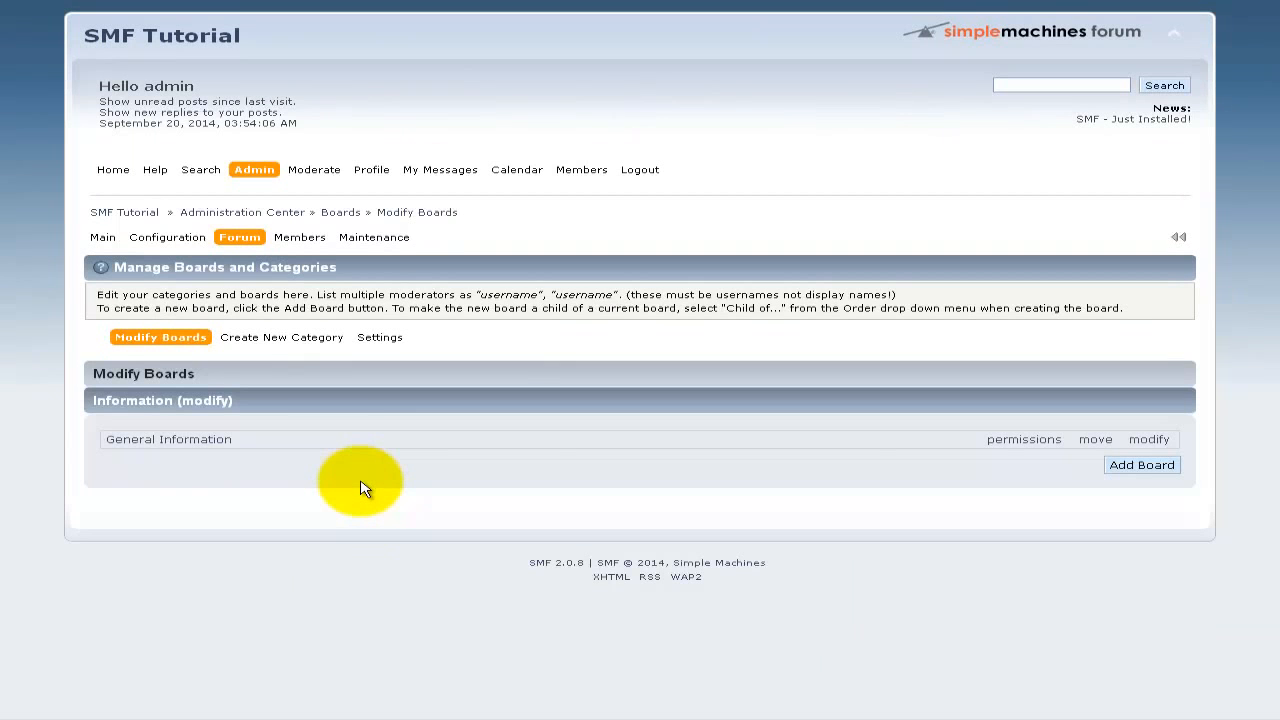
Begin a new category from the administrator session and set its order to After Information.
click(277, 345)
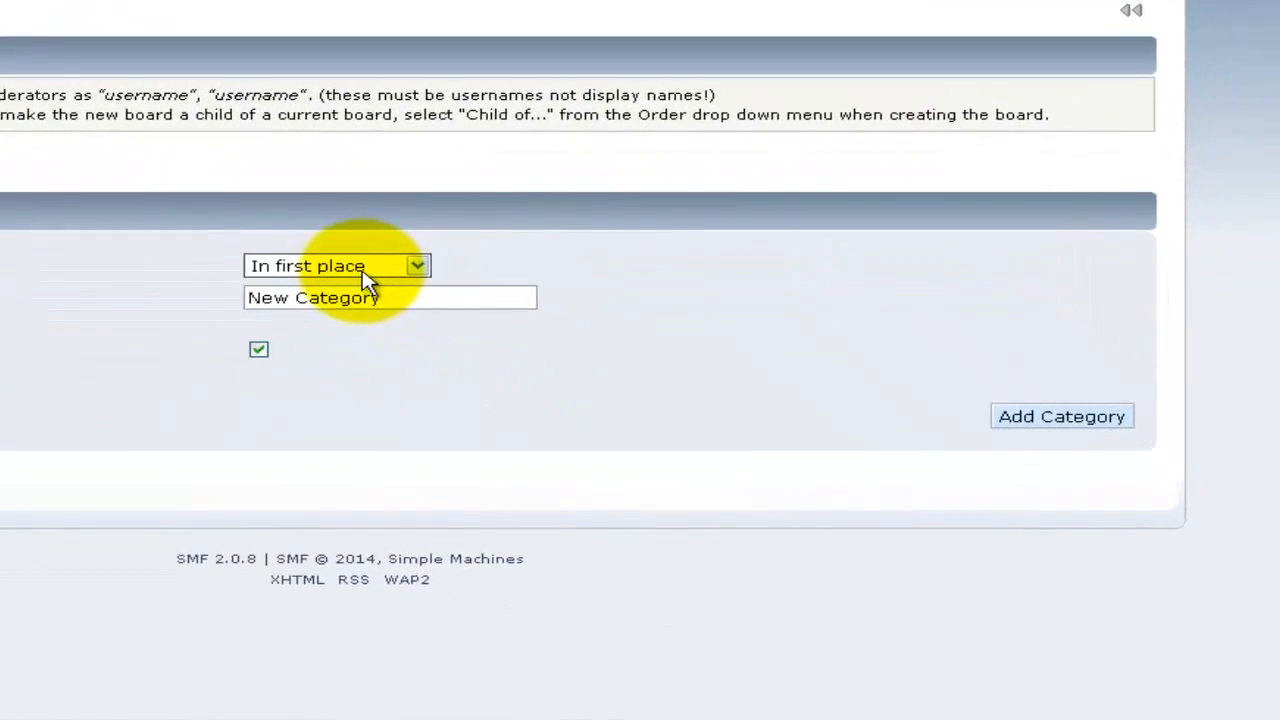
click(521, 346)
click(342, 264)
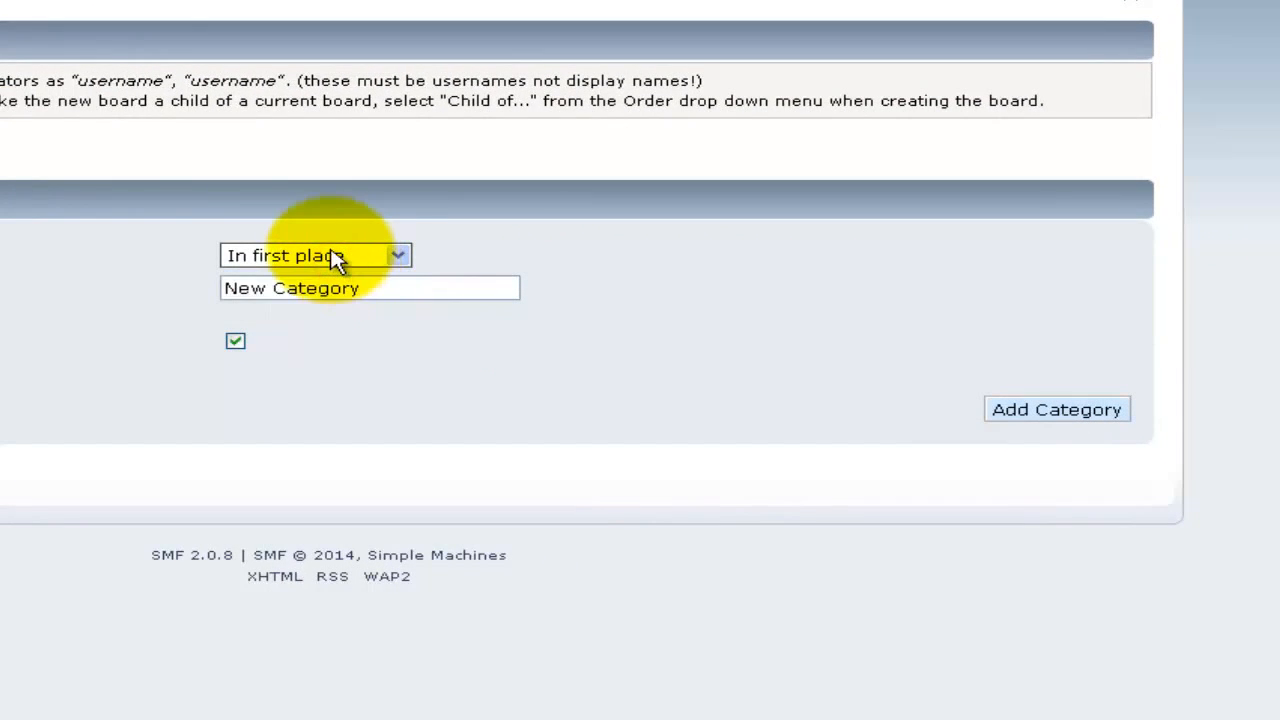
click(333, 253)
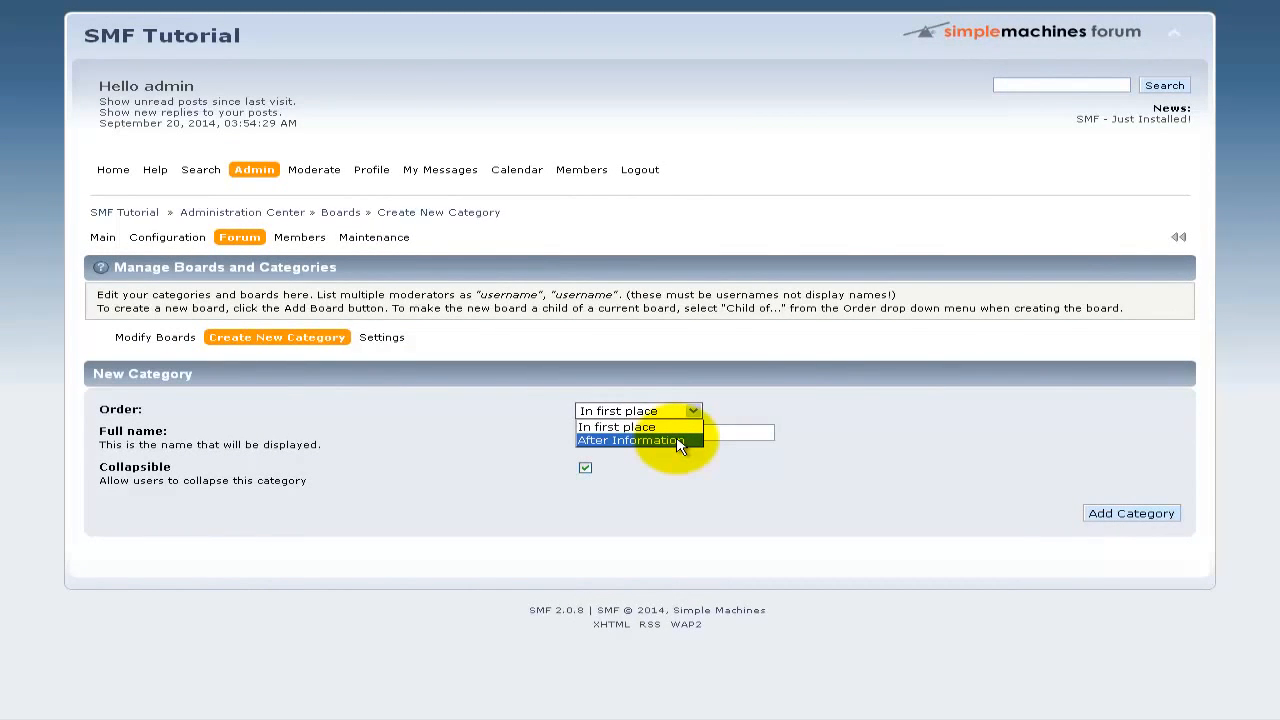
click(457, 443)
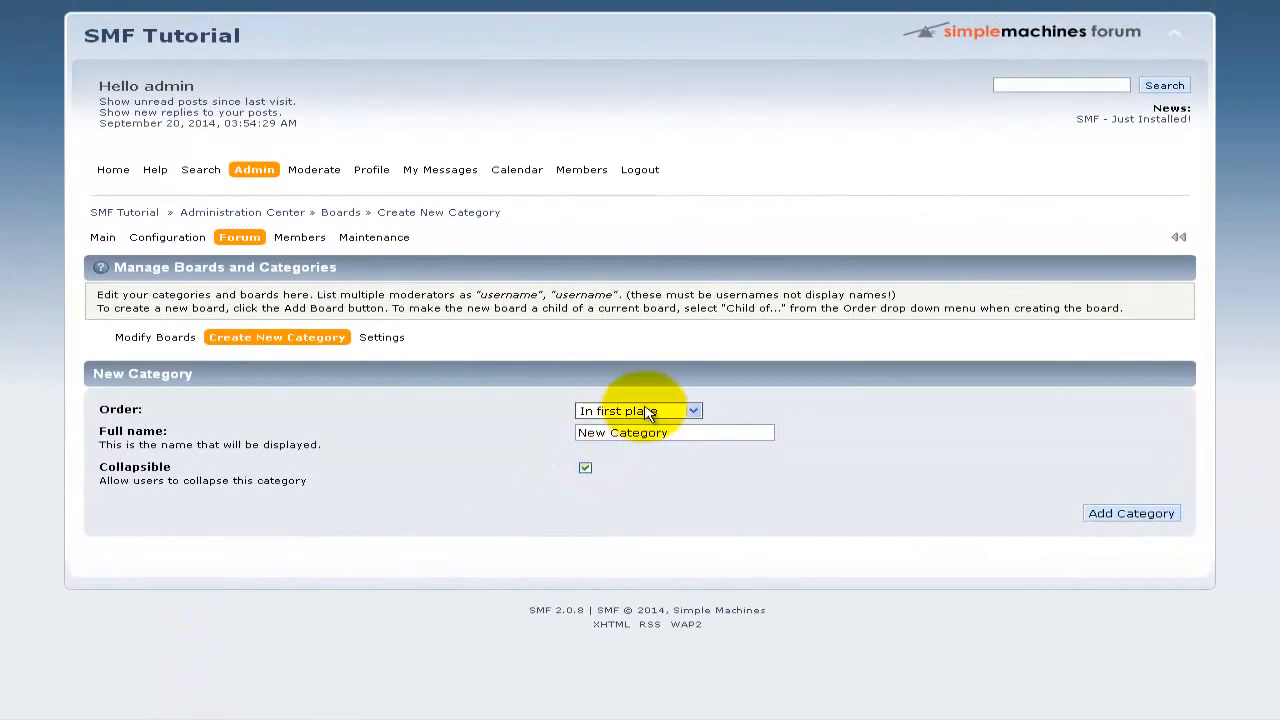
click(645, 412)
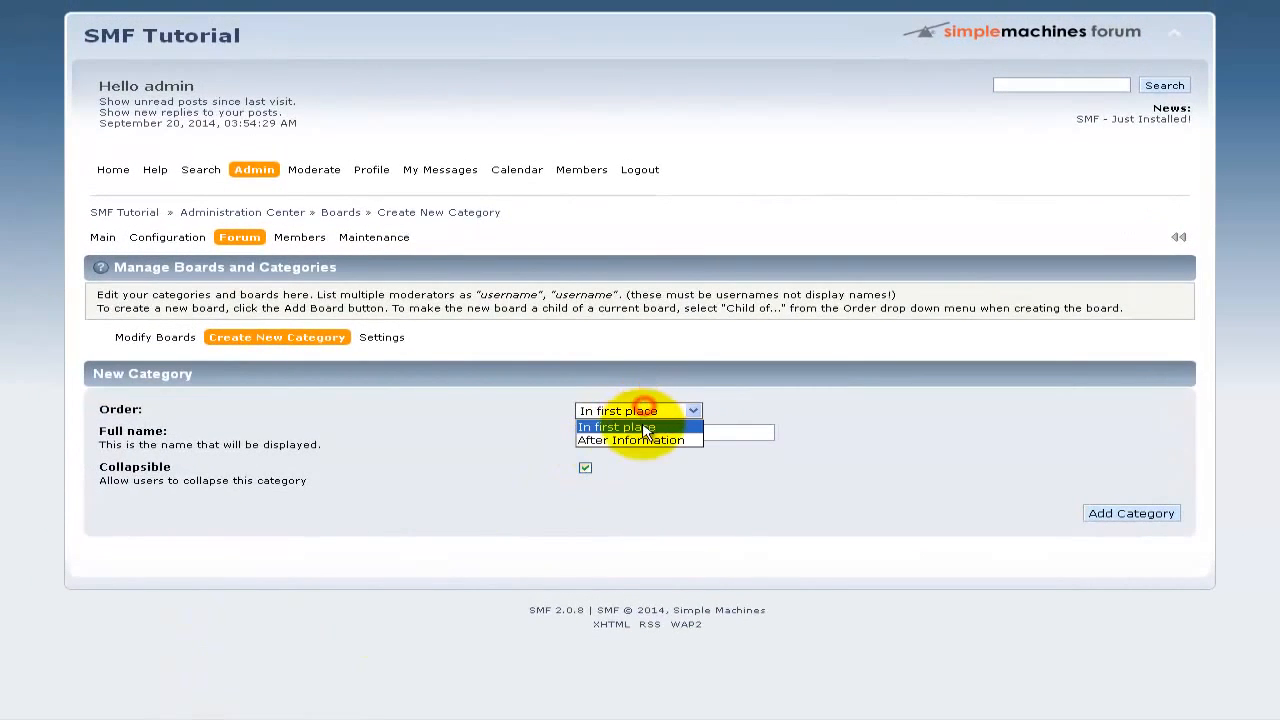
click(636, 437)
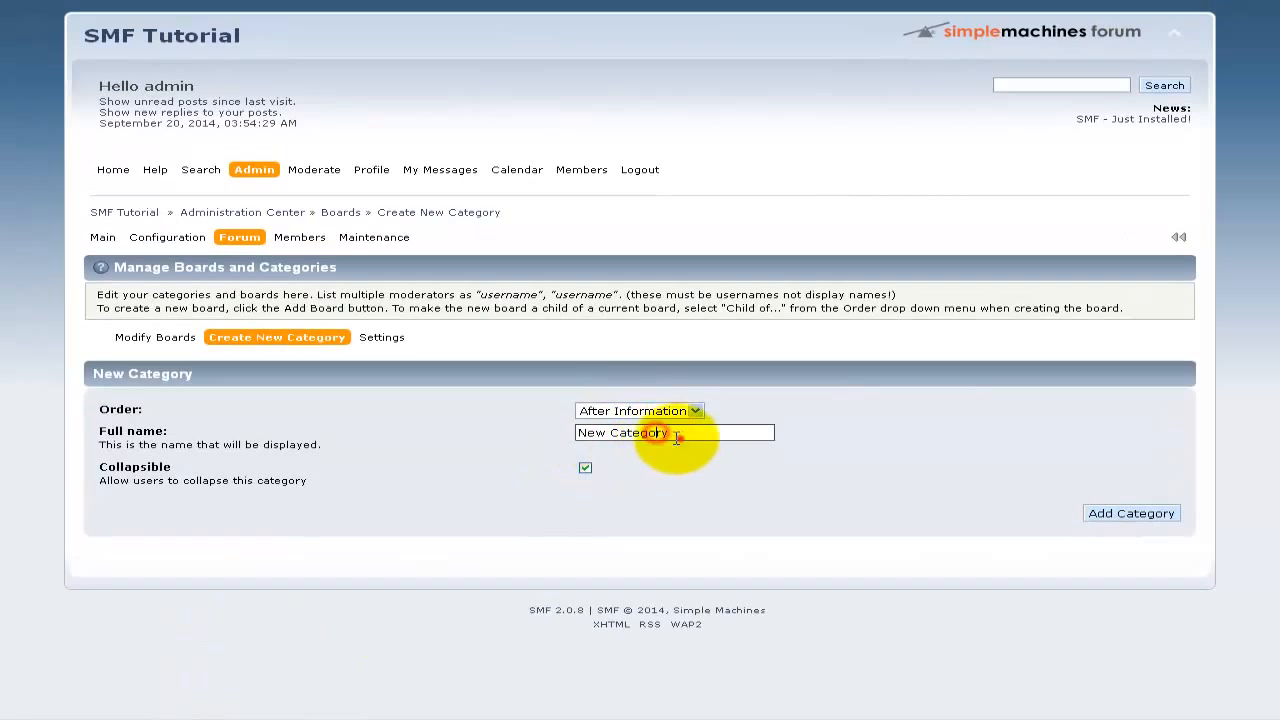
Name the new category Video tutorial, keep it collapsible and add it to the forum.
drag(677, 436, 550, 435)
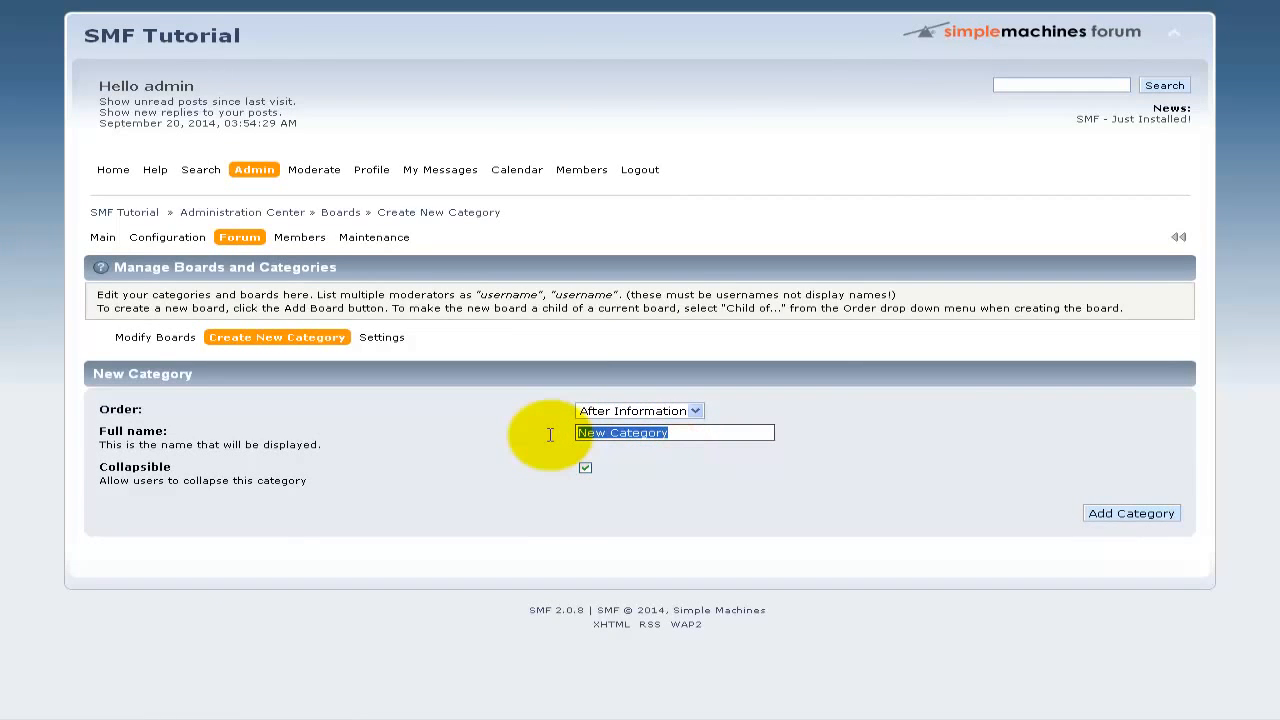
text(Video tutorial)
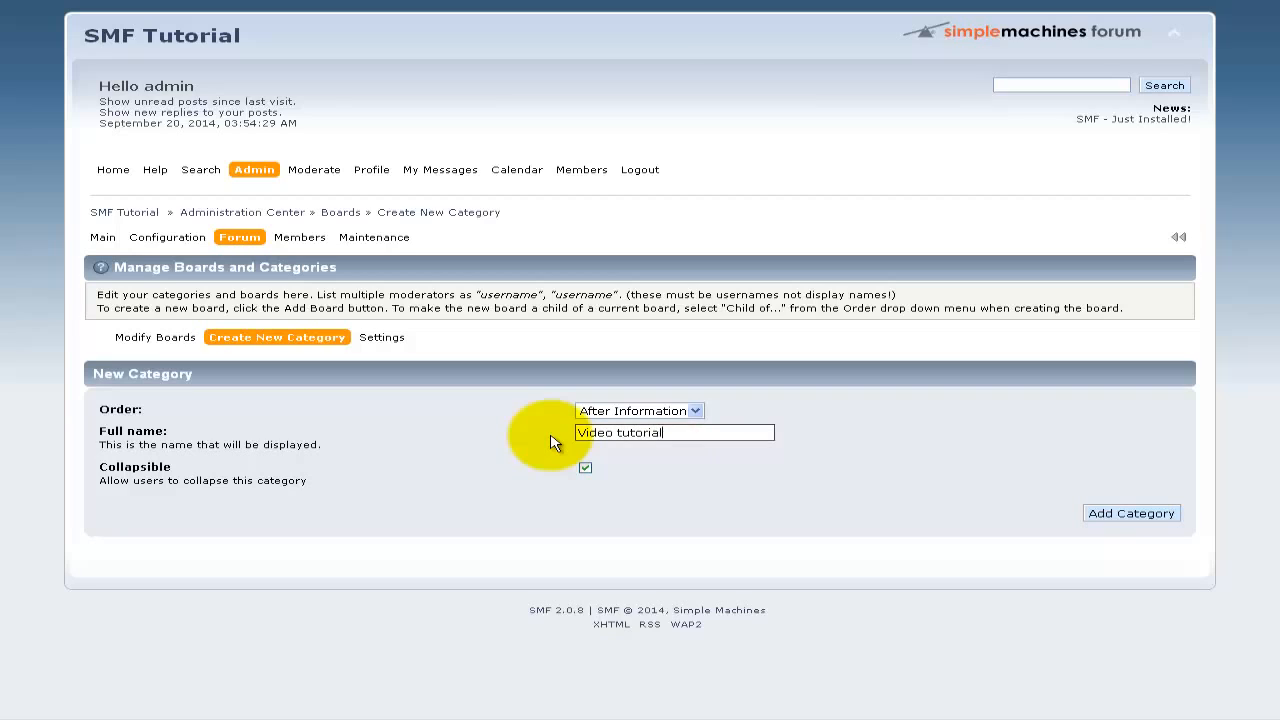
click(1110, 516)
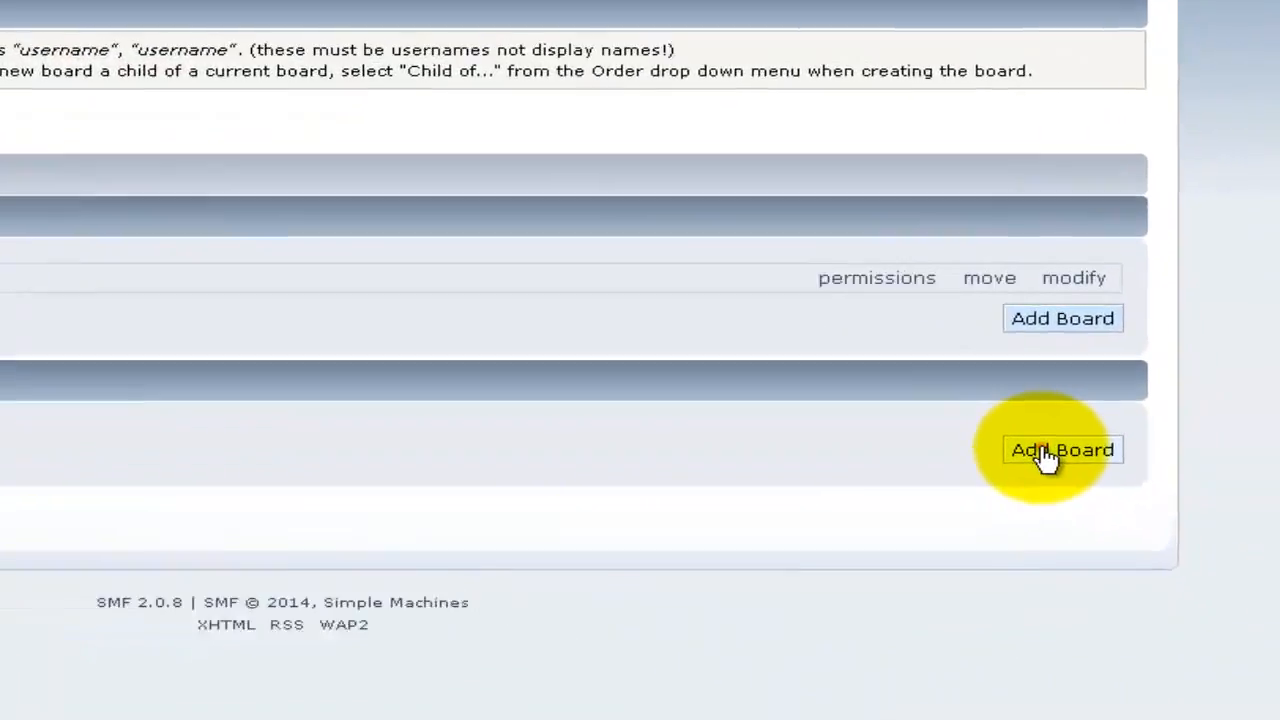
Start a board in the Video tutorial category with Video tutorial 1 as name and description, keeping the Default permission profile.
click(1132, 549)
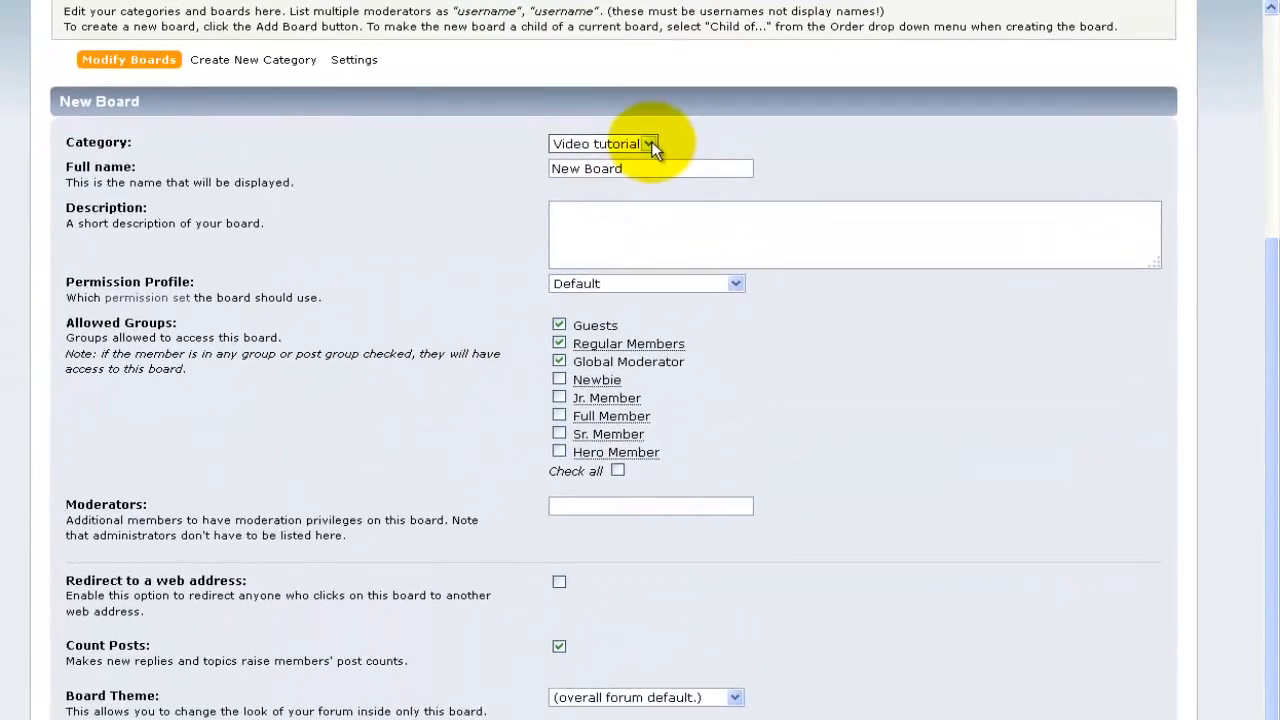
click(649, 144)
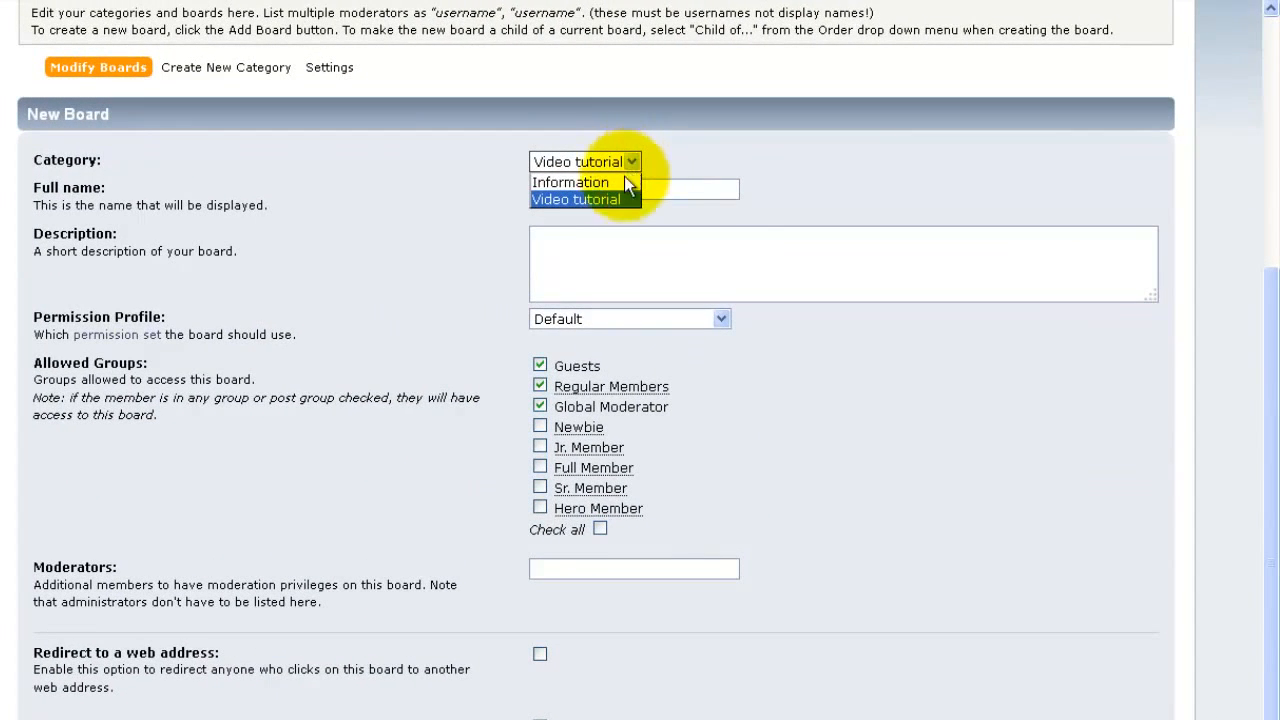
click(610, 196)
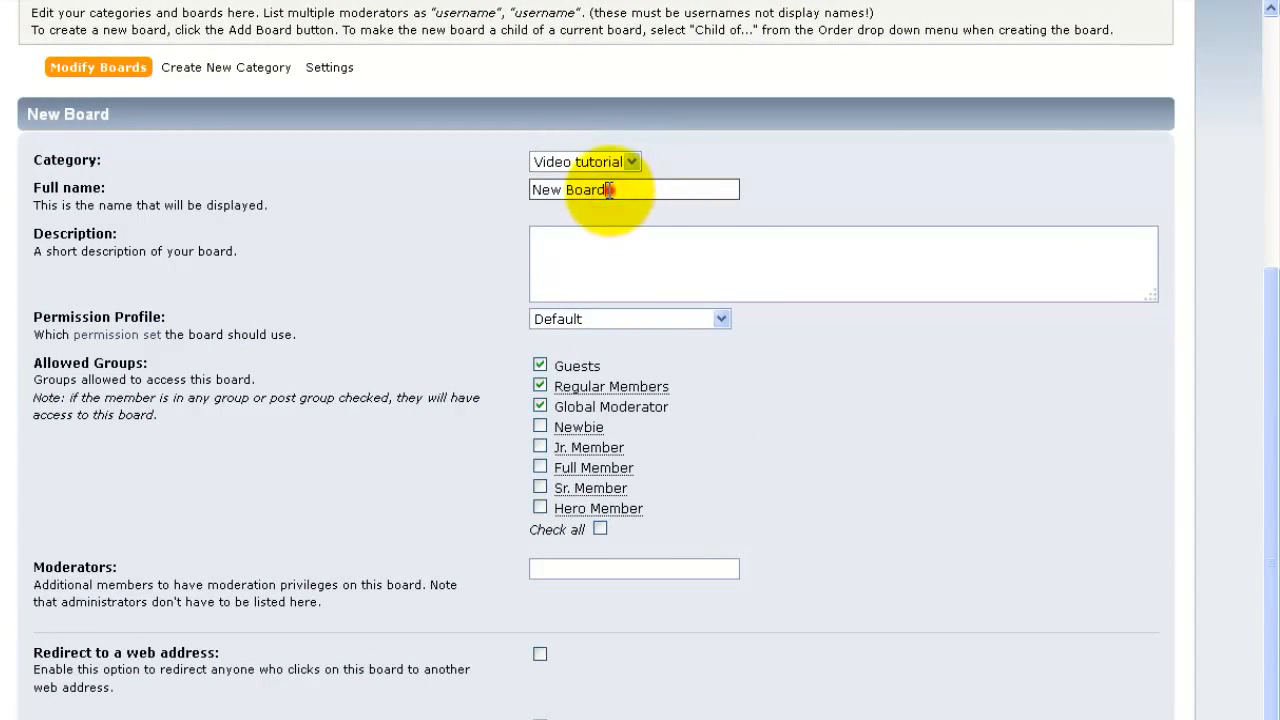
drag(617, 190, 493, 190)
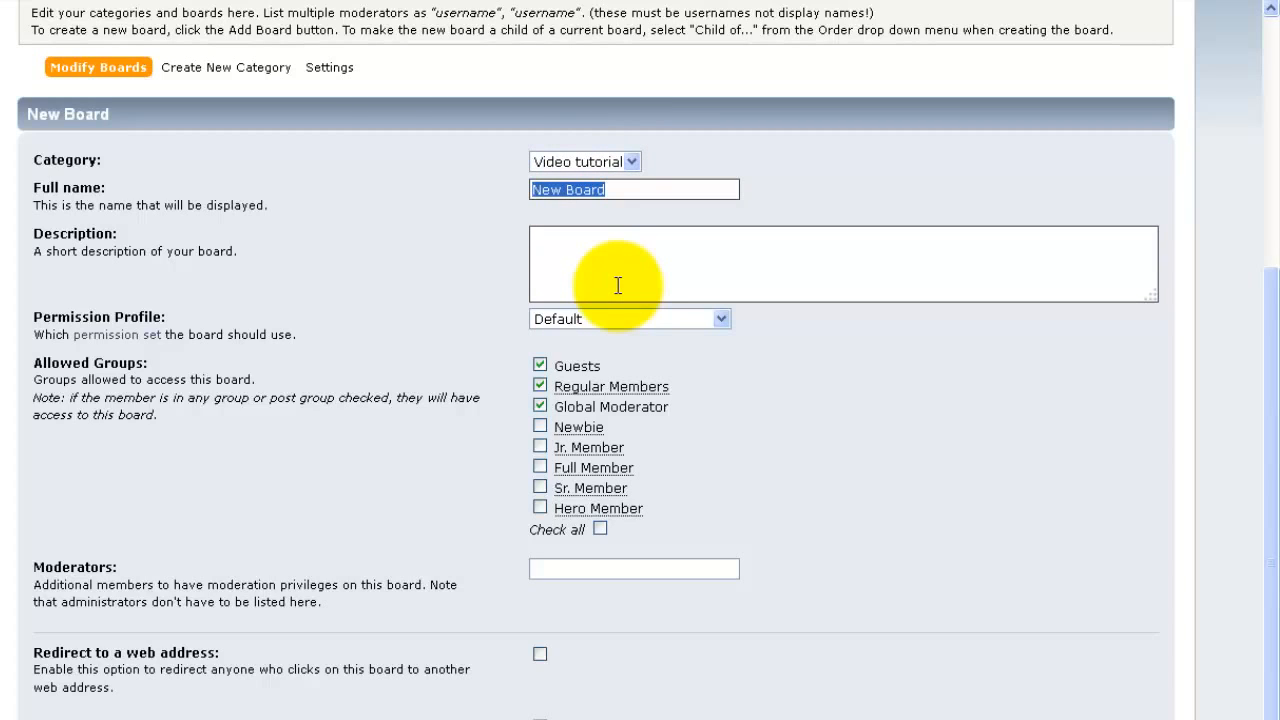
text(Video tutorial 1)
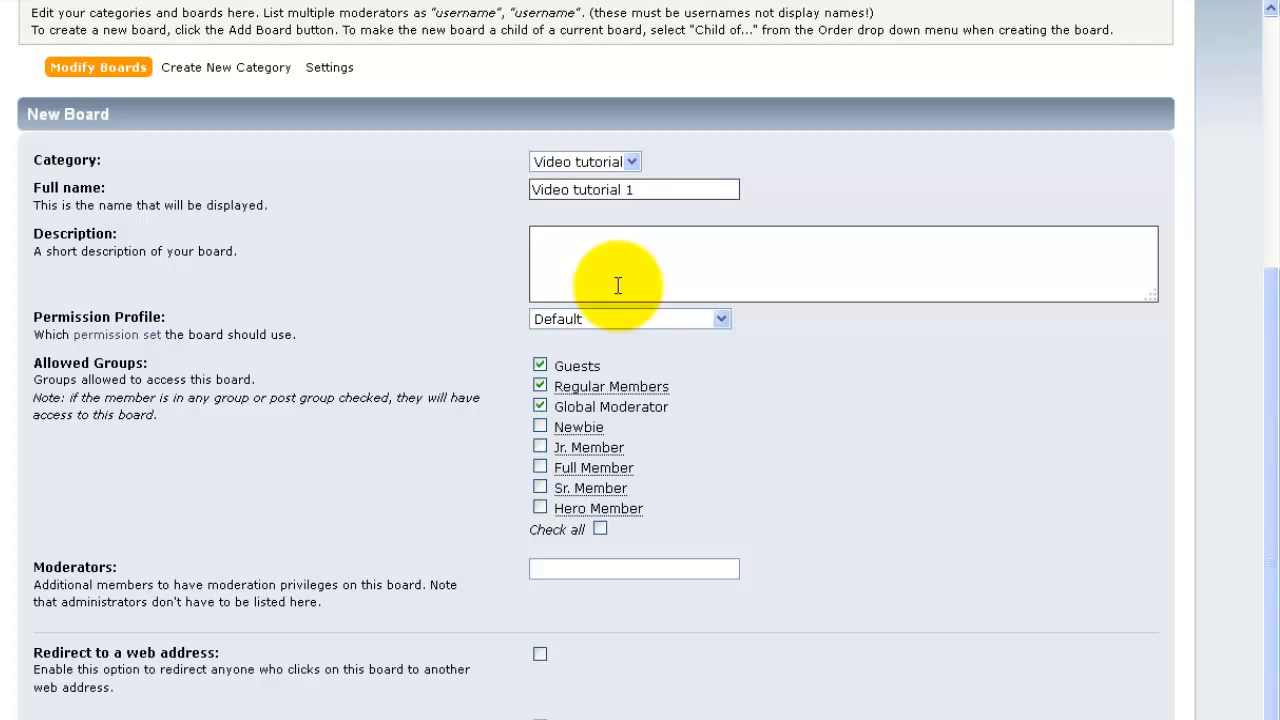
click(618, 286)
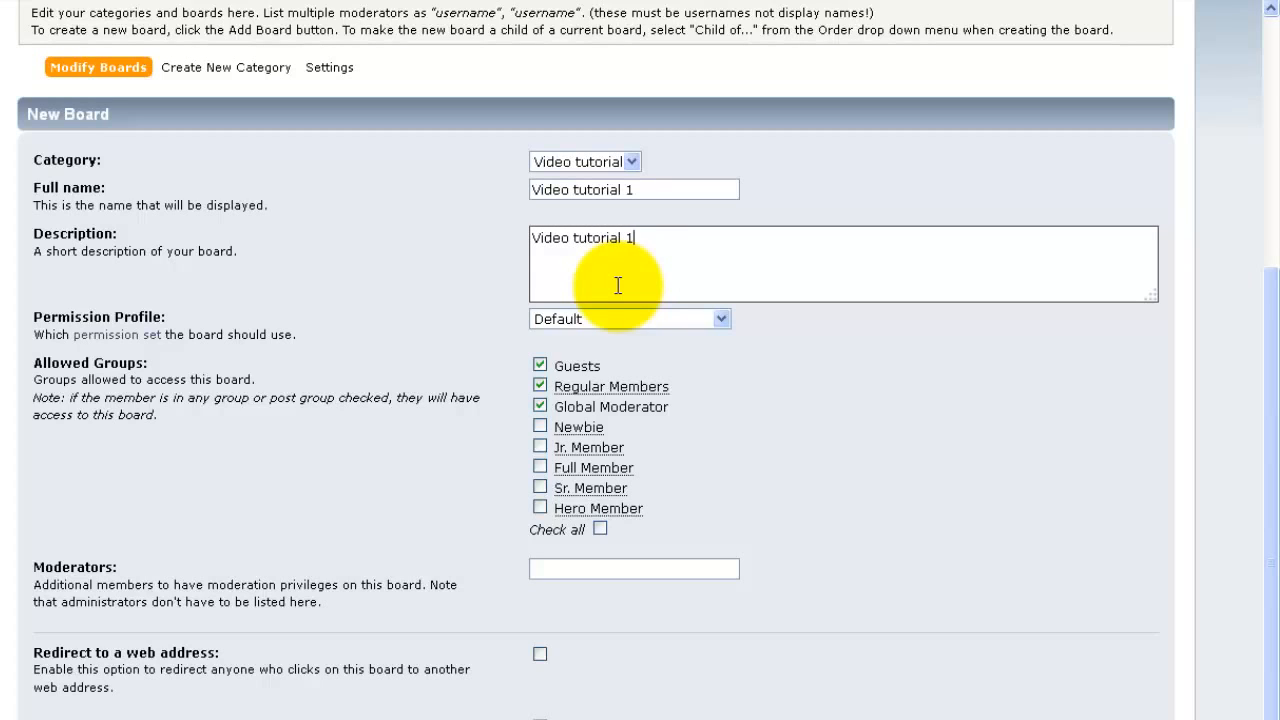
click(579, 320)
click(579, 320)
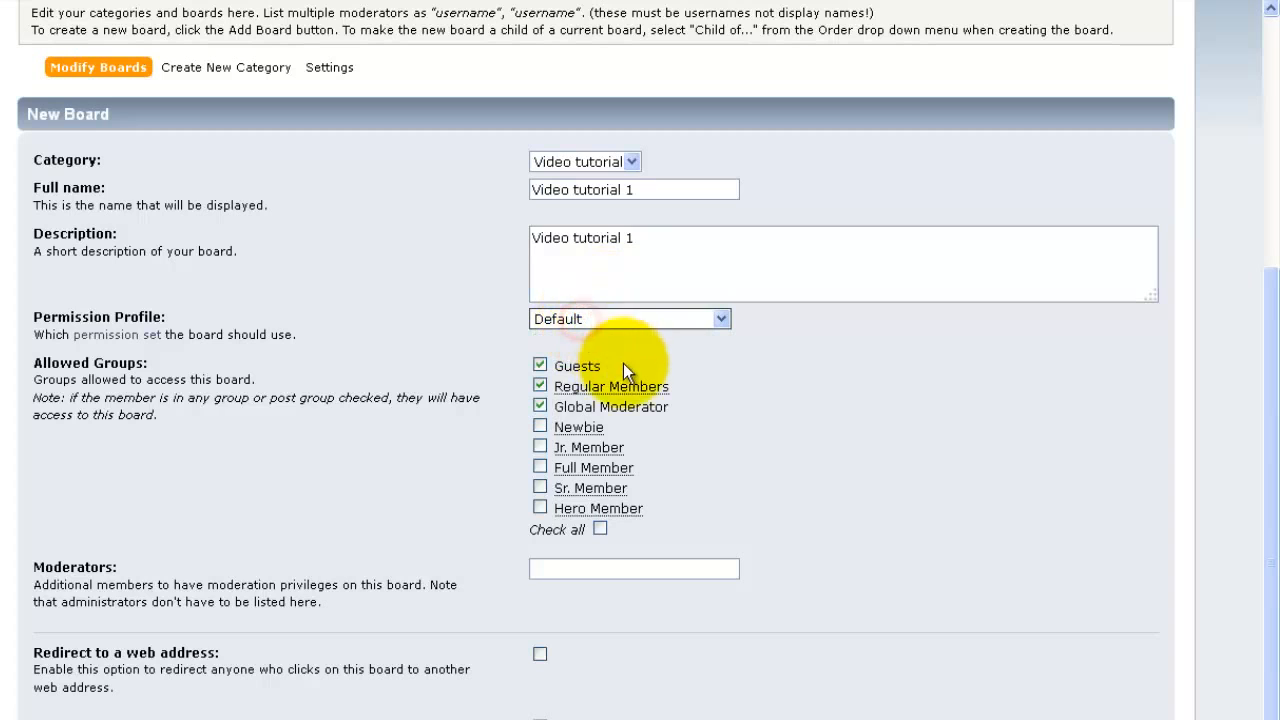
Give all listed member groups access to the new board and add admin as its moderator.
click(600, 528)
scroll(689, 518, down, 1)
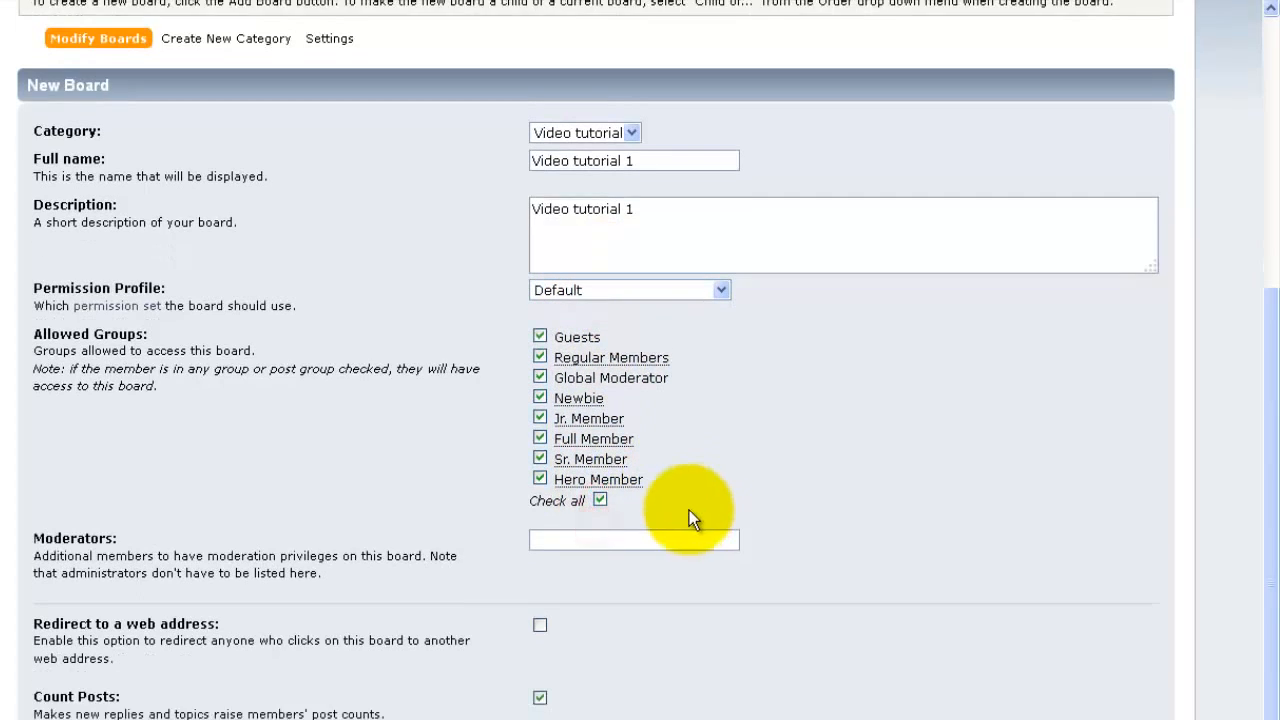
click(611, 491)
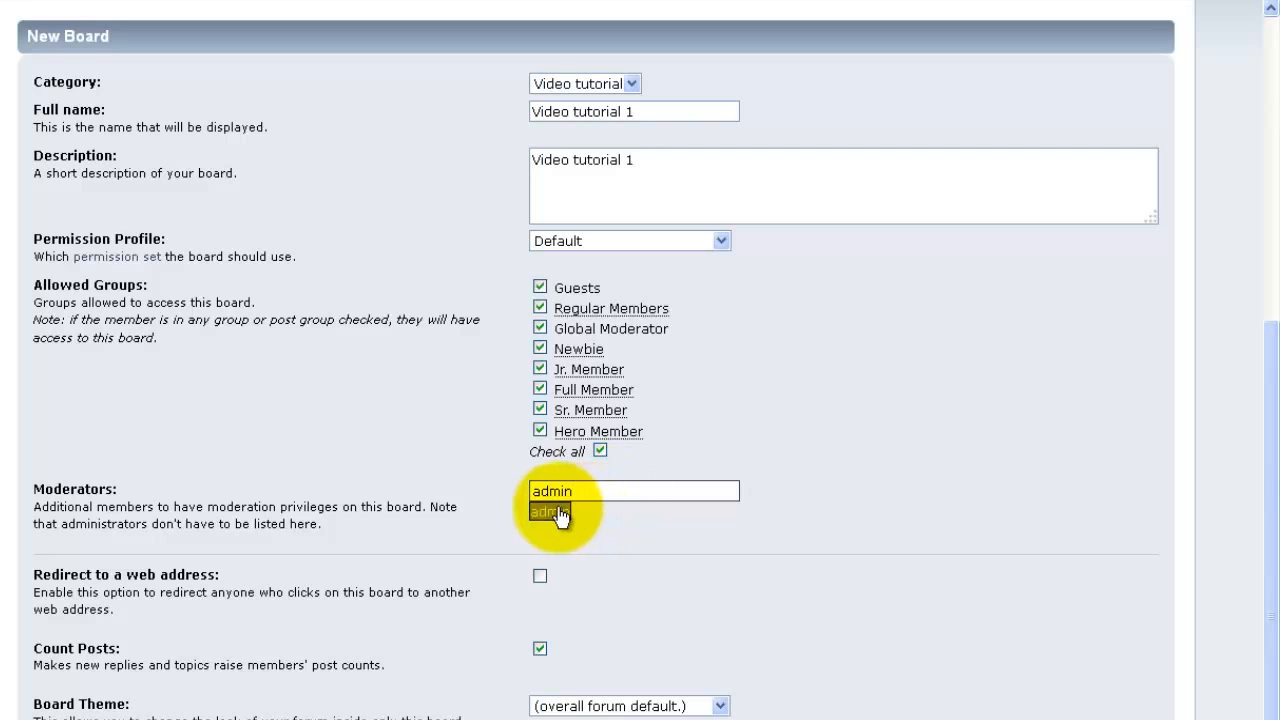
click(558, 510)
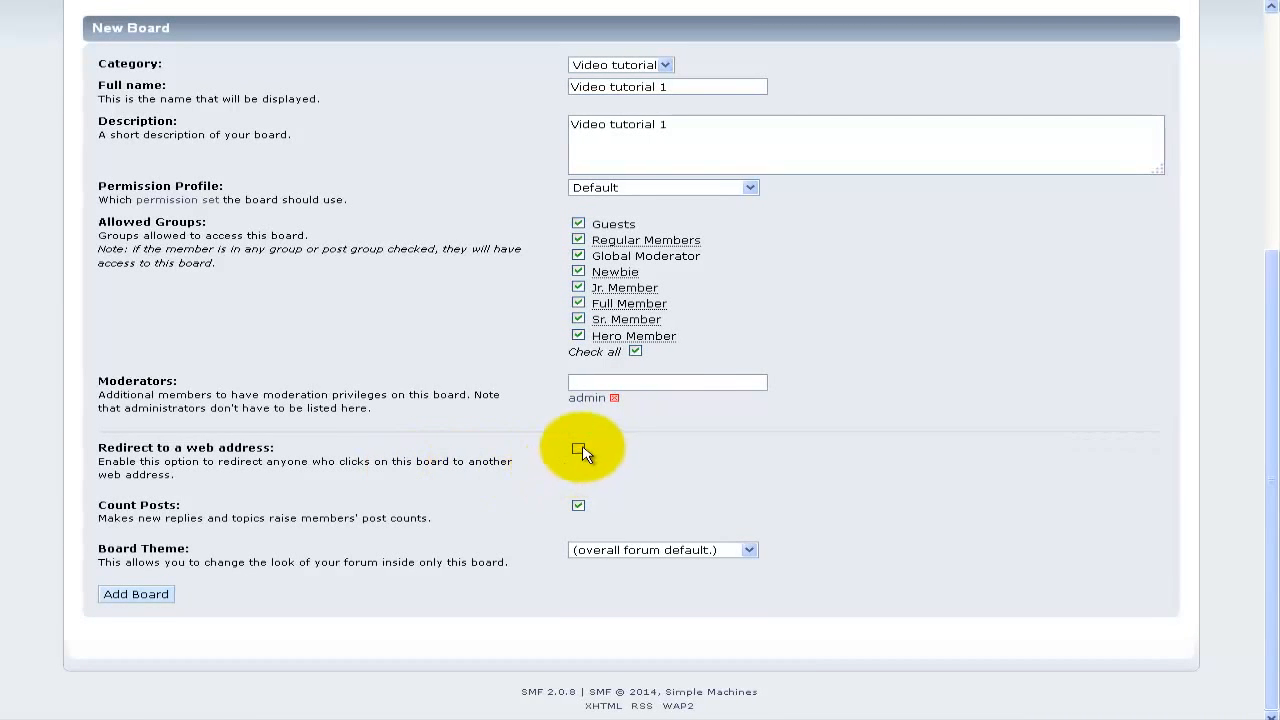
Examine the new board's web address redirect and Count Posts options, leaving the redirect disabled.
click(580, 451)
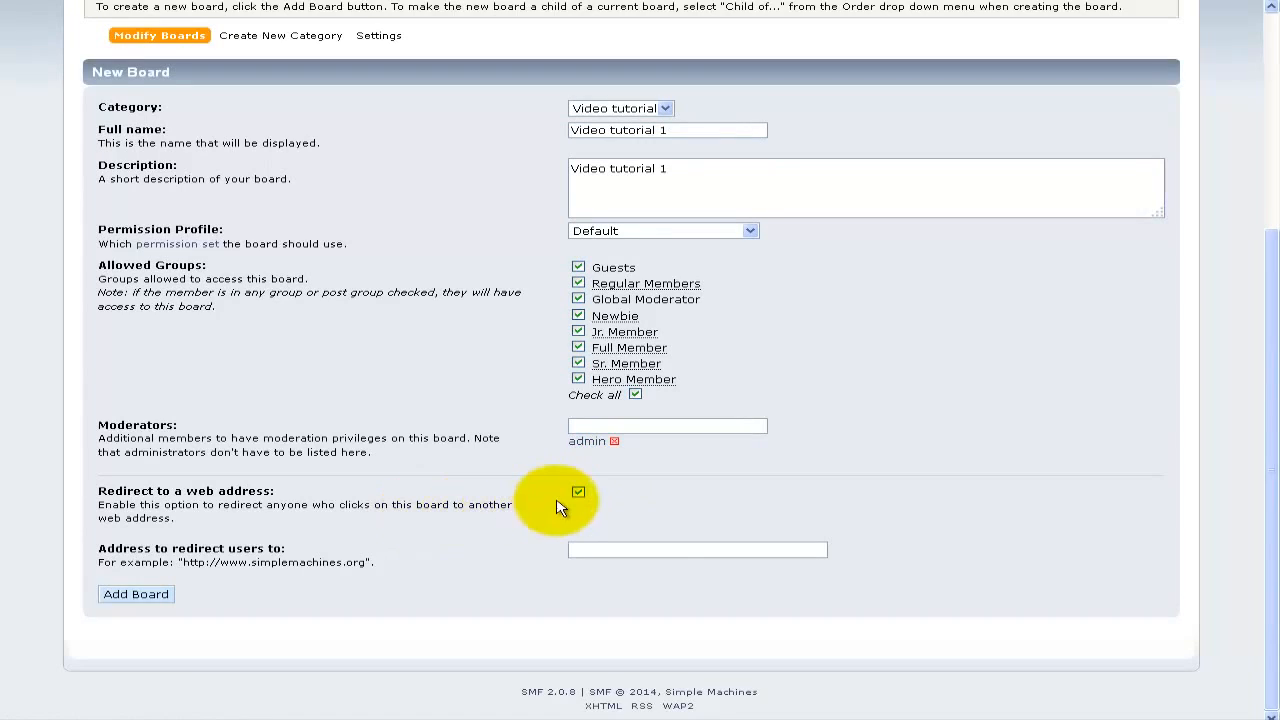
click(578, 492)
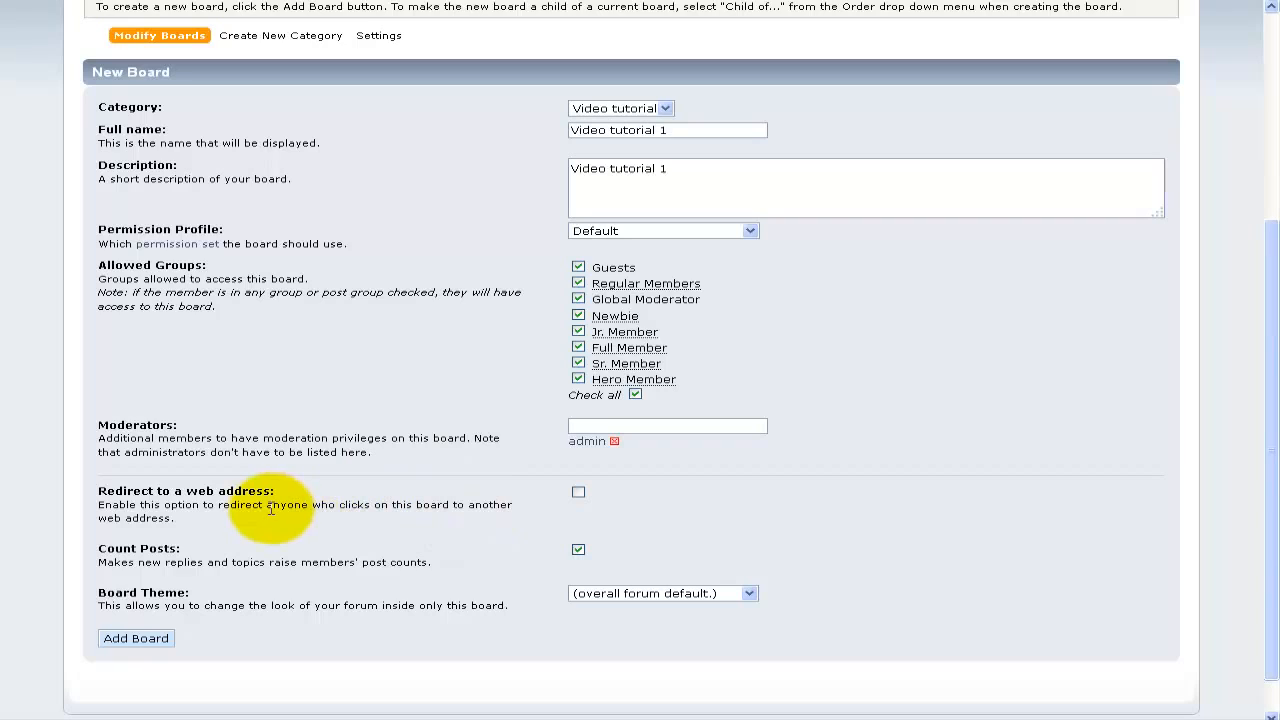
double_click(120, 490)
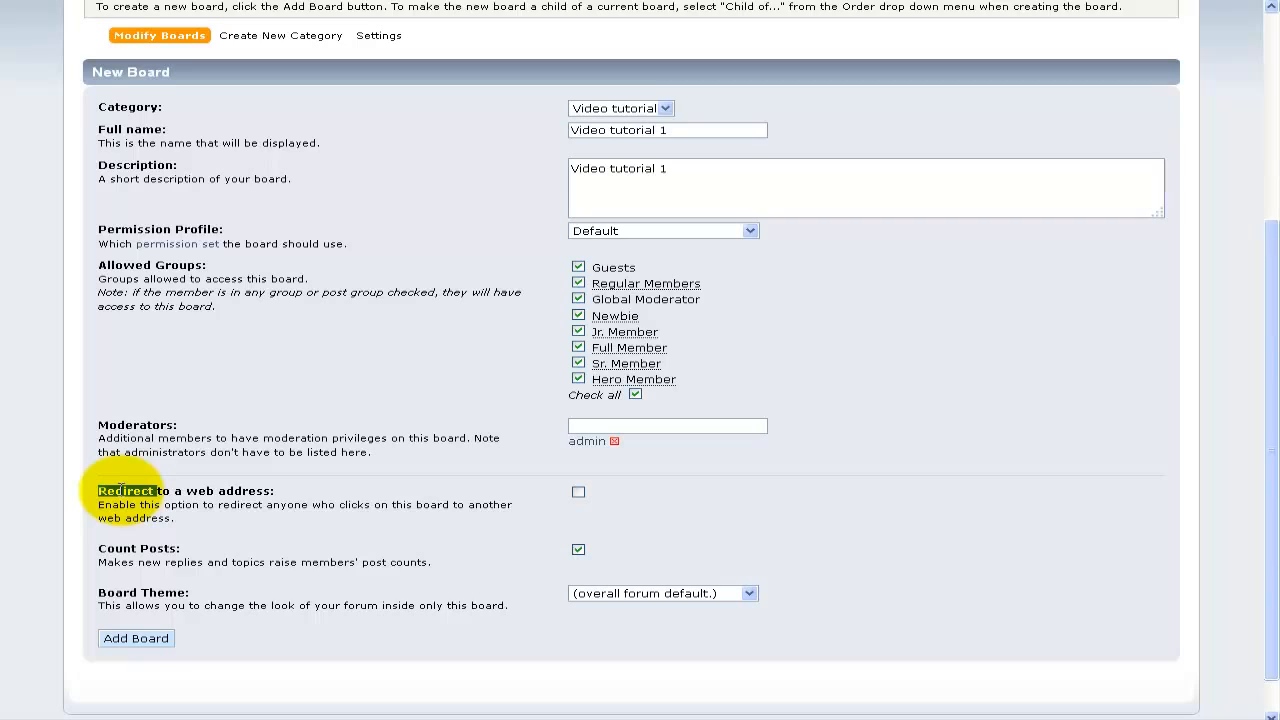
click(177, 490)
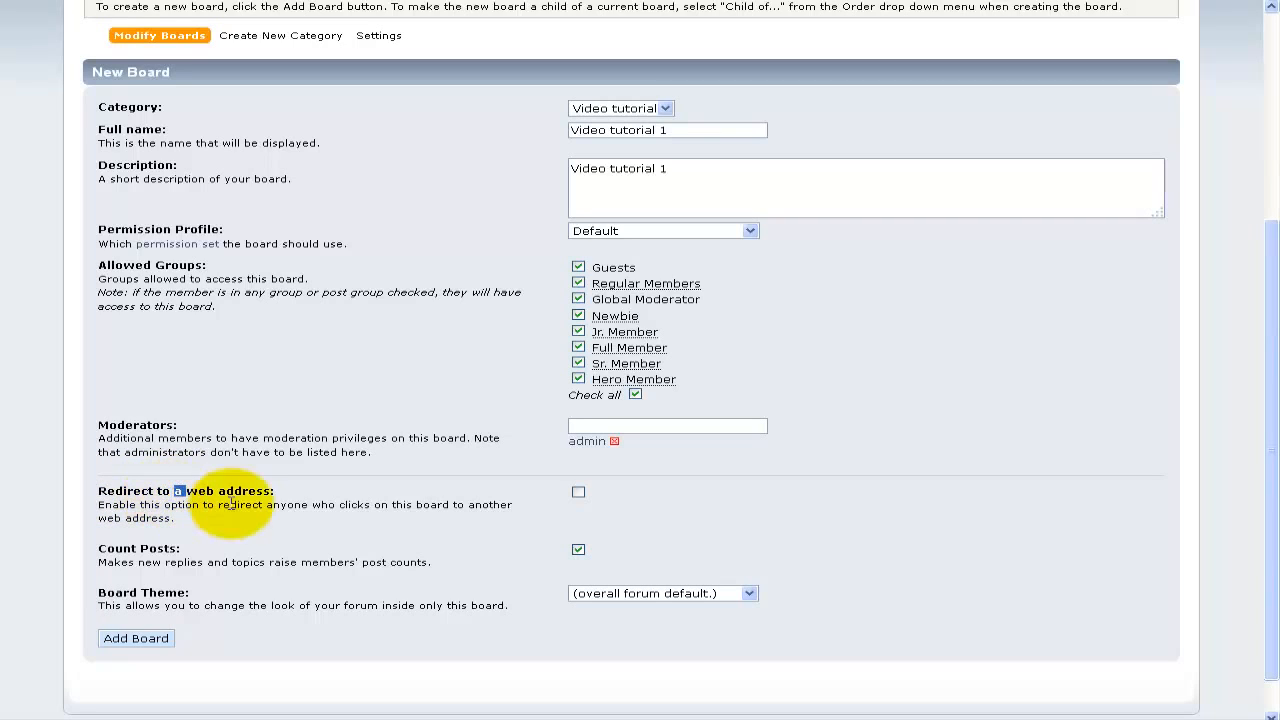
double_click(120, 548)
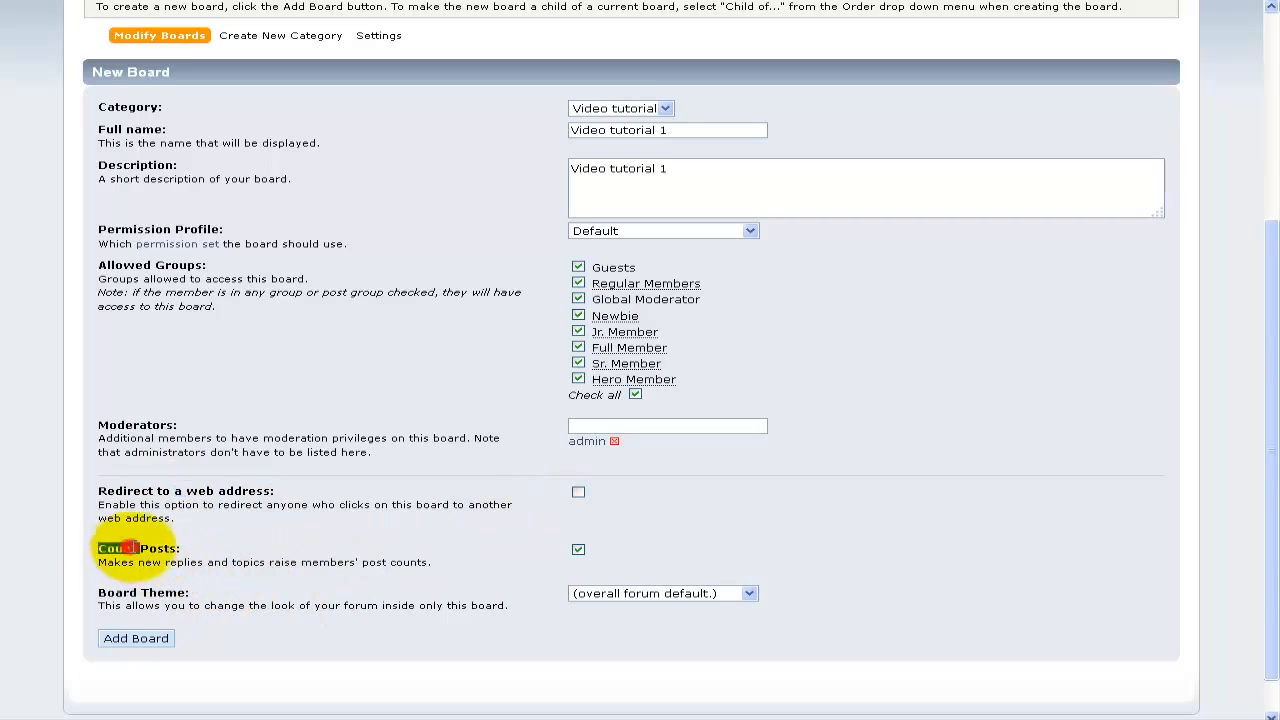
Keep the overall forum default as the board theme and add the board.
click(613, 595)
click(610, 593)
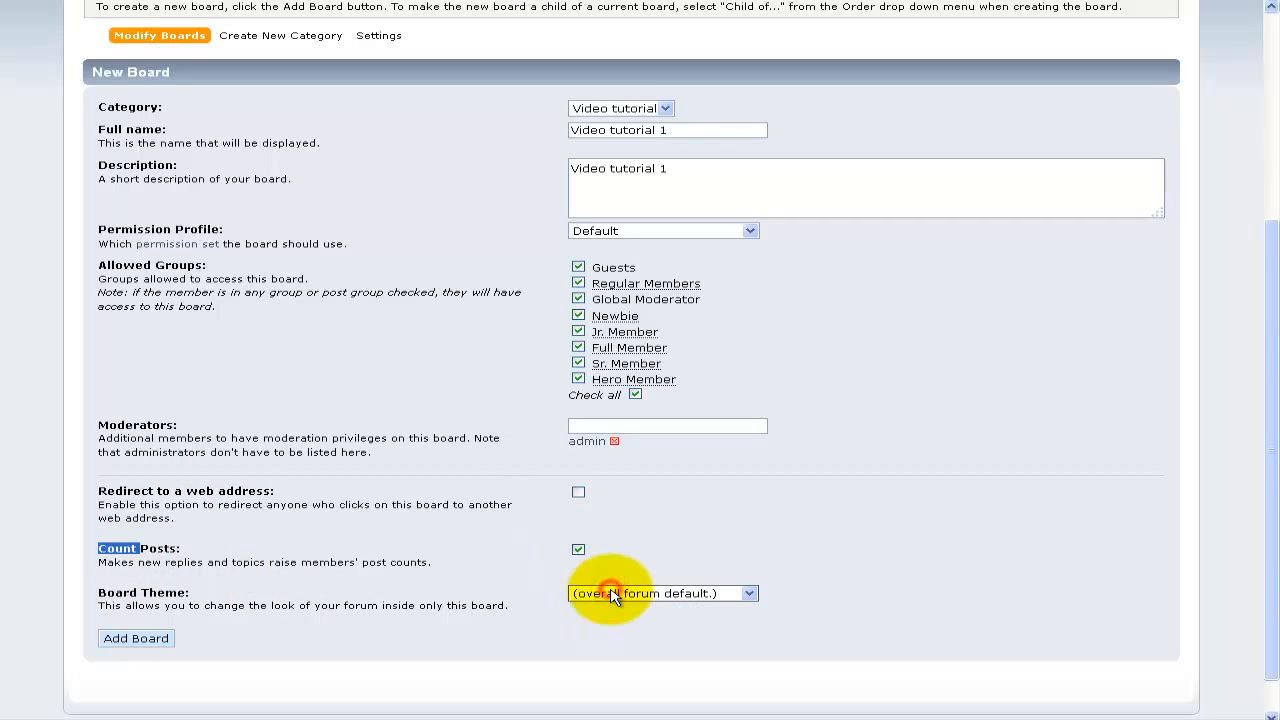
click(143, 645)
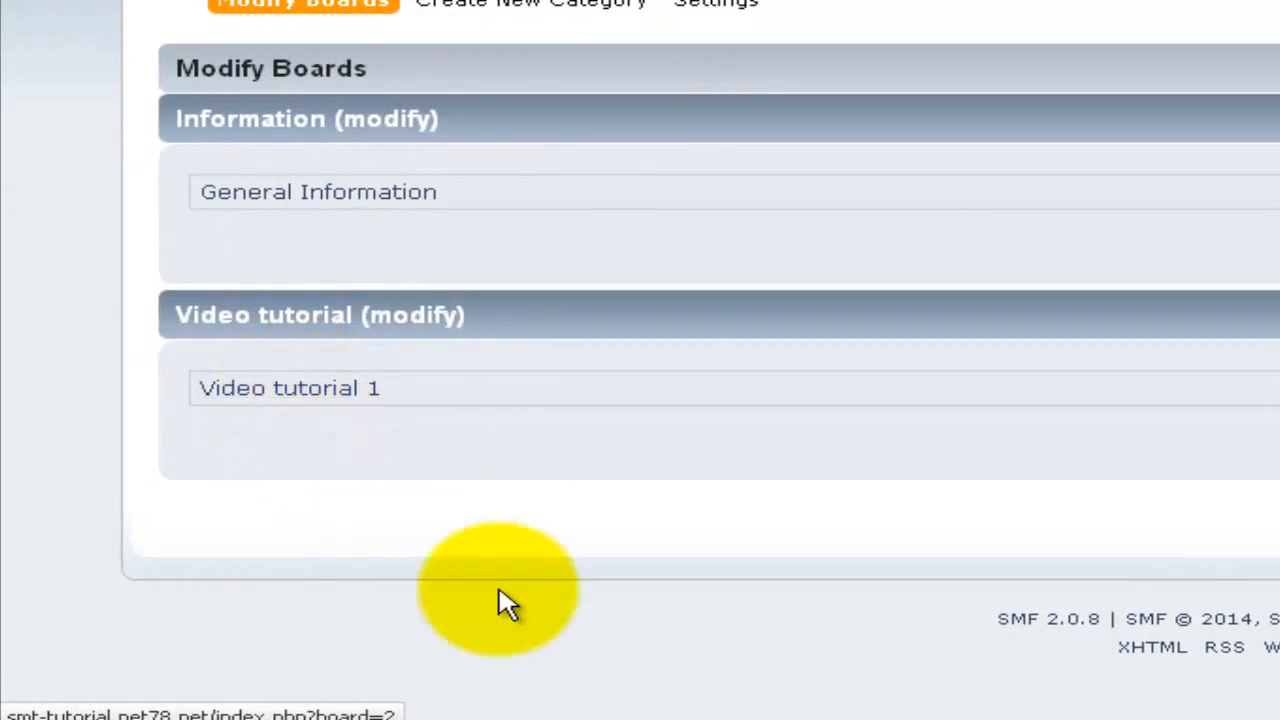
Switch to the guest view of the forum and examine the Information and Video tutorial categories with their boards.
click(634, 717)
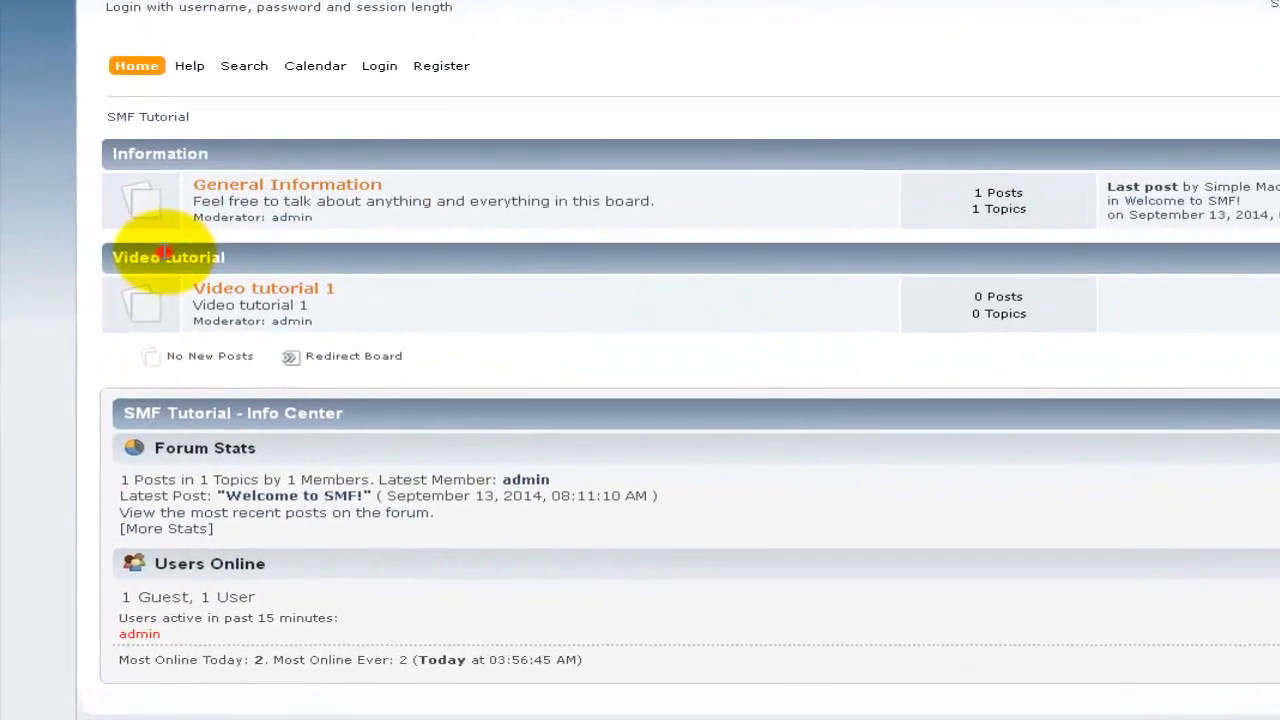
double_click(139, 332)
click(178, 96)
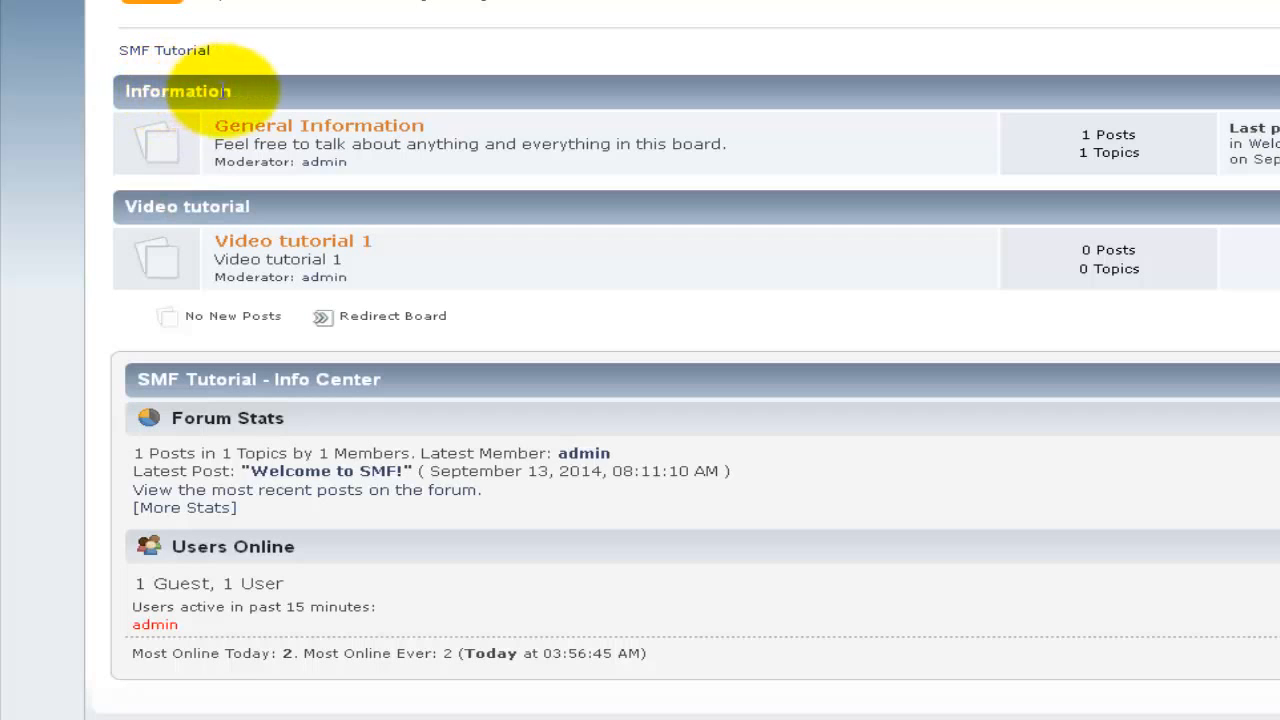
double_click(170, 90)
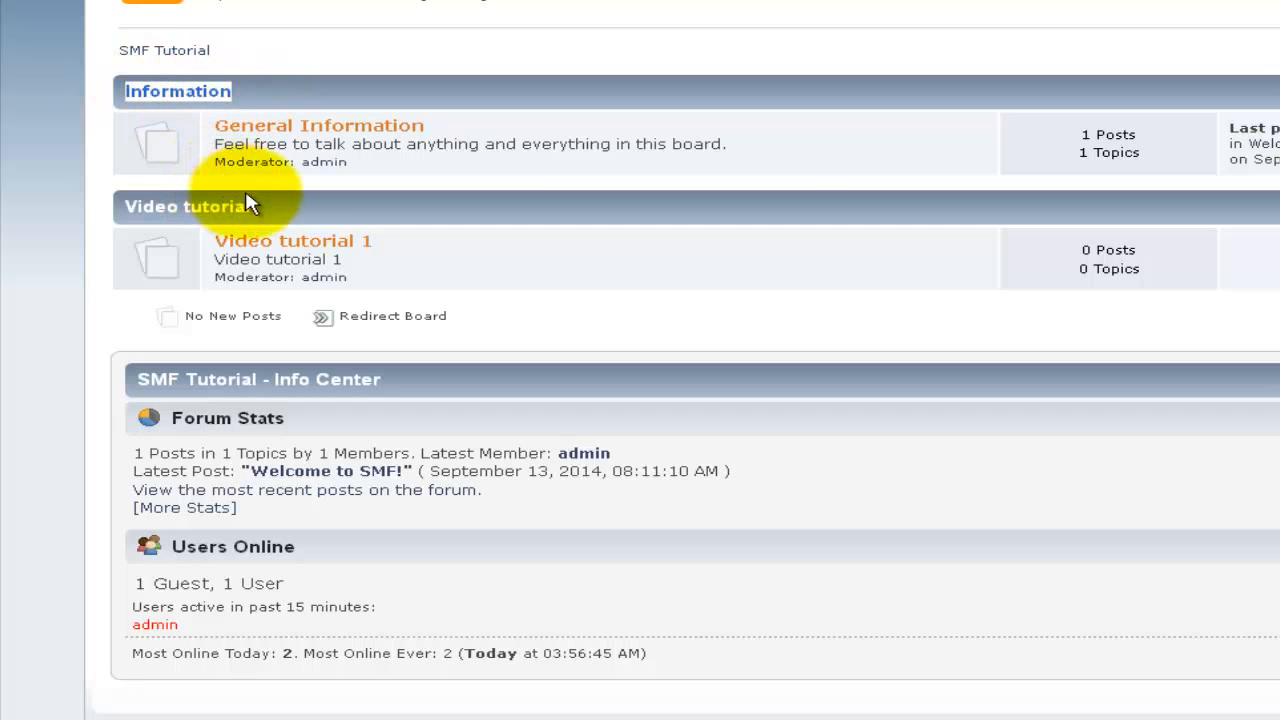
double_click(215, 206)
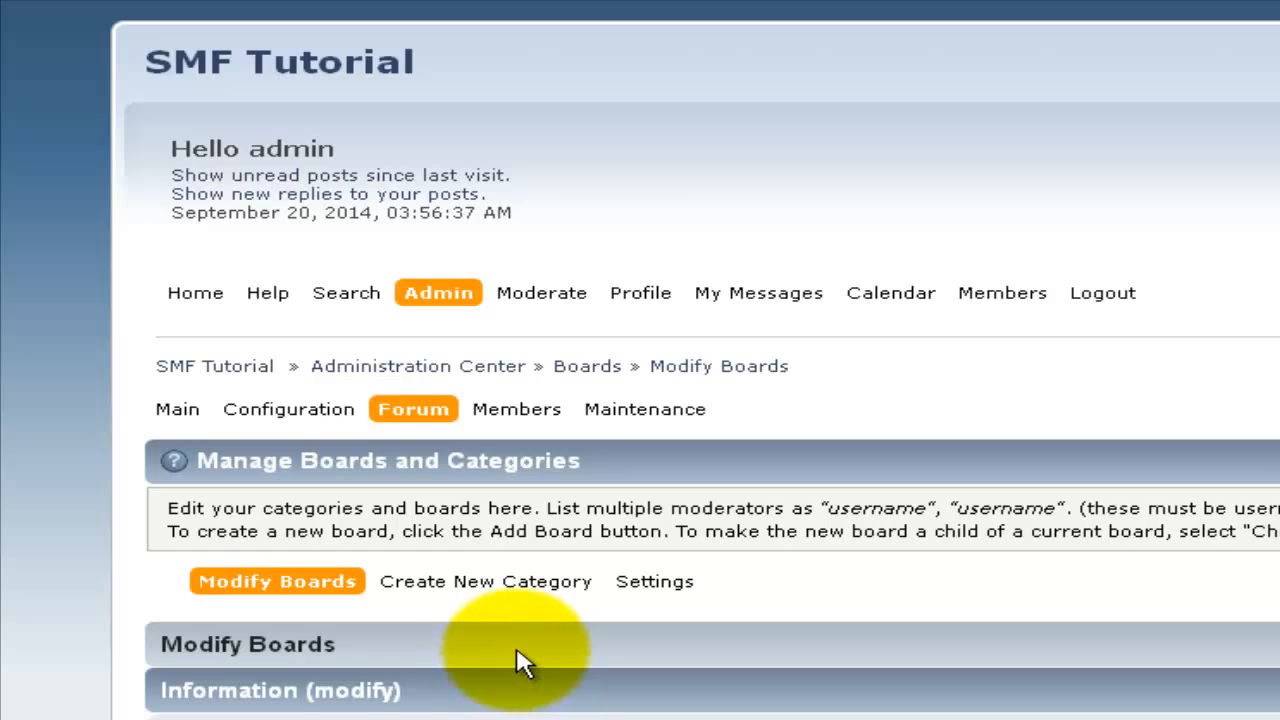
Open the member permissions in the administrator session and examine the general permission groups and the help for Guests.
mouse_move(530, 418)
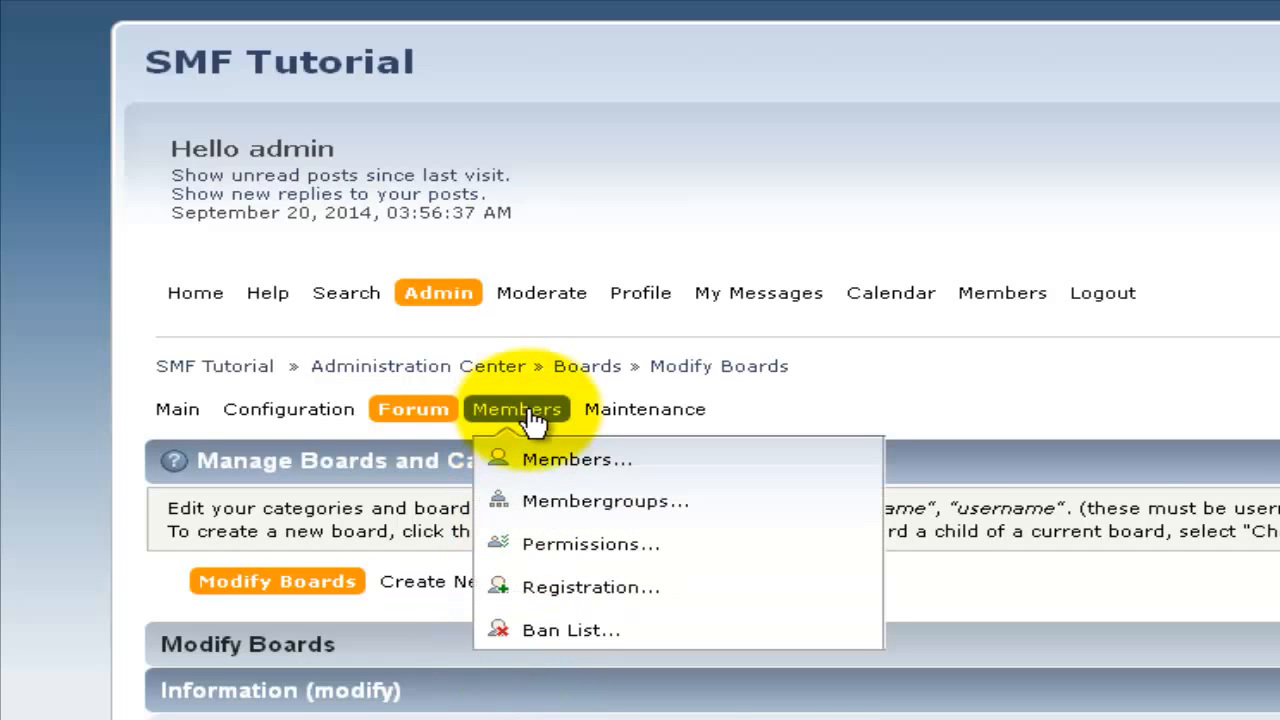
mouse_move(617, 547)
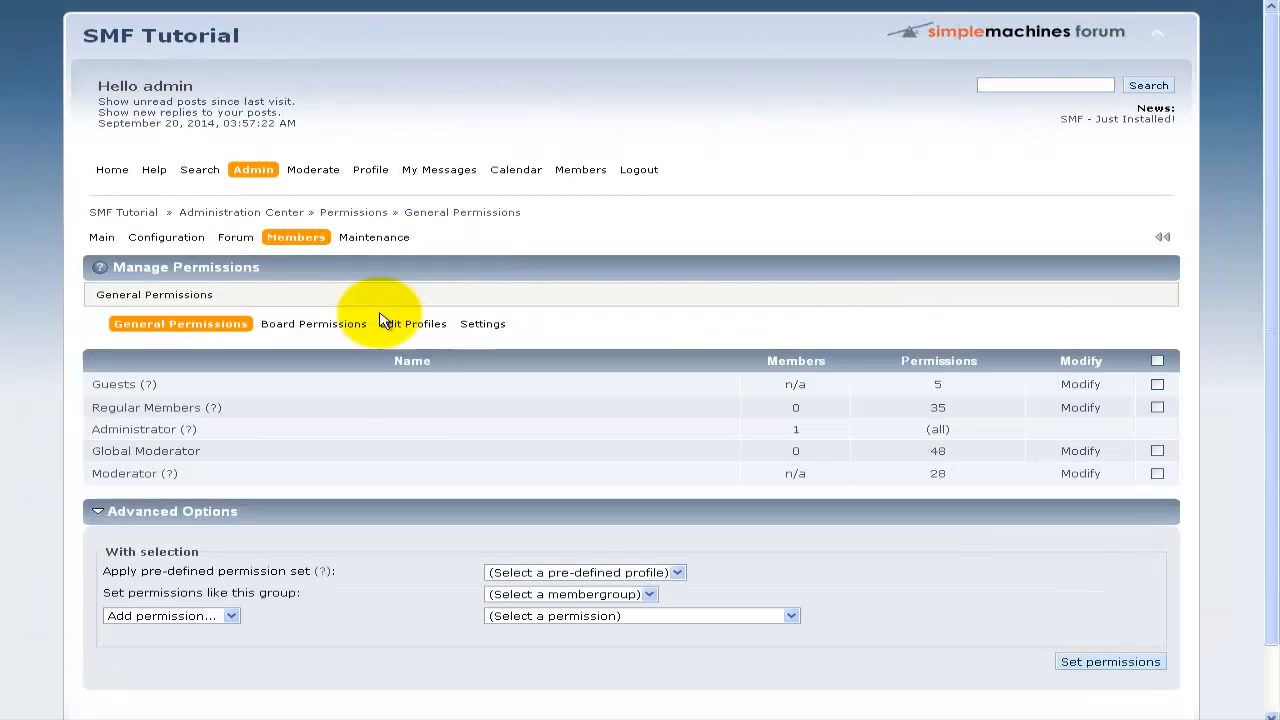
scroll(210, 433, down, 1)
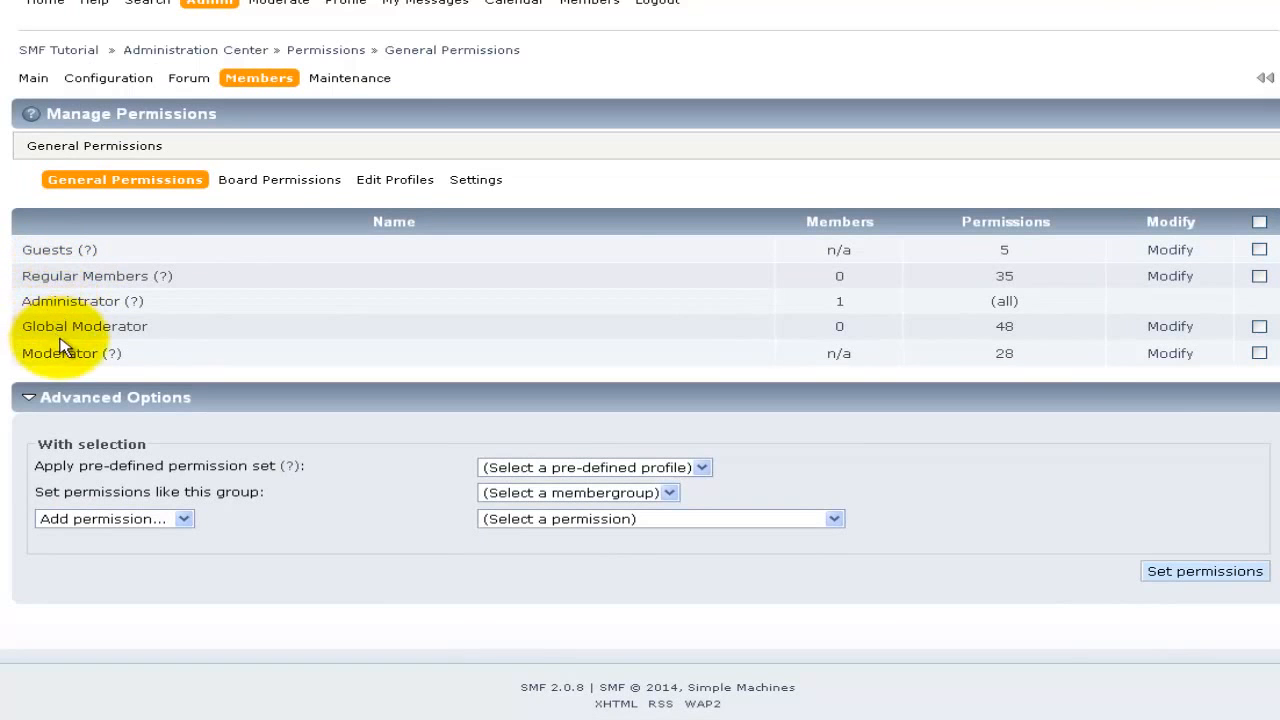
click(46, 286)
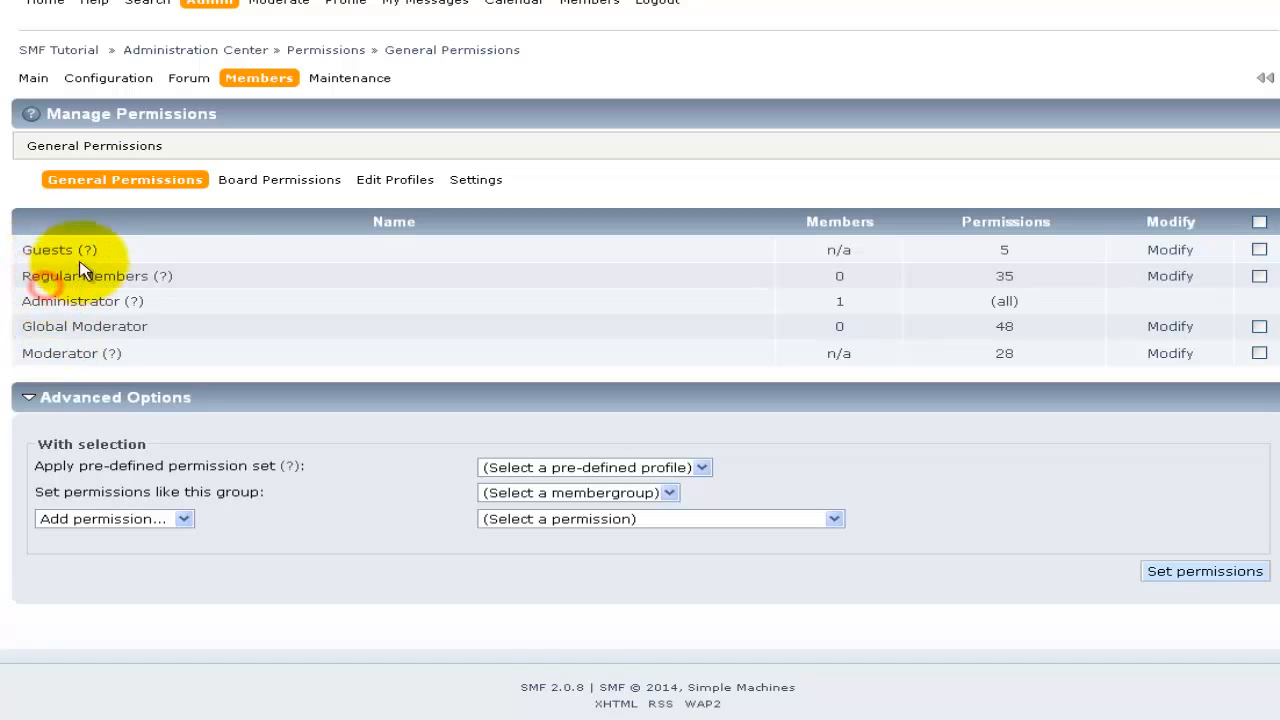
click(89, 258)
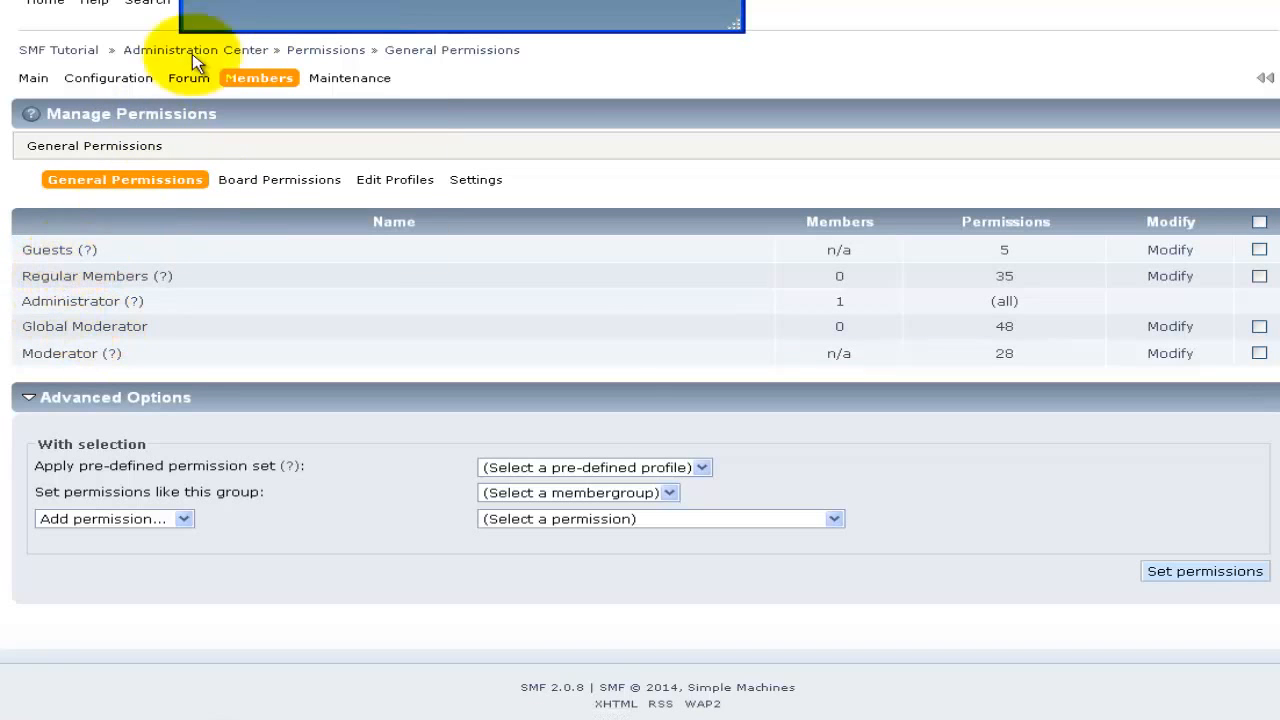
click(455, 3)
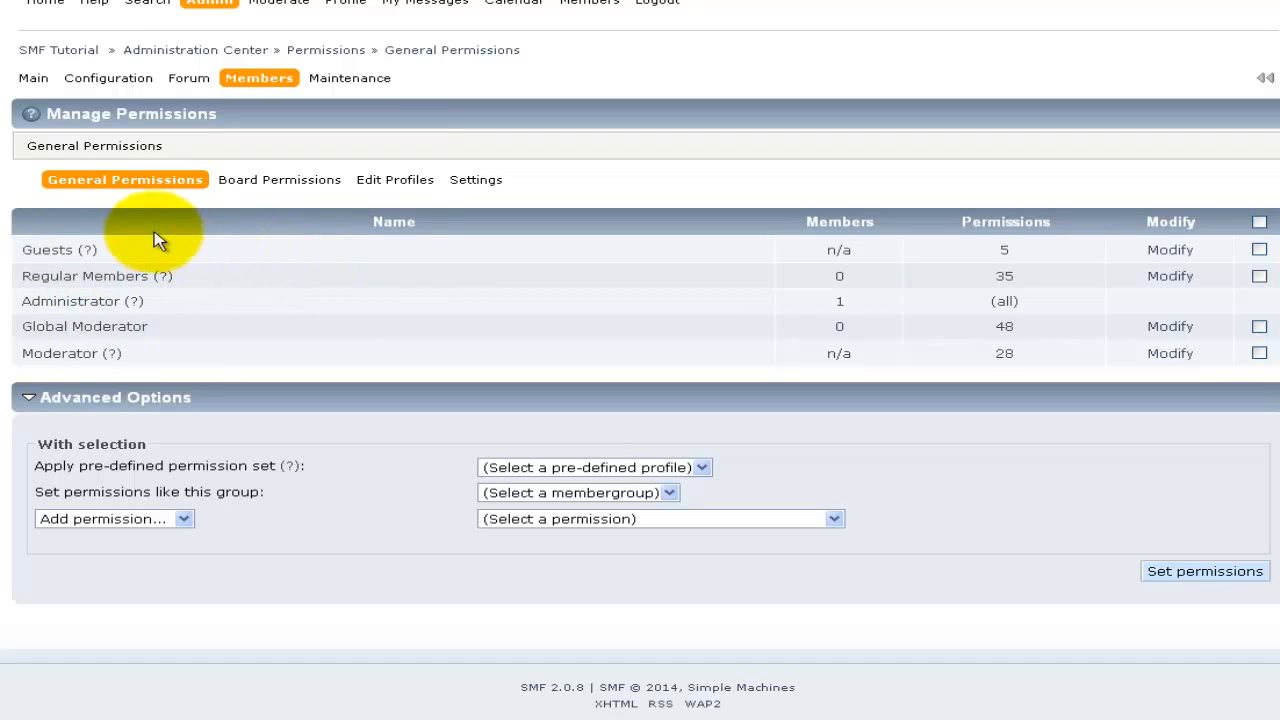
Review the board permissions, the permission profiles and the permission settings.
click(275, 186)
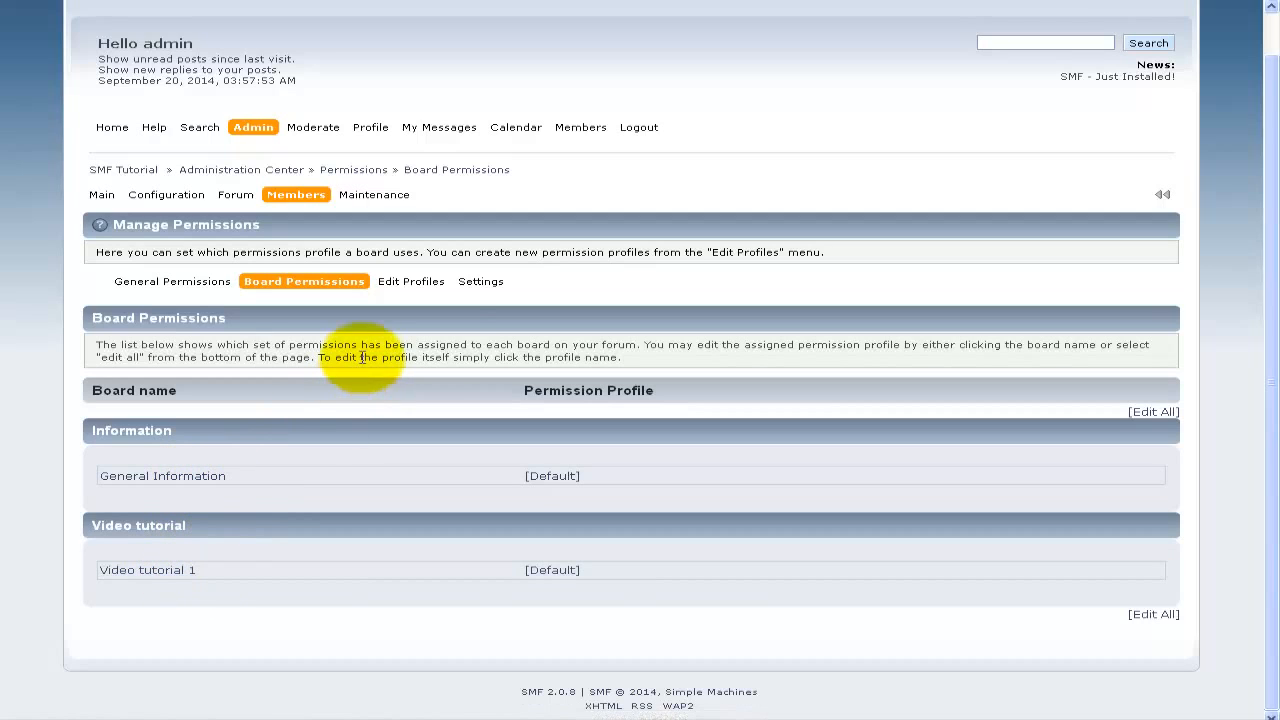
click(427, 292)
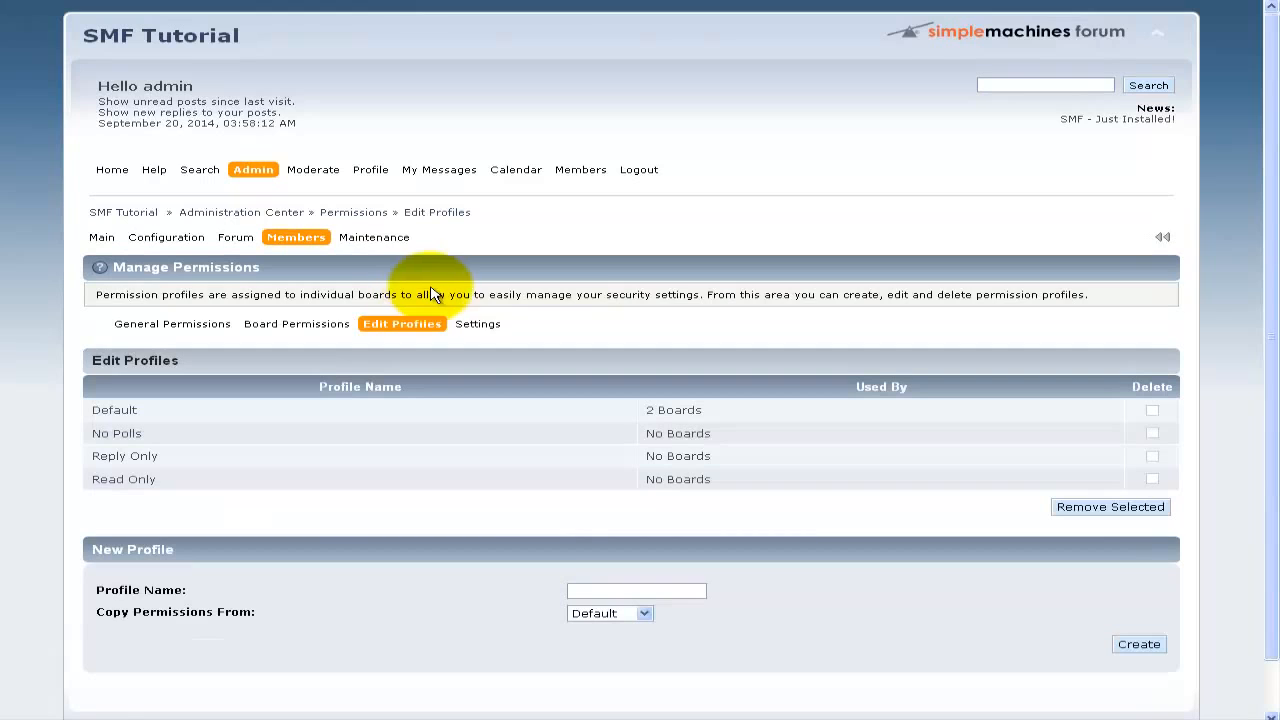
click(470, 325)
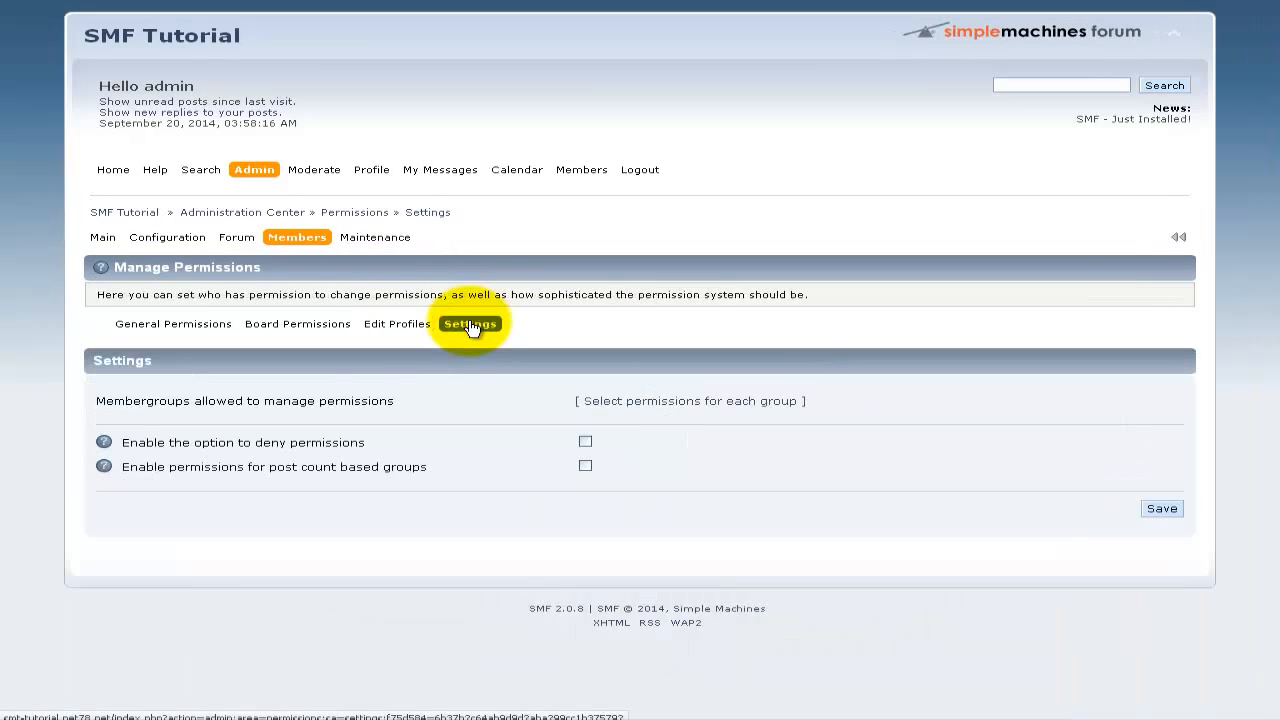
Open the general permissions of the Guests group and examine its basic forum functionality options and the help for viewing the calendar.
click(191, 336)
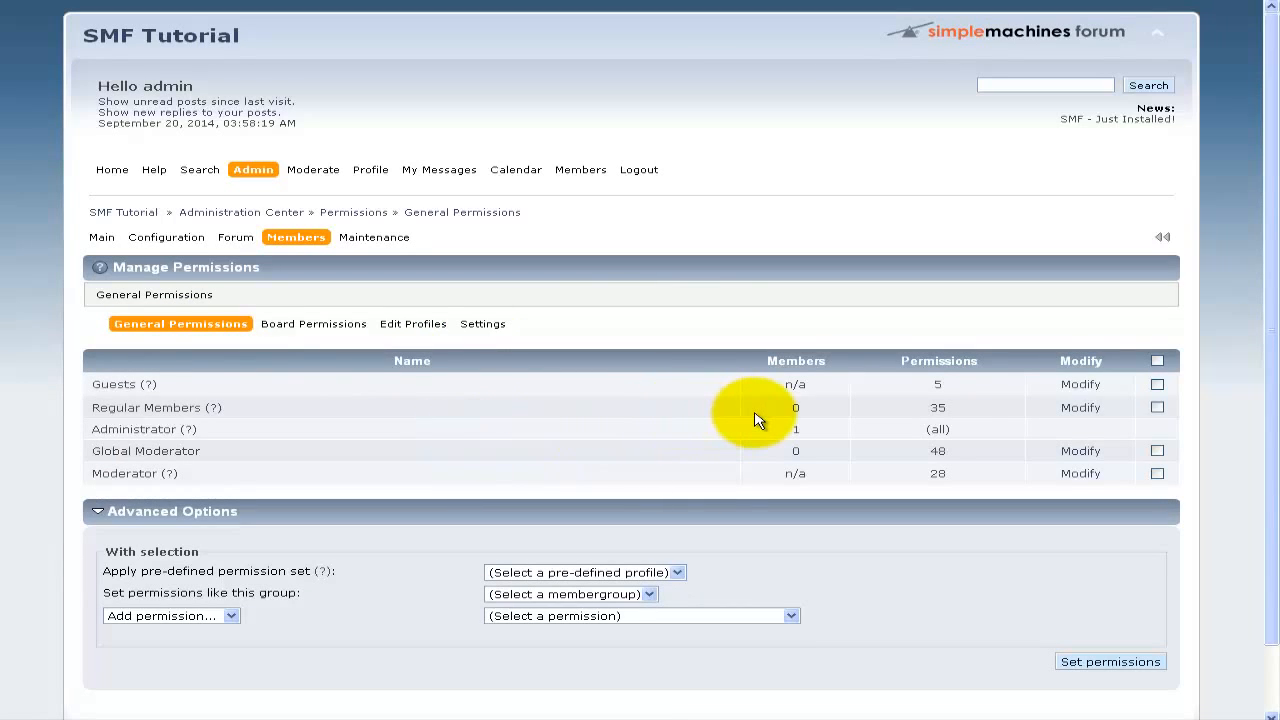
click(1081, 388)
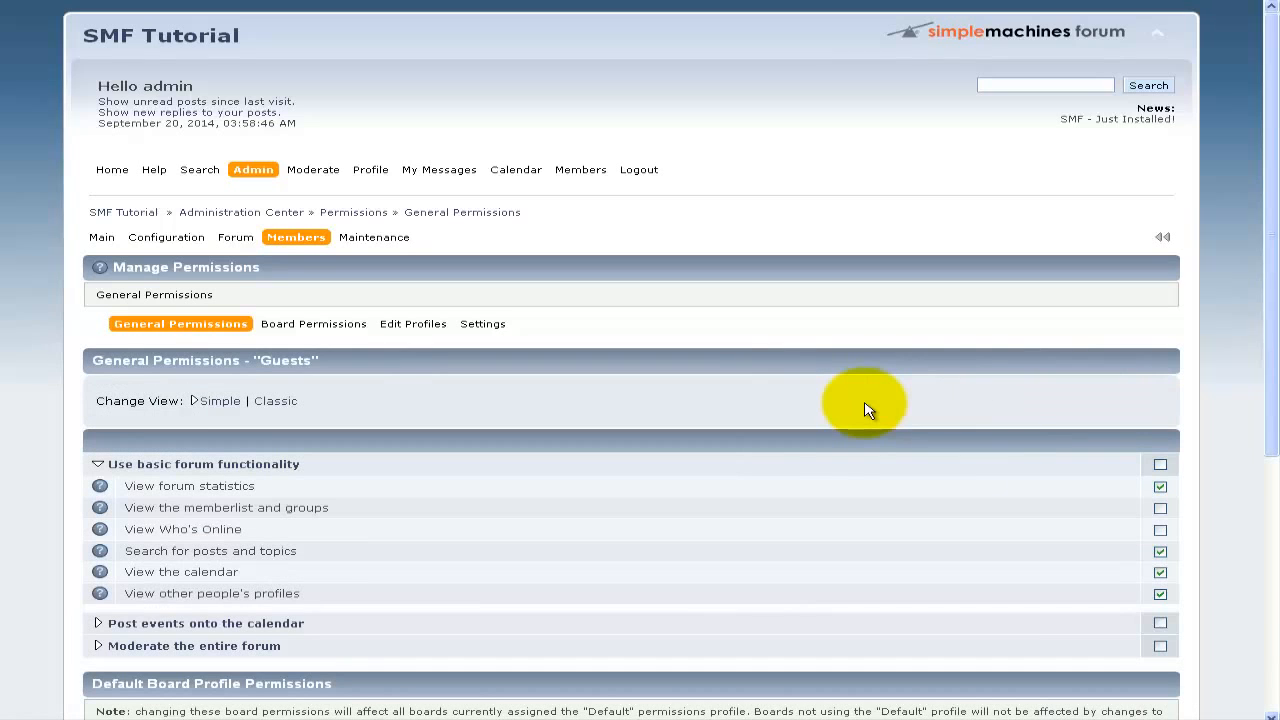
scroll(868, 410, down, 5)
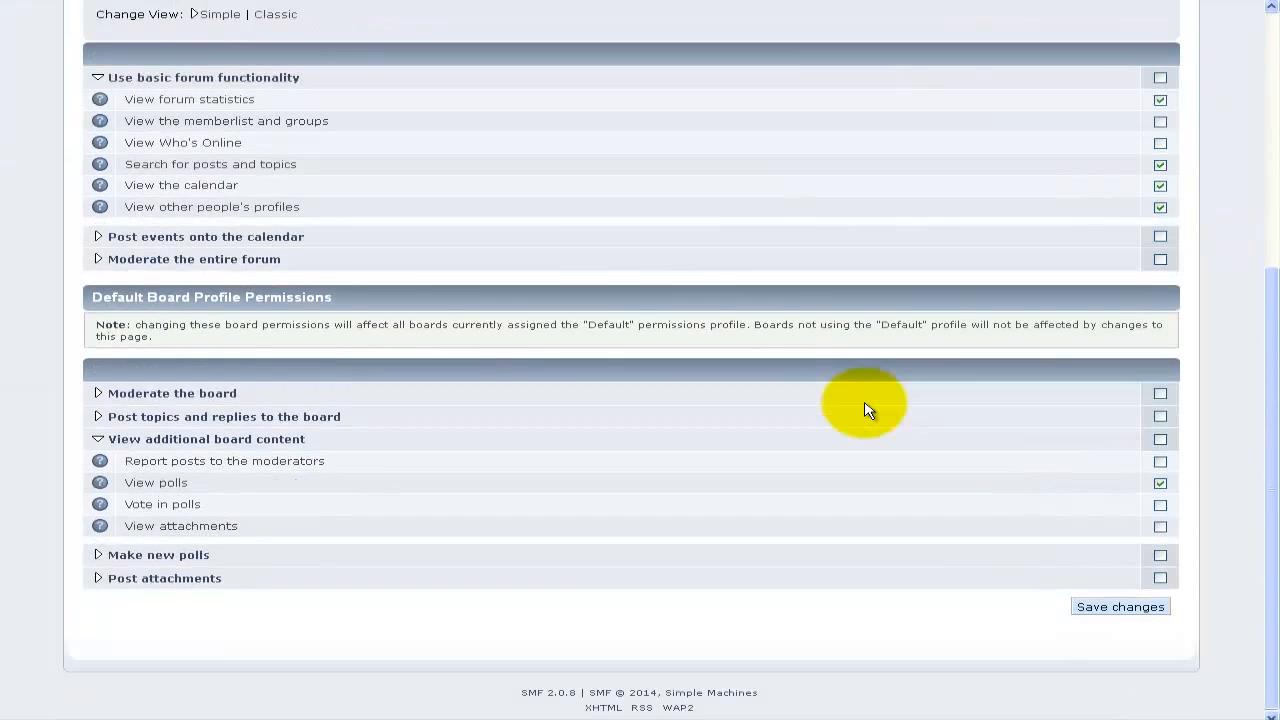
scroll(868, 410, up, 4)
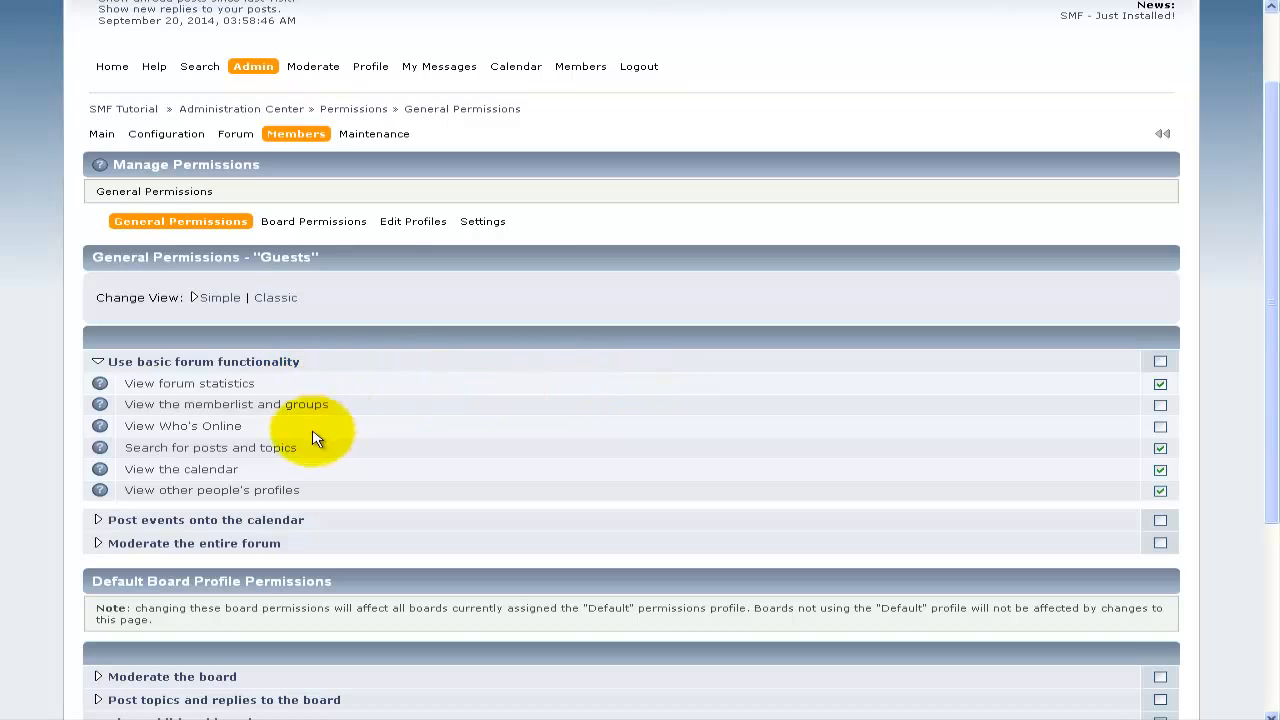
scroll(320, 437, down, 1)
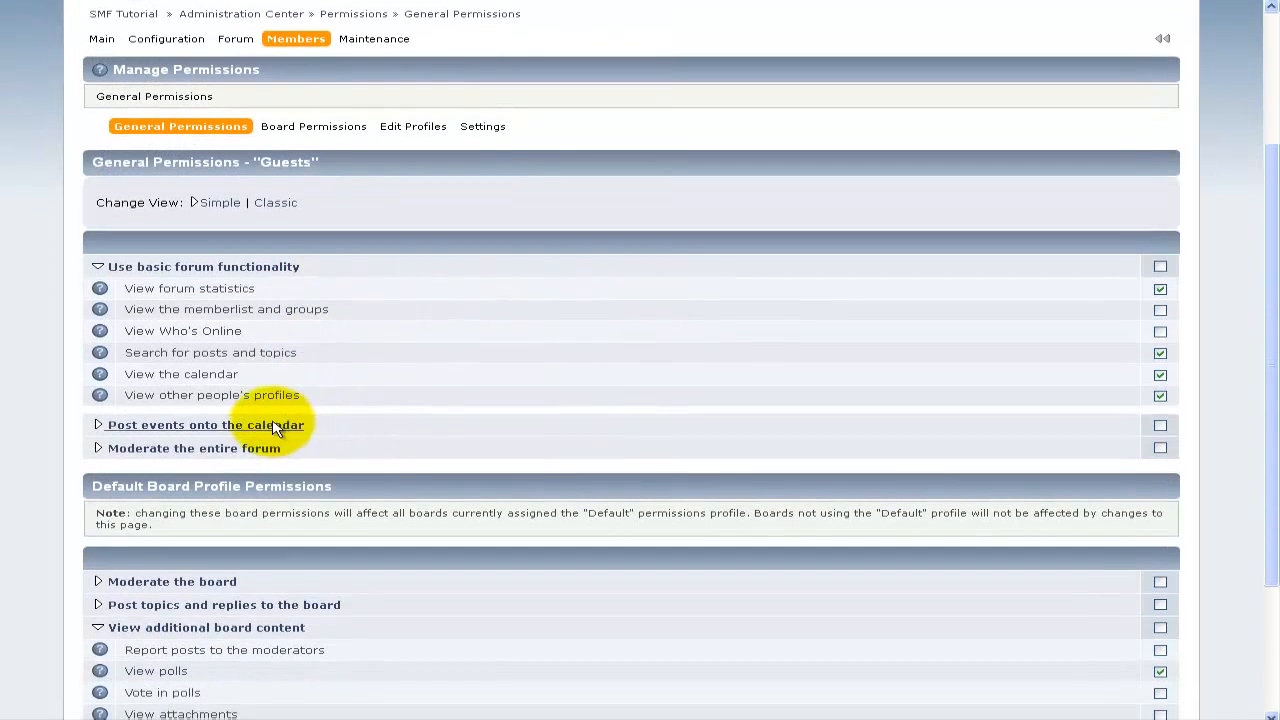
click(101, 376)
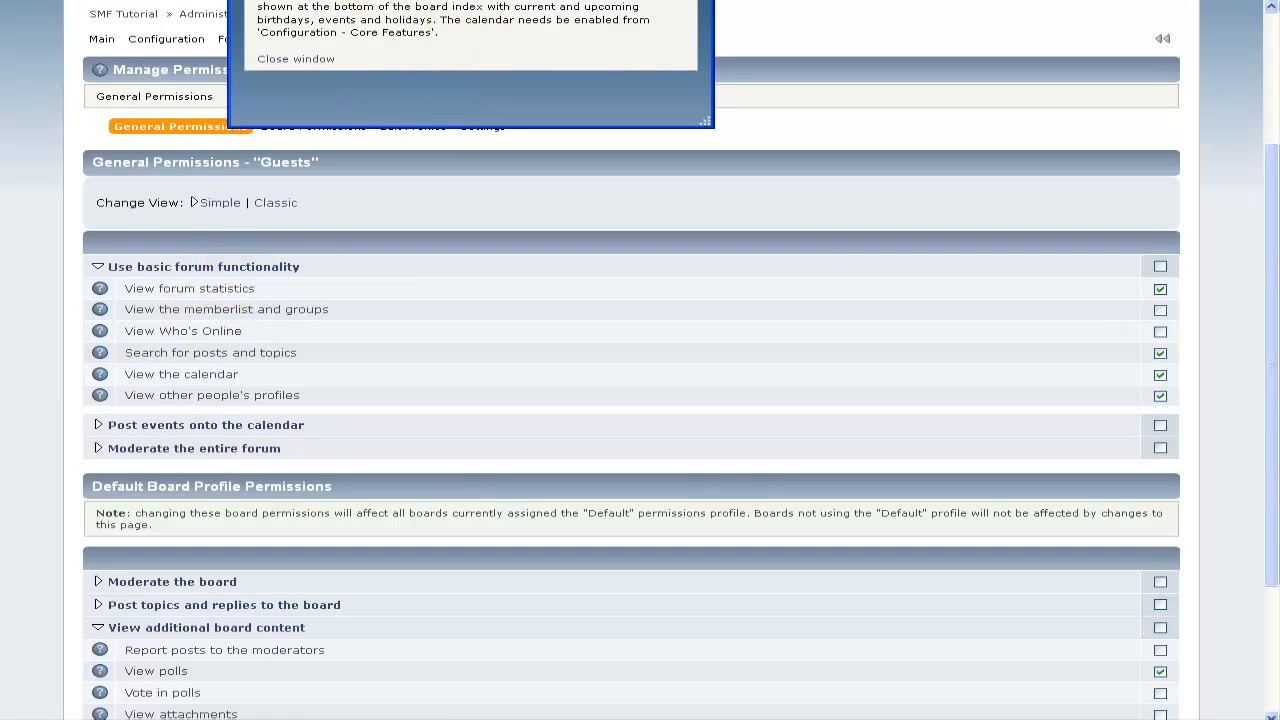
click(665, 2)
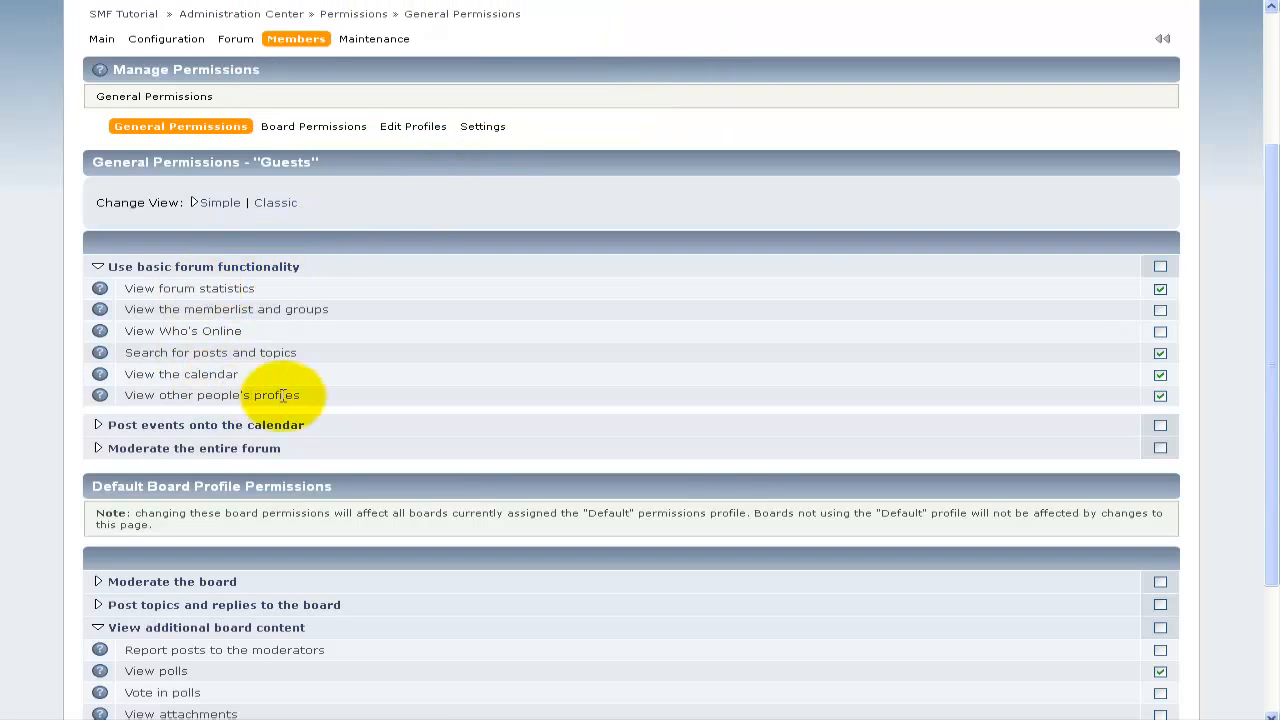
Expand the Guests permission groups for posting calendar events and moderating the entire forum.
click(178, 425)
scroll(170, 400, down, 2)
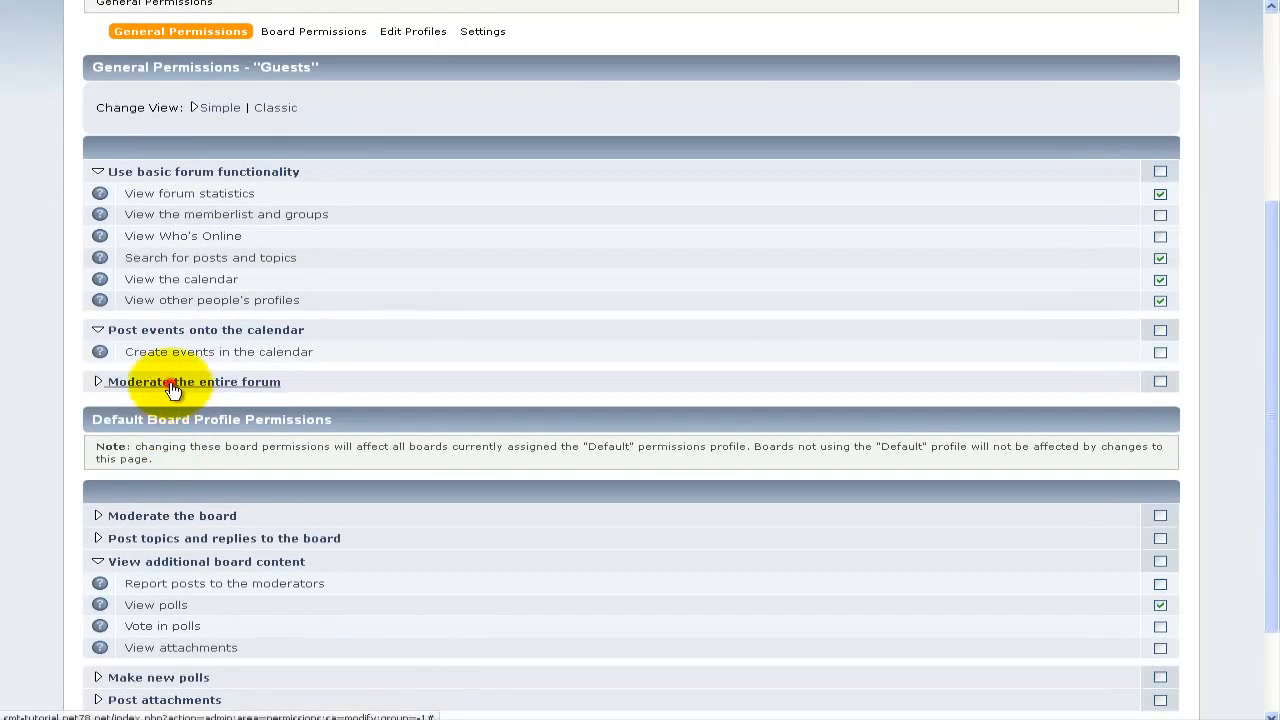
click(158, 382)
scroll(220, 410, down, 3)
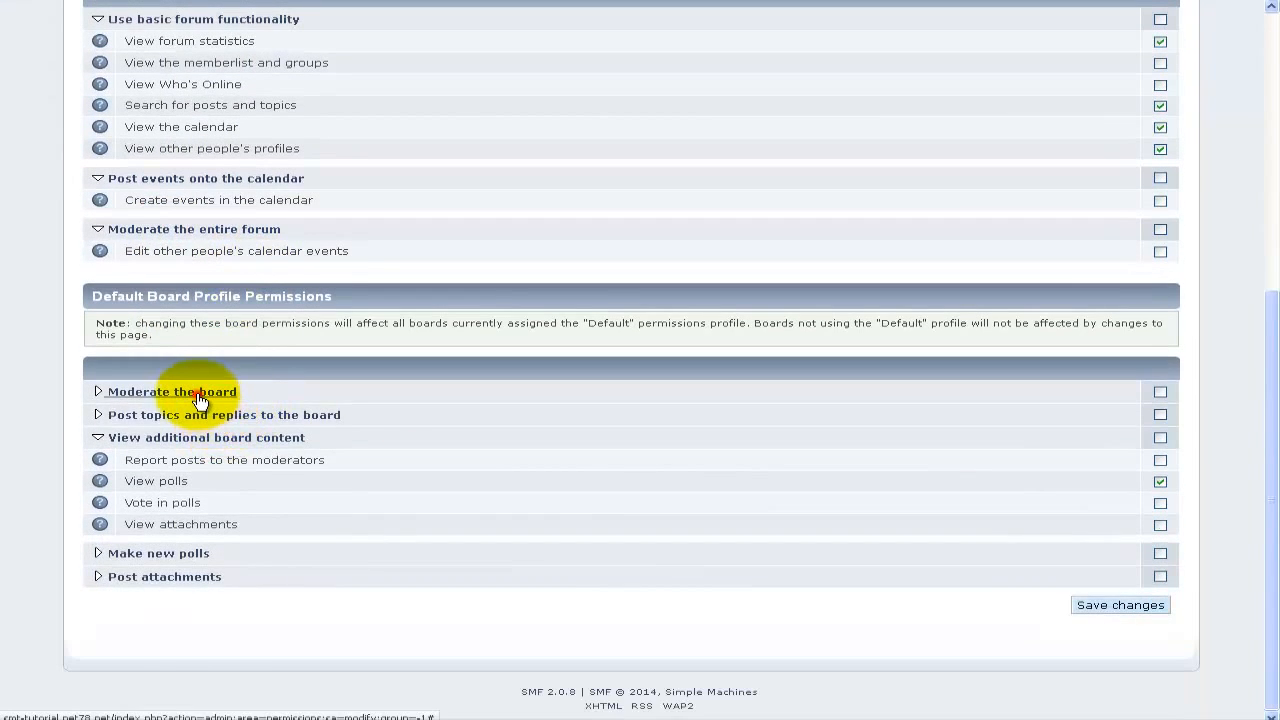
Review the Guests default board permissions for moderating the board and posting topics and replies, and save the group's permissions.
click(218, 392)
scroll(237, 466, down, 1)
scroll(237, 466, down, 5)
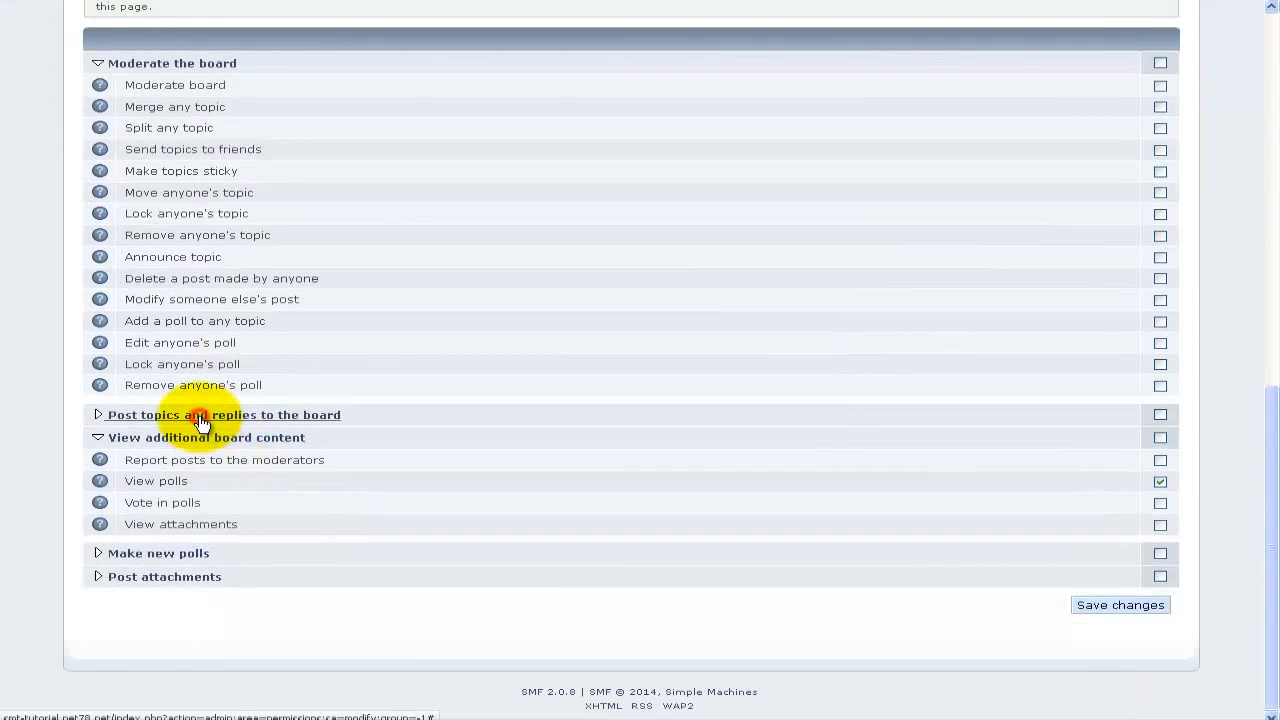
click(220, 414)
click(220, 488)
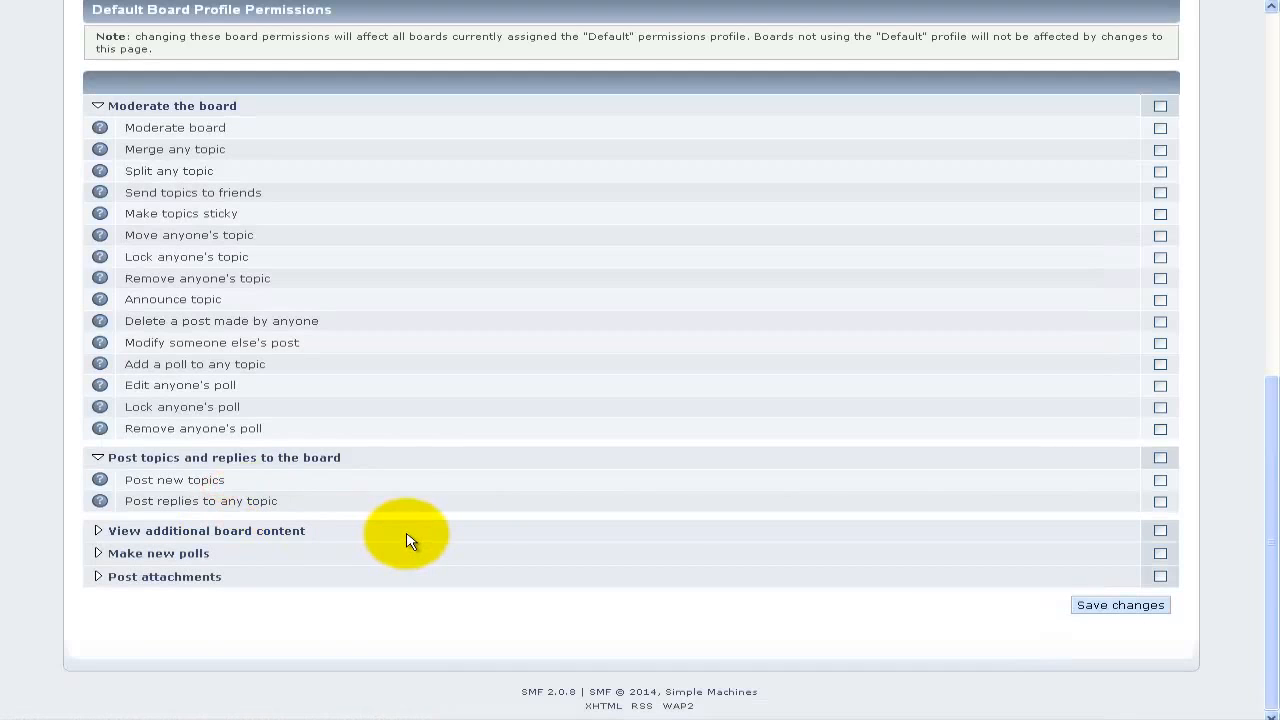
scroll(407, 537, up, 6)
scroll(409, 531, down, 6)
click(1106, 608)
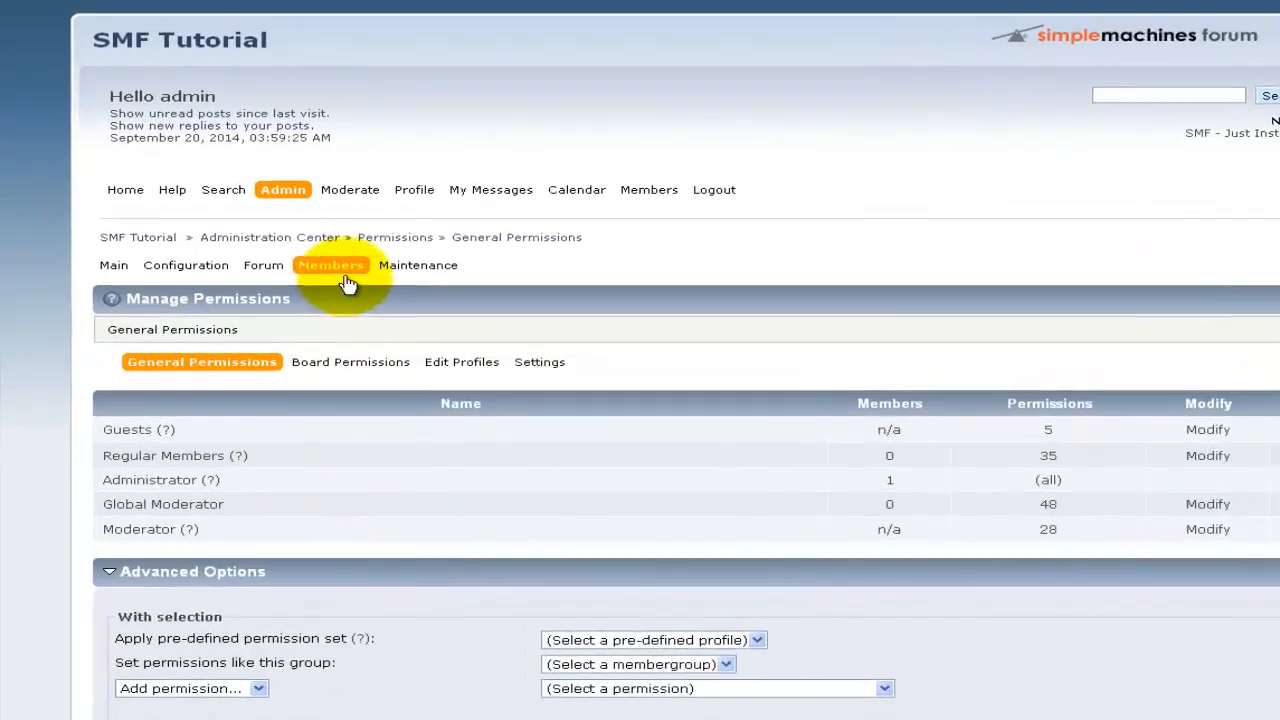
Open the membergroup list and examine the regular groups and the required posts of the post count based groups.
mouse_move(296, 237)
mouse_move(321, 297)
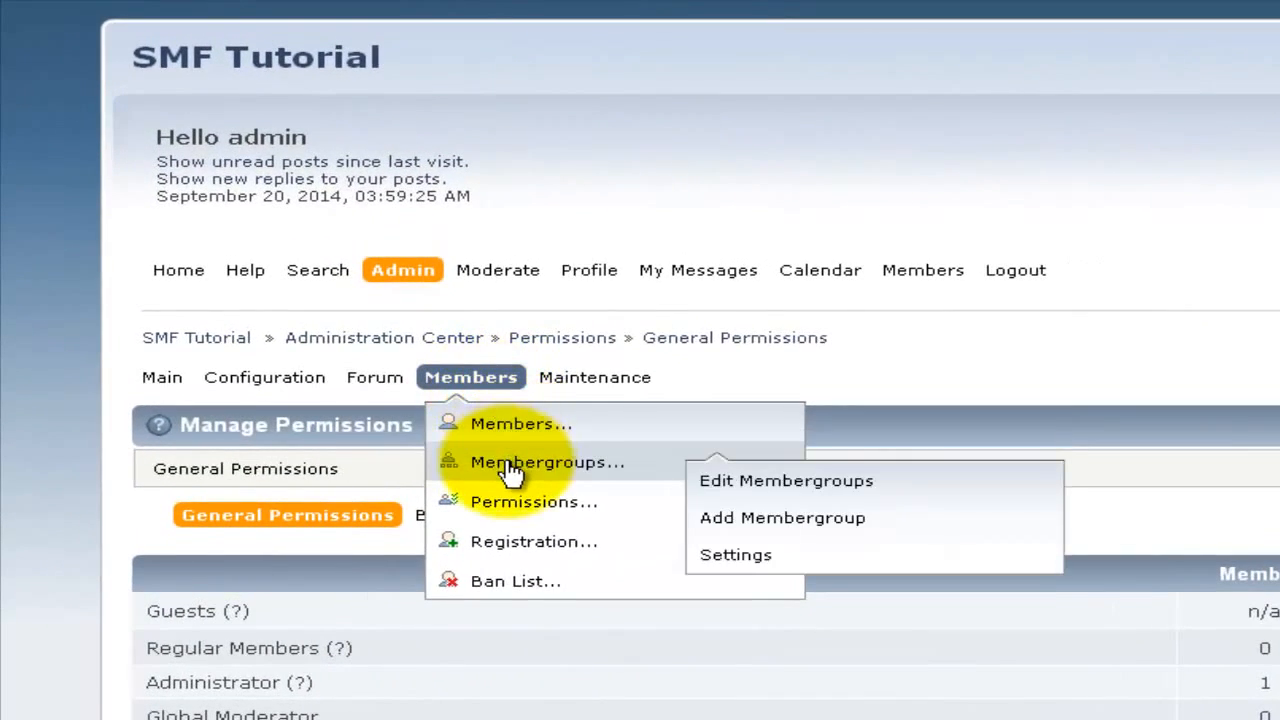
click(623, 468)
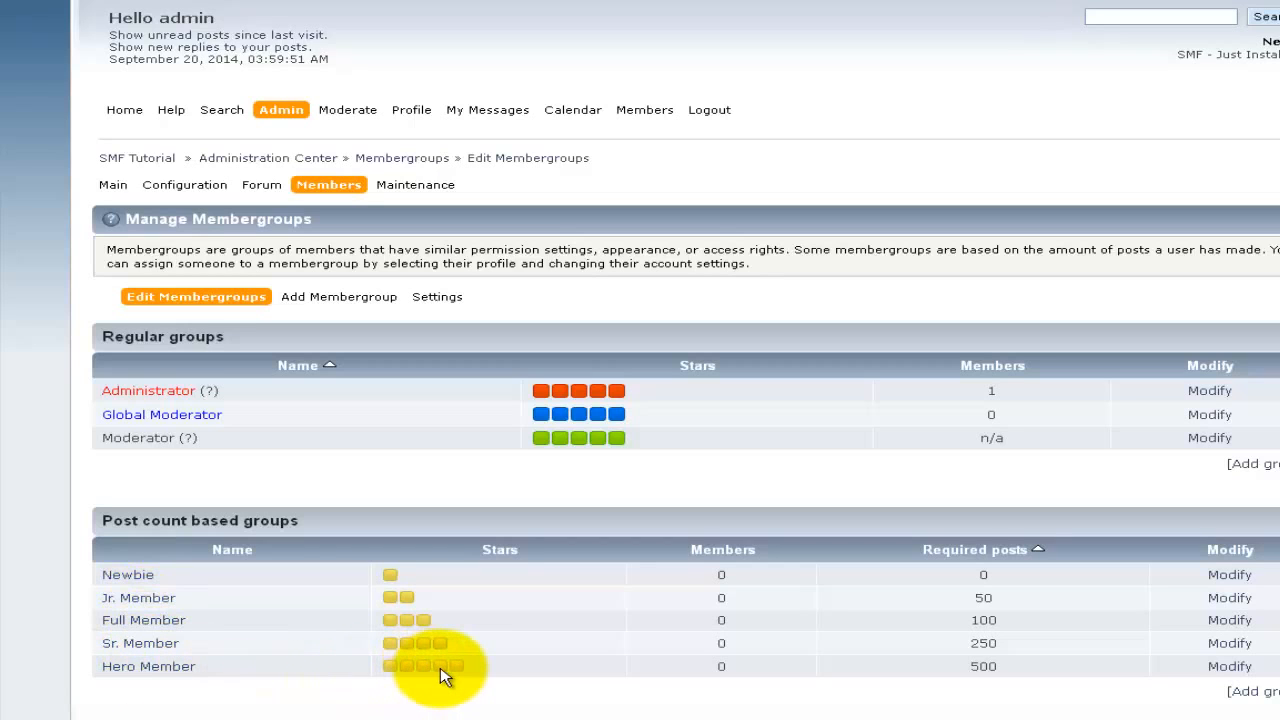
double_click(985, 667)
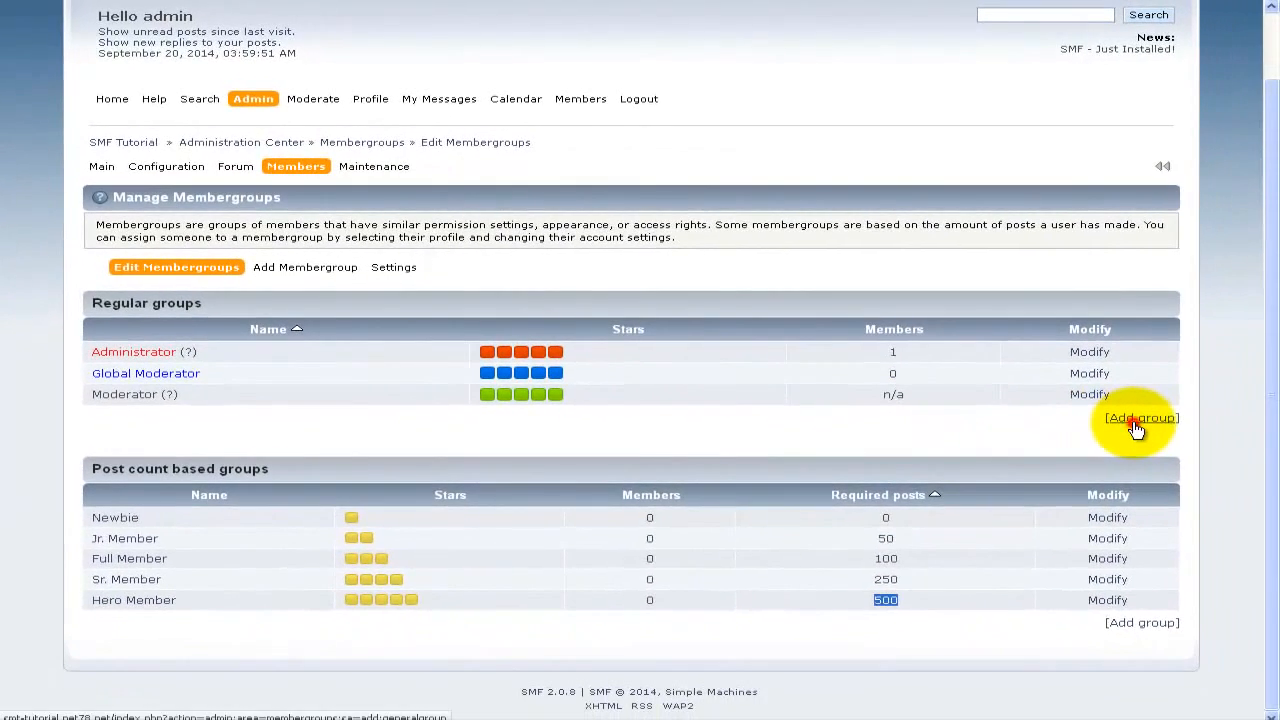
Start a new regular membergroup named Junior Member with its permissions based off of Global Moderator.
click(1135, 428)
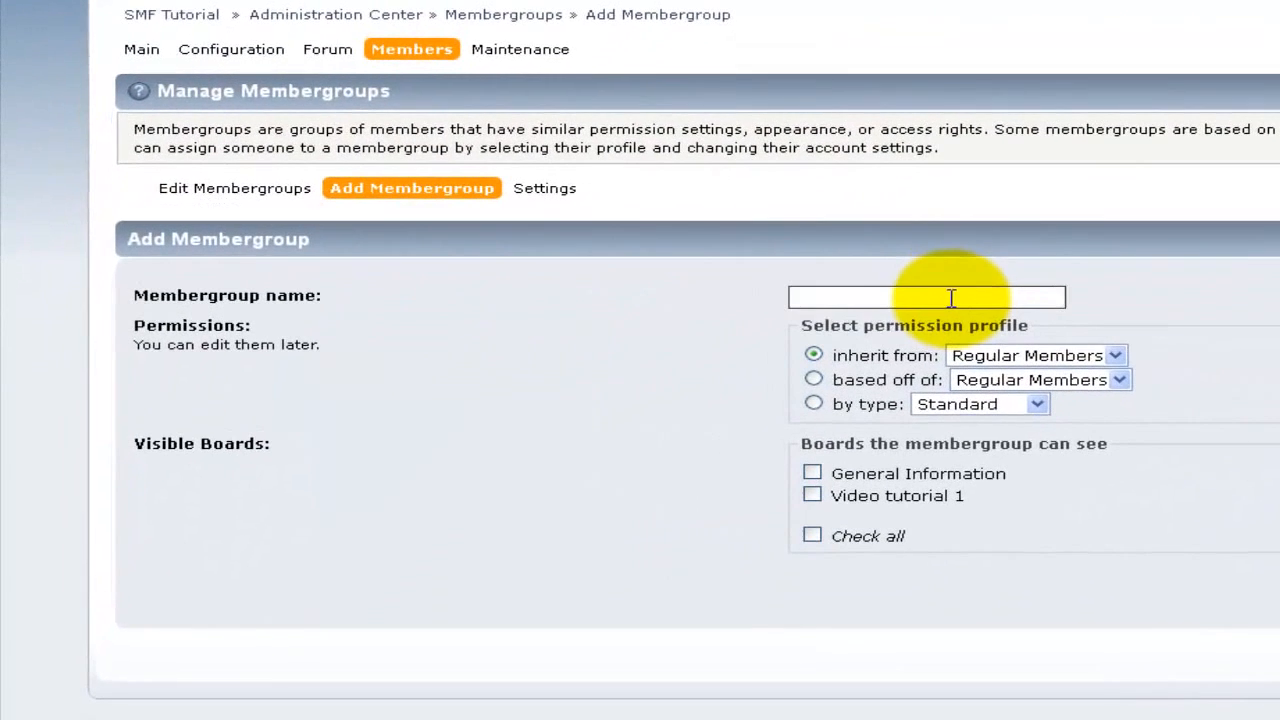
click(684, 415)
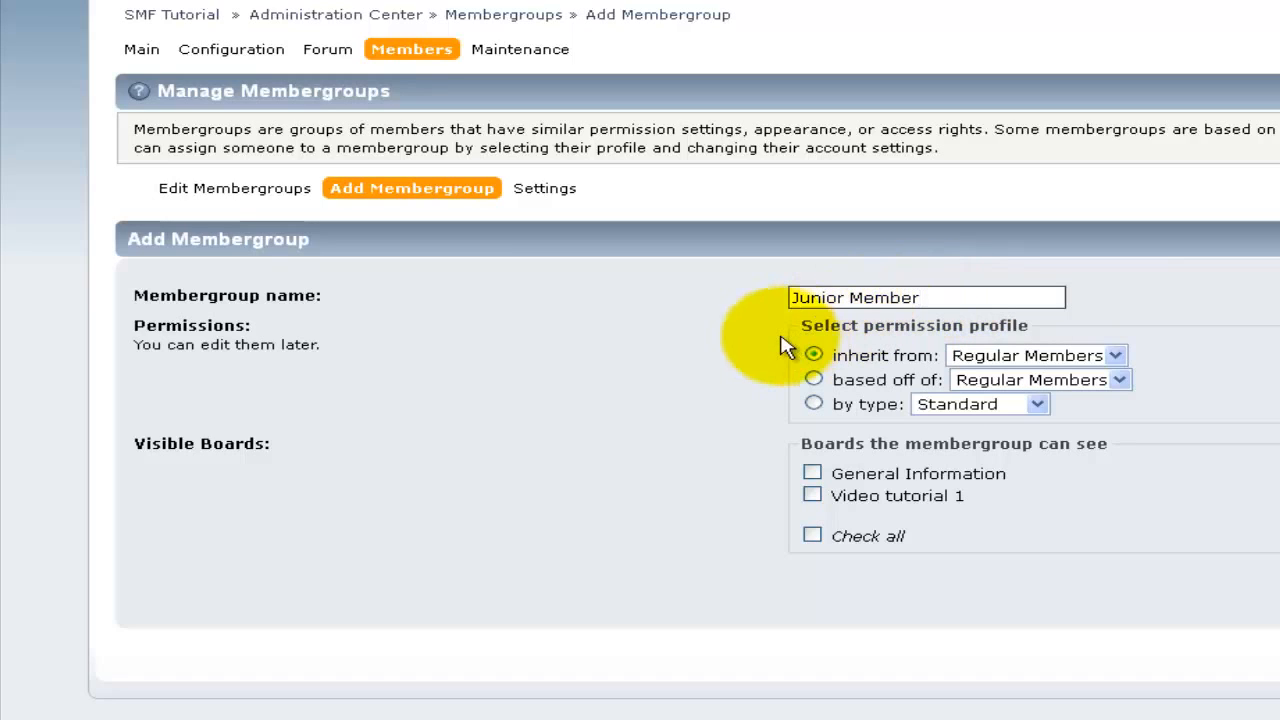
click(813, 381)
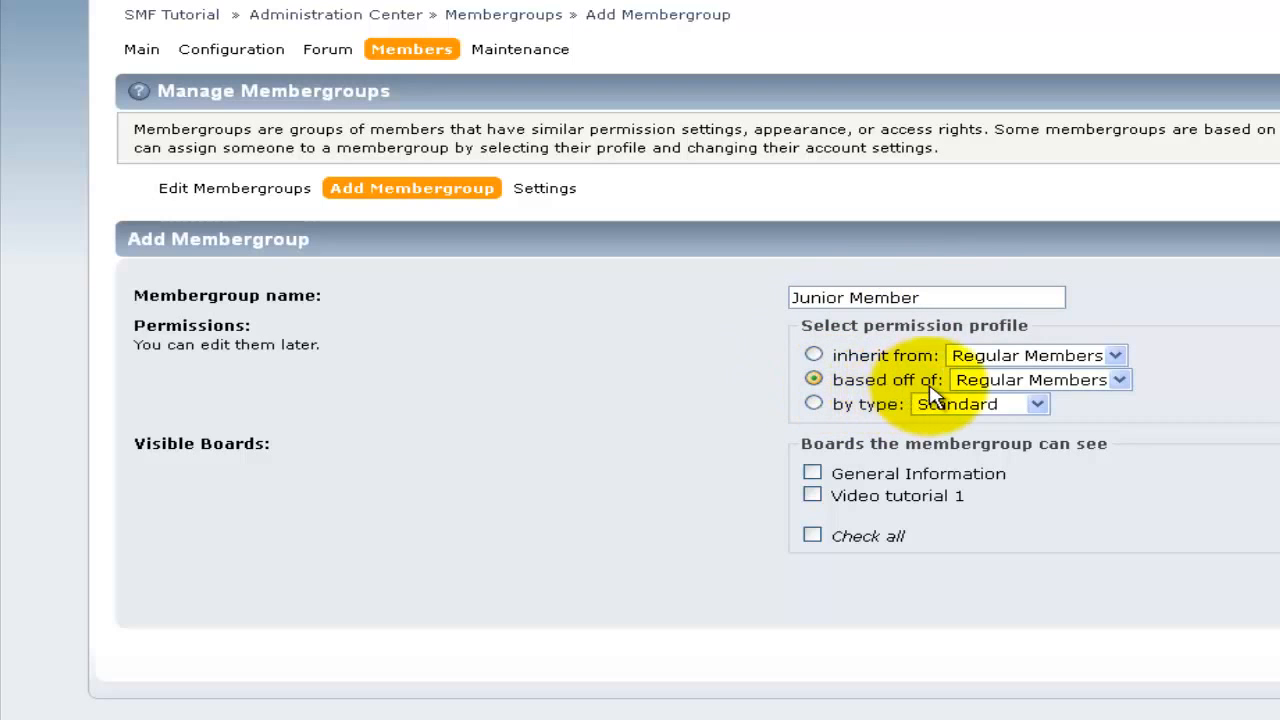
click(995, 381)
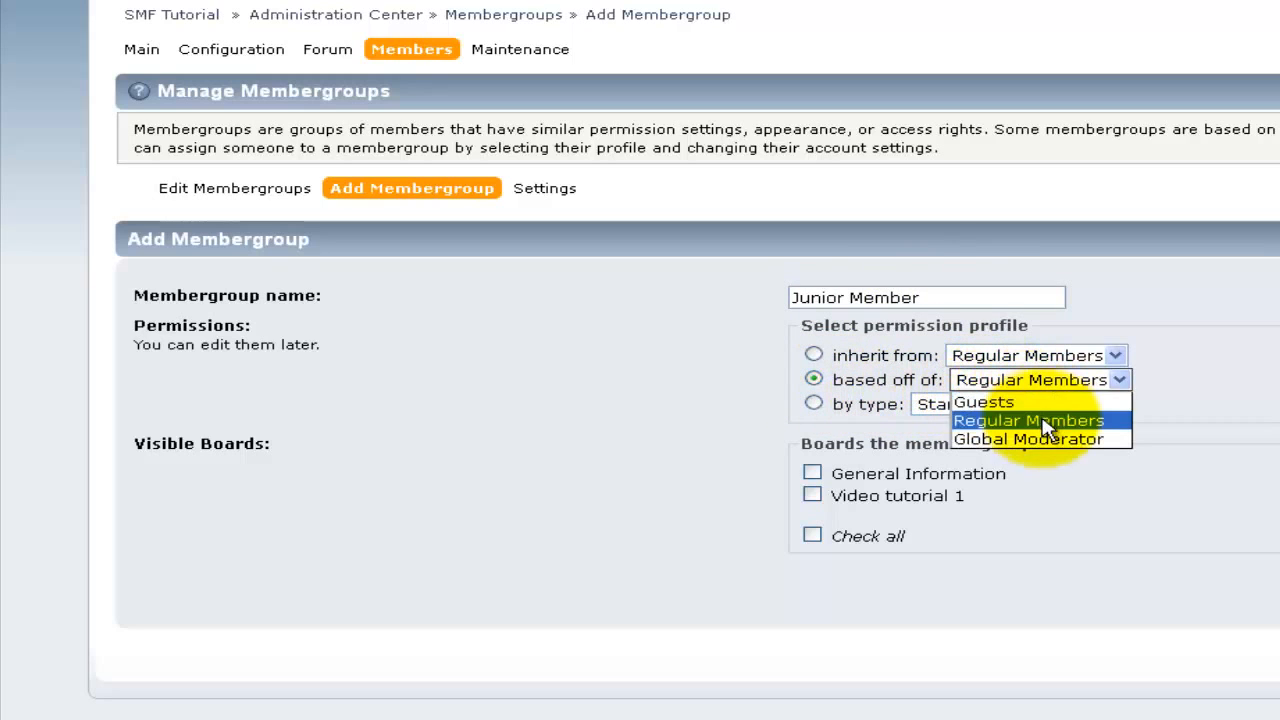
click(1018, 439)
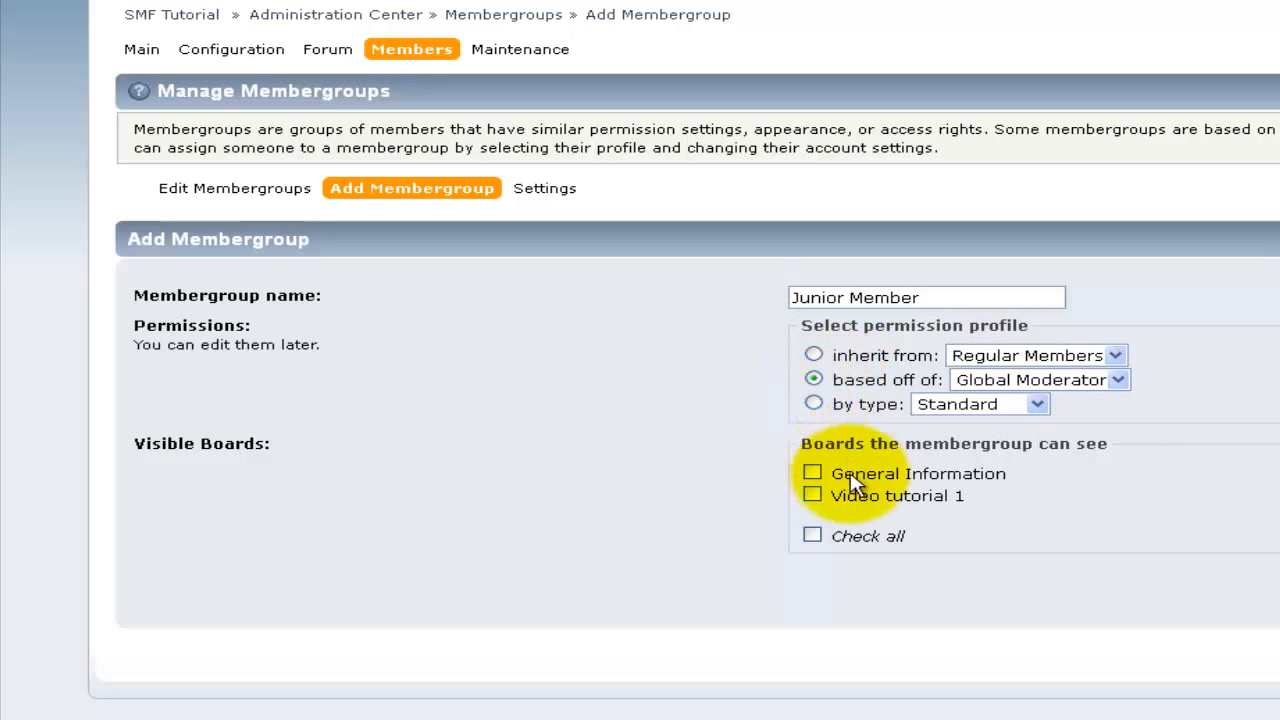
Let the new membergroup see all boards, General Information and Video tutorial 1, and add the group.
click(812, 536)
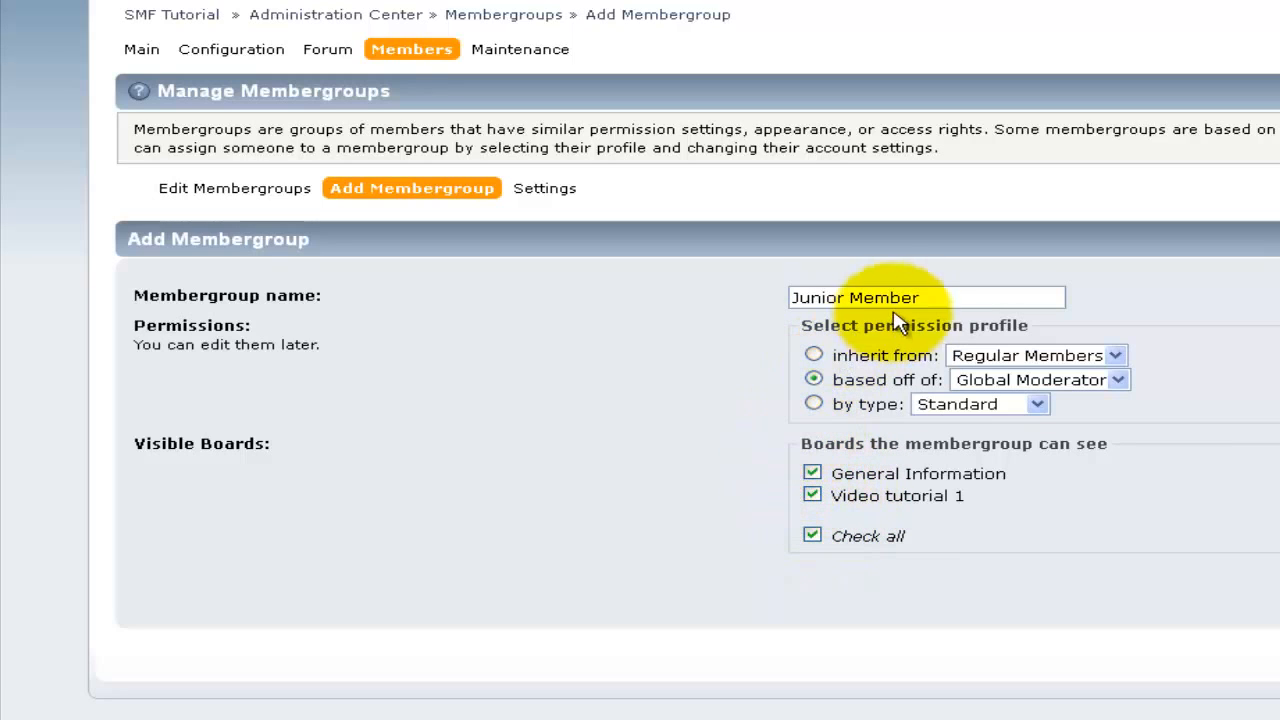
click(814, 497)
click(812, 475)
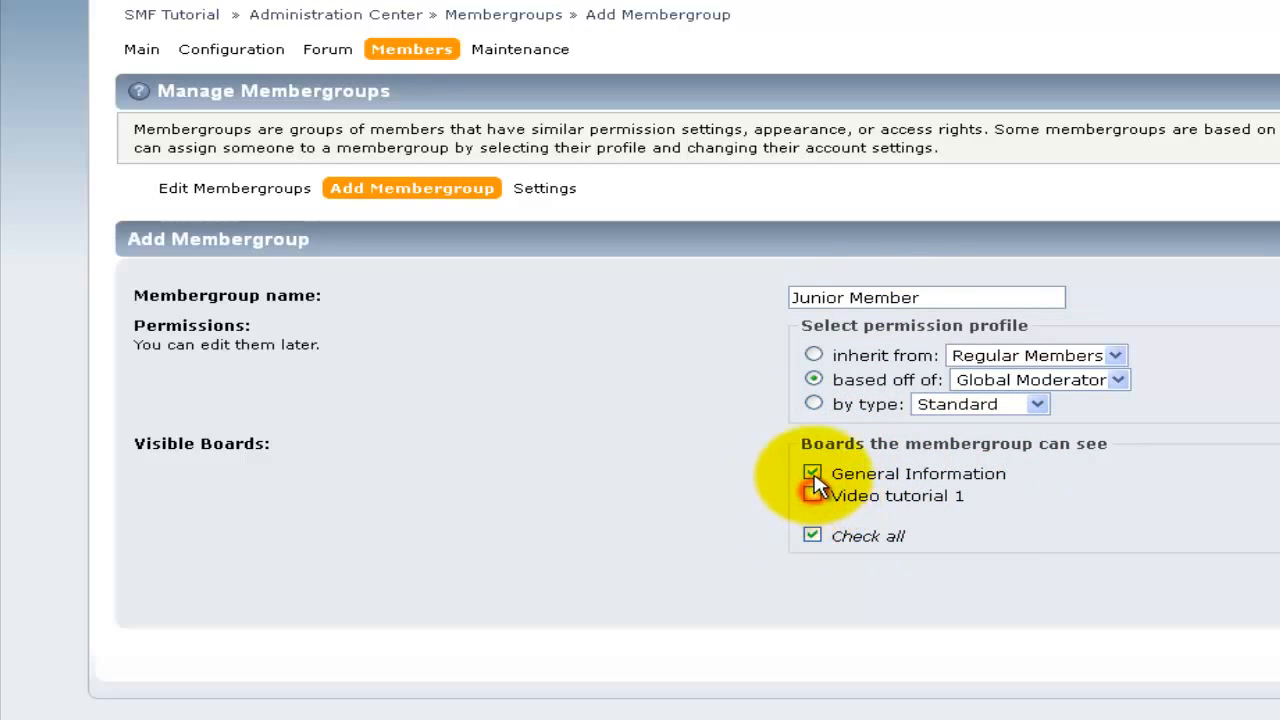
click(813, 536)
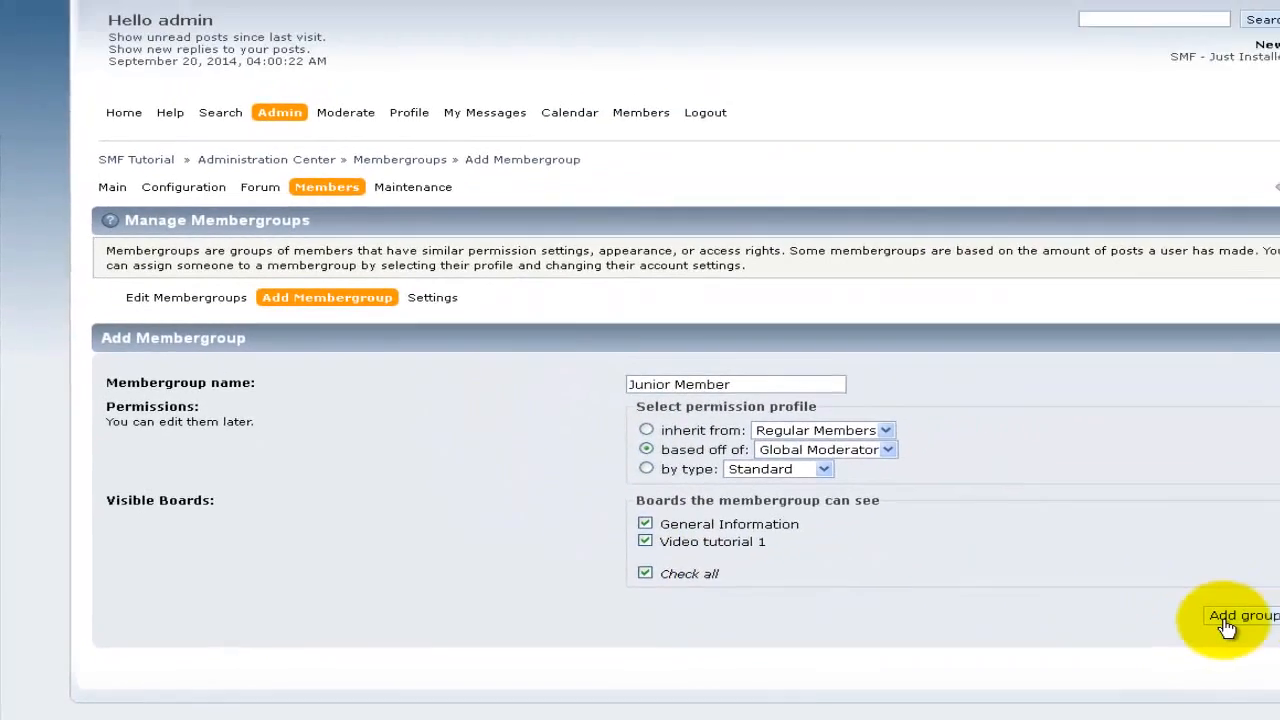
click(1243, 614)
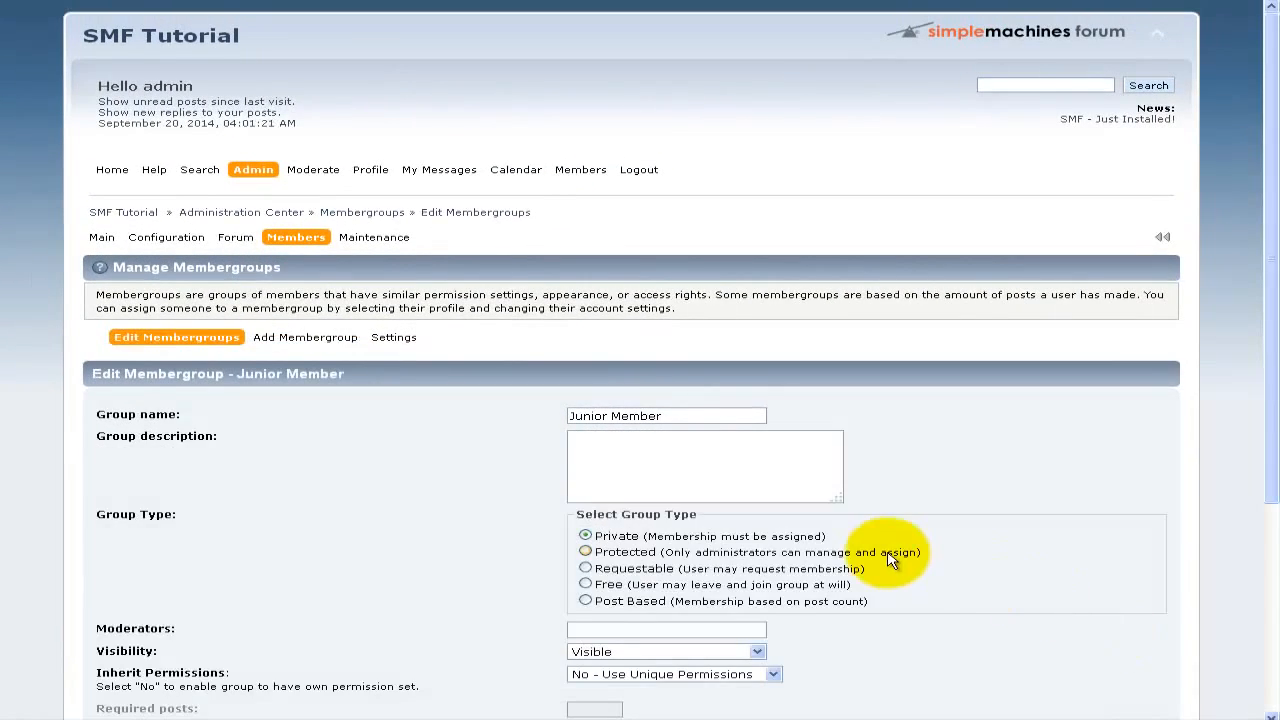
Enter the group description "Junior member membergroup" and set the group type to Protected.
scroll(888, 550, down, 3)
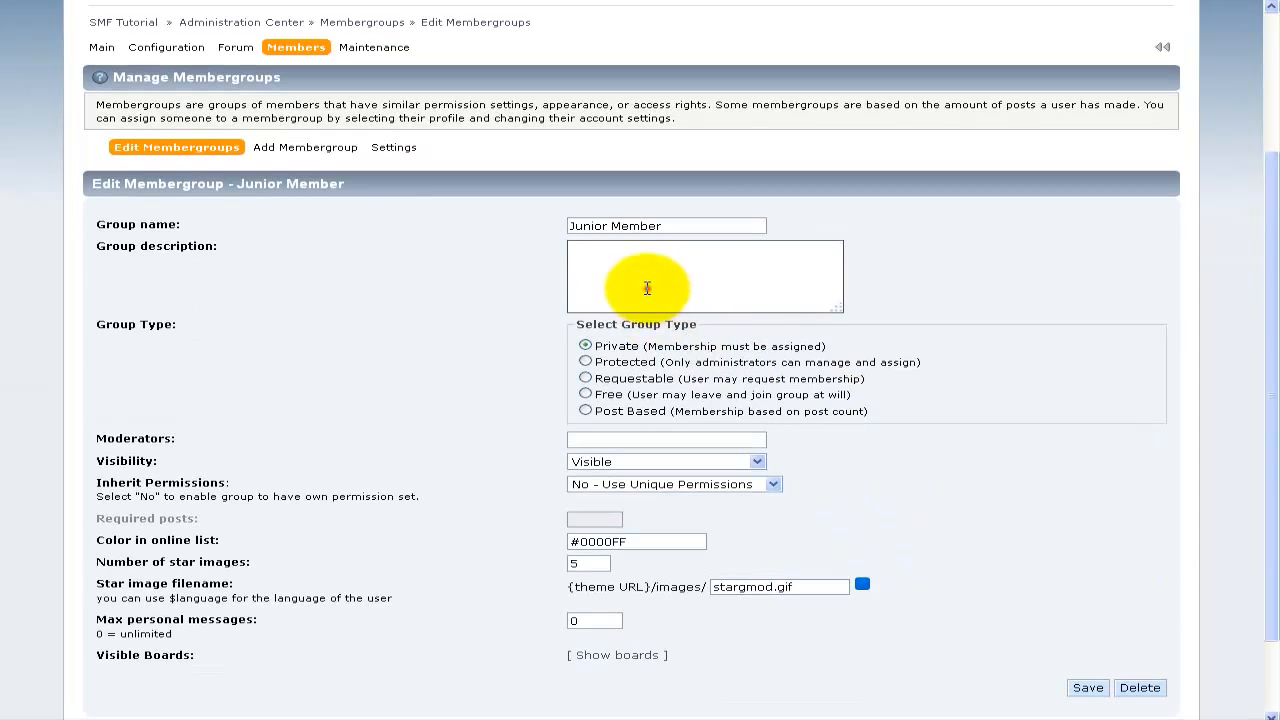
click(650, 289)
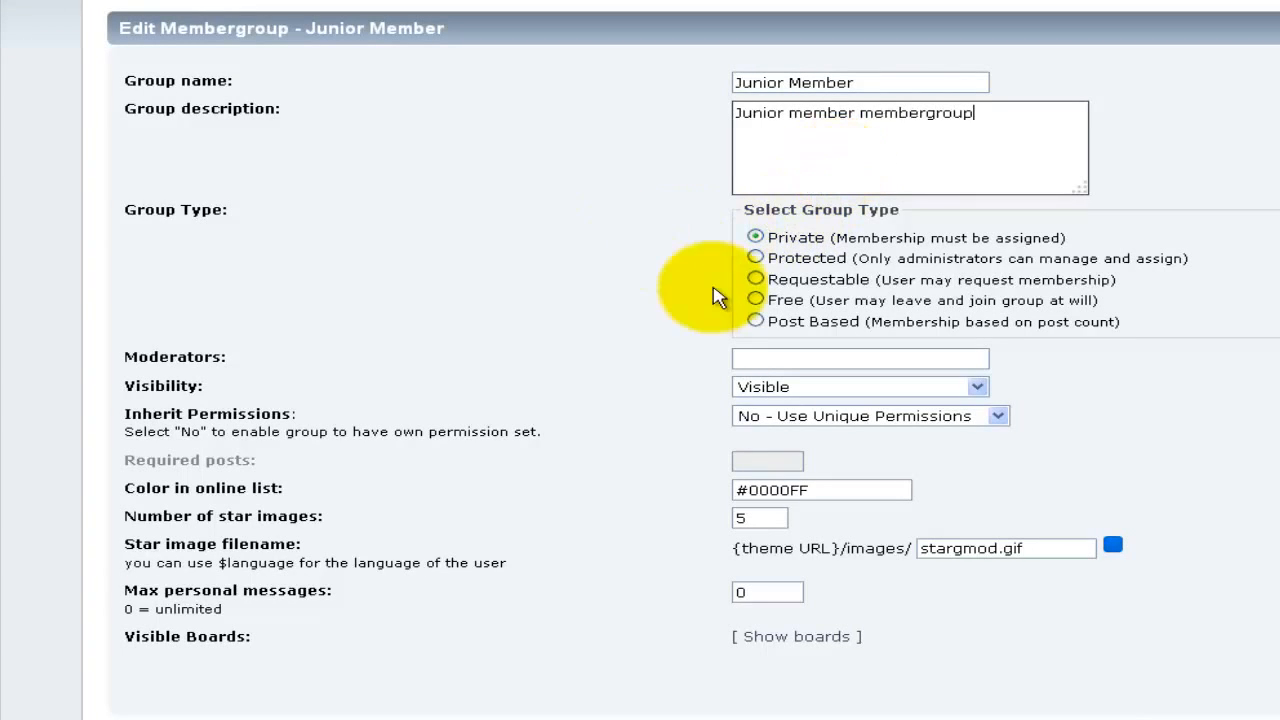
click(755, 258)
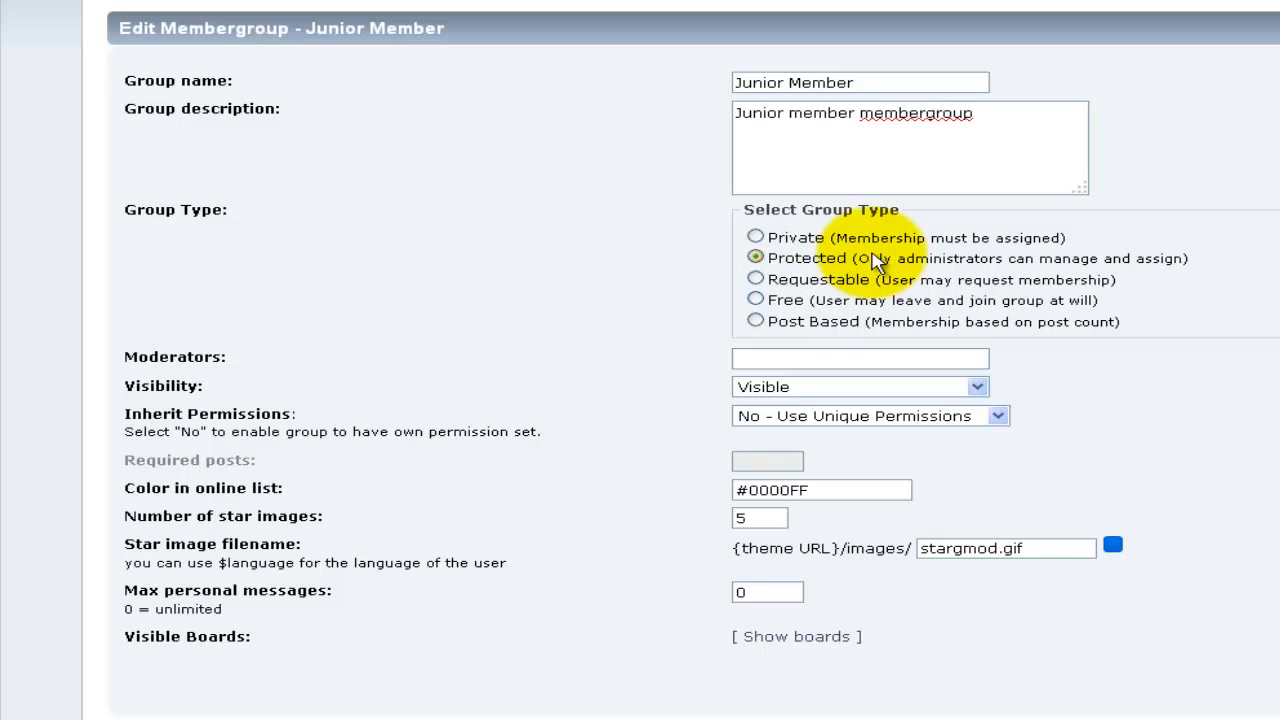
Assign admin as the moderator of the Junior Member group and keep the group's visibility as Visible.
scroll(640, 320, down, 2)
click(767, 240)
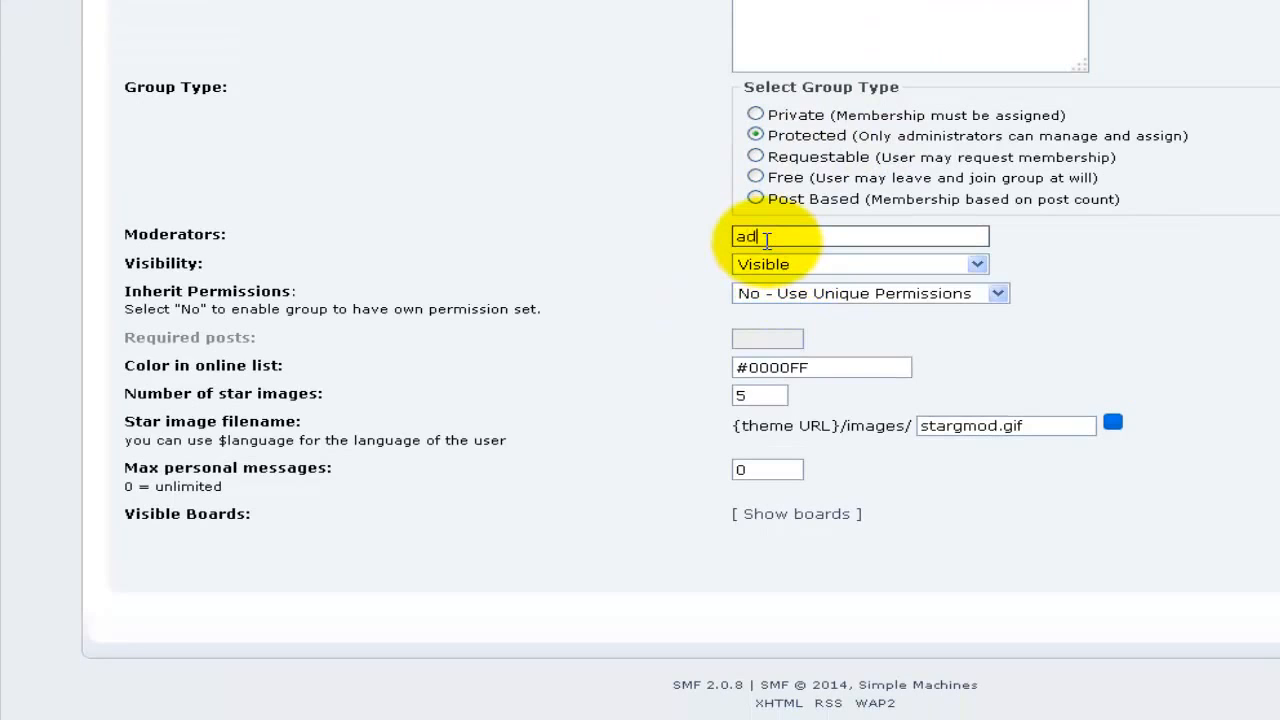
text(admi)
click(758, 257)
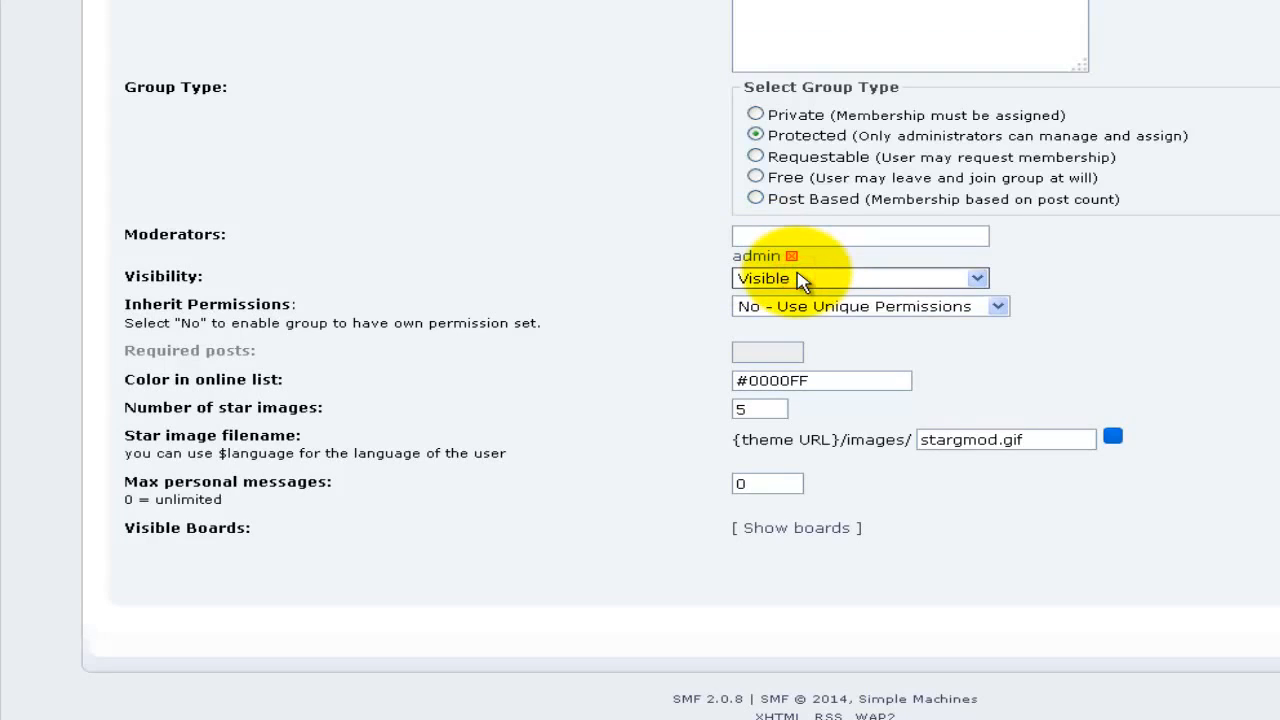
click(800, 279)
click(800, 279)
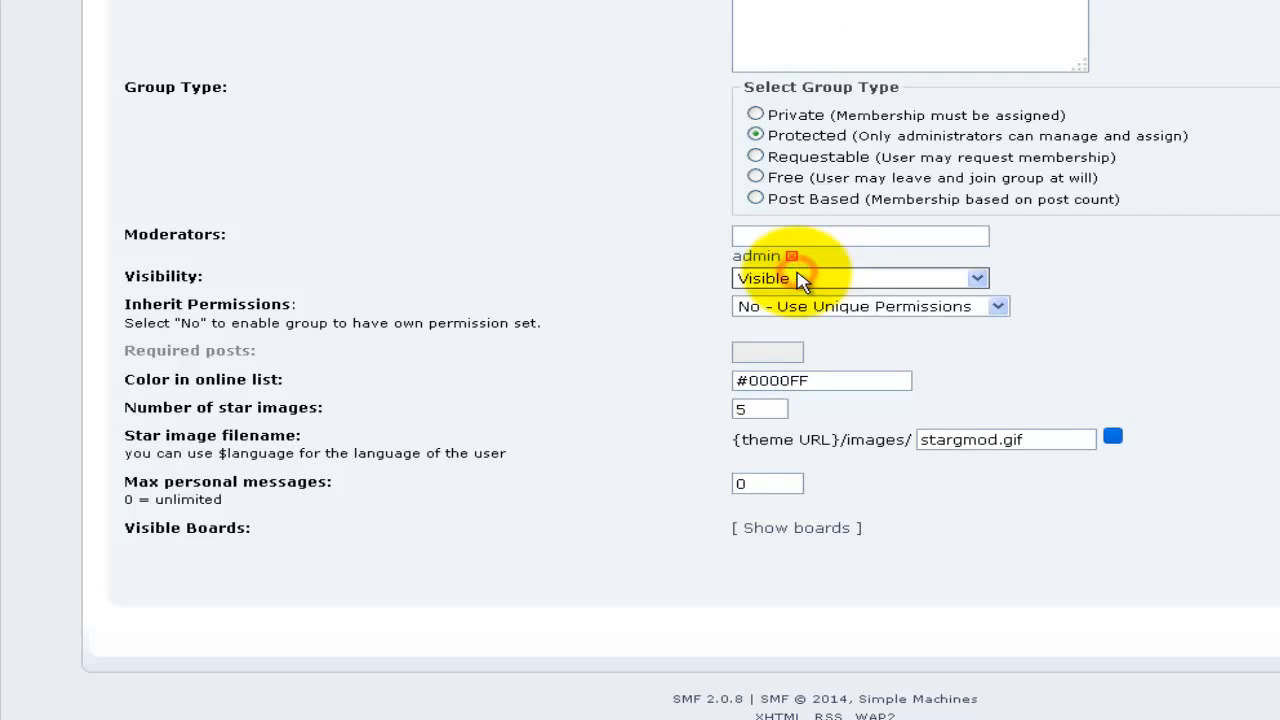
Keep #0000FF as the group's color in the online list and set the number of star images to 1.
click(768, 378)
scroll(780, 370, down, 1)
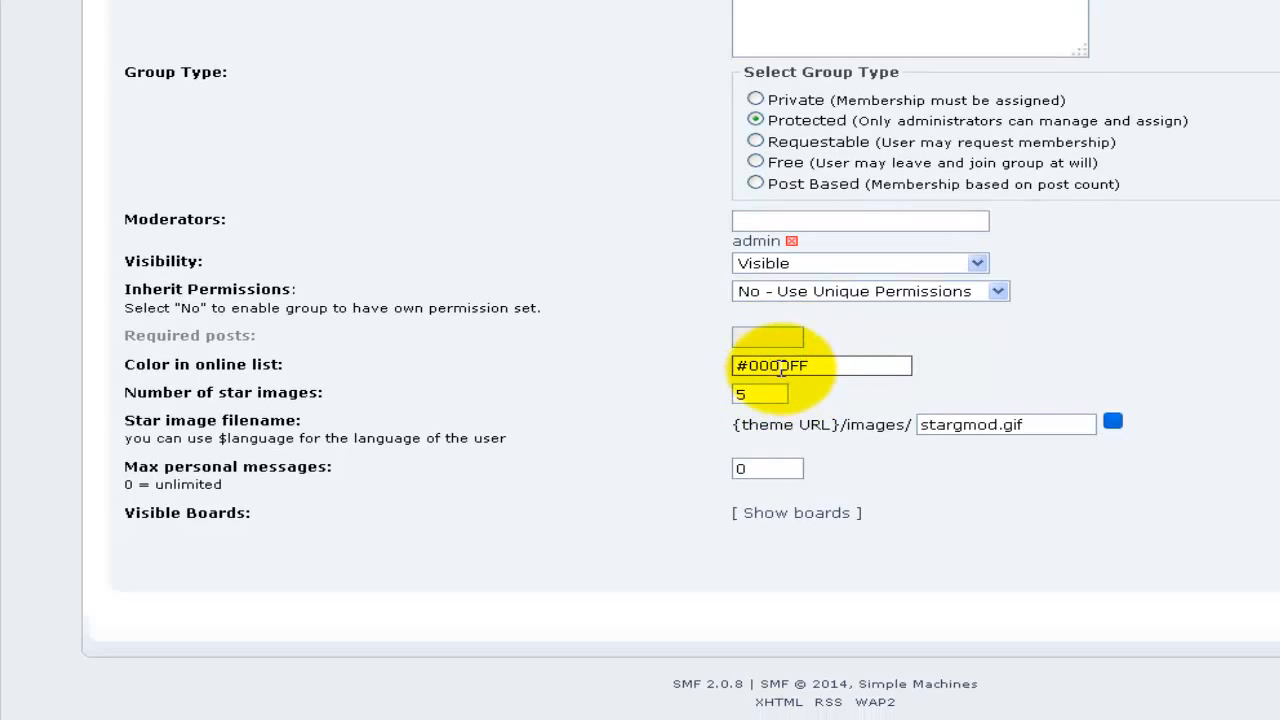
click(766, 394)
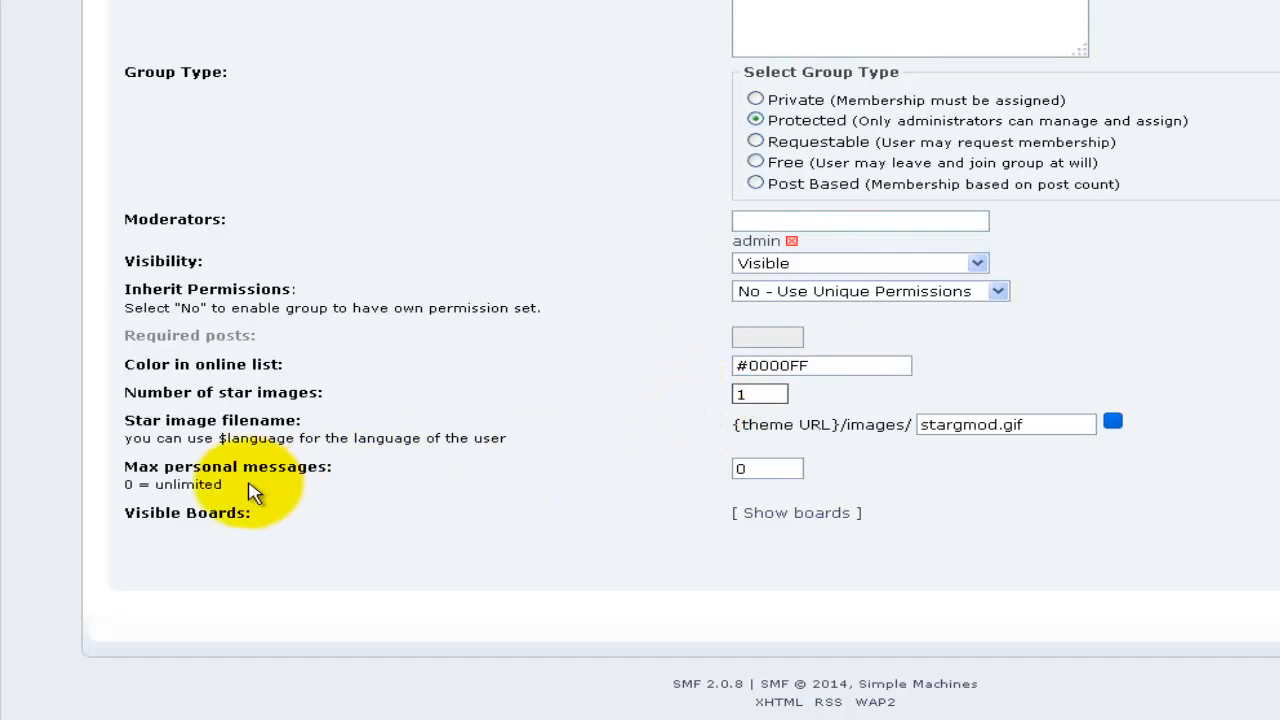
Keep the group's max personal messages at 0, show its visible boards and check all of them.
click(748, 468)
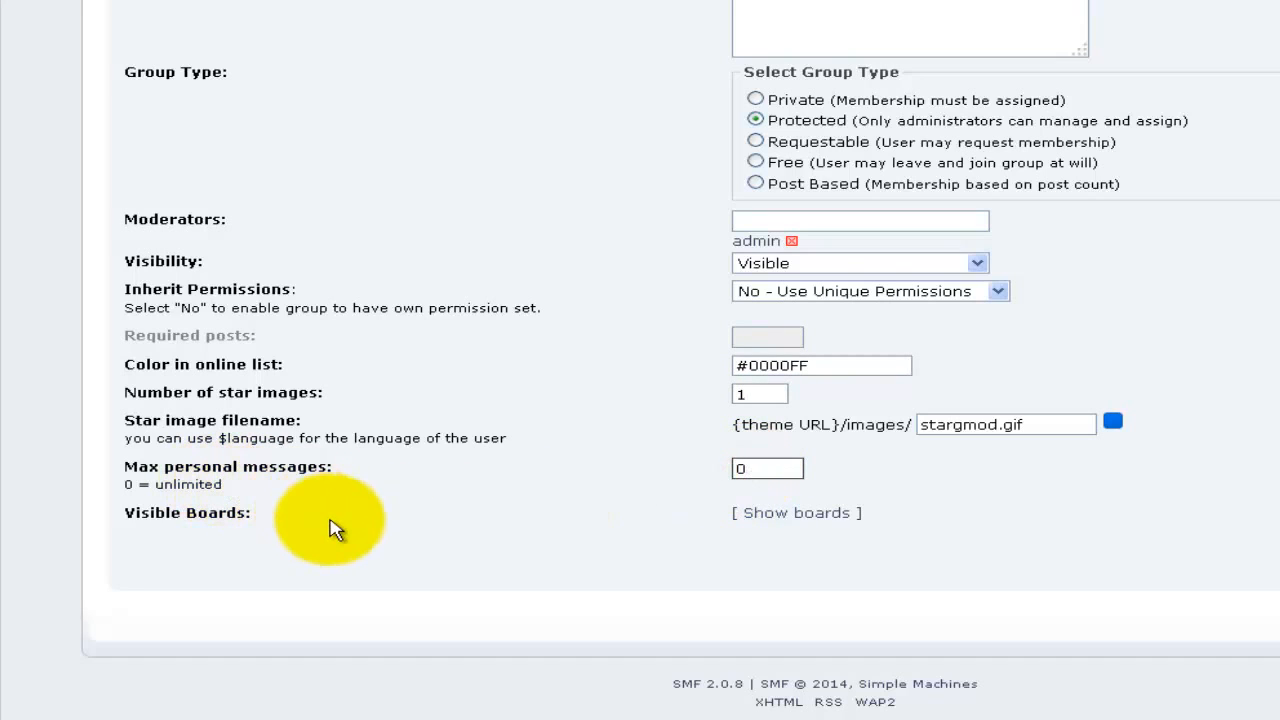
click(788, 515)
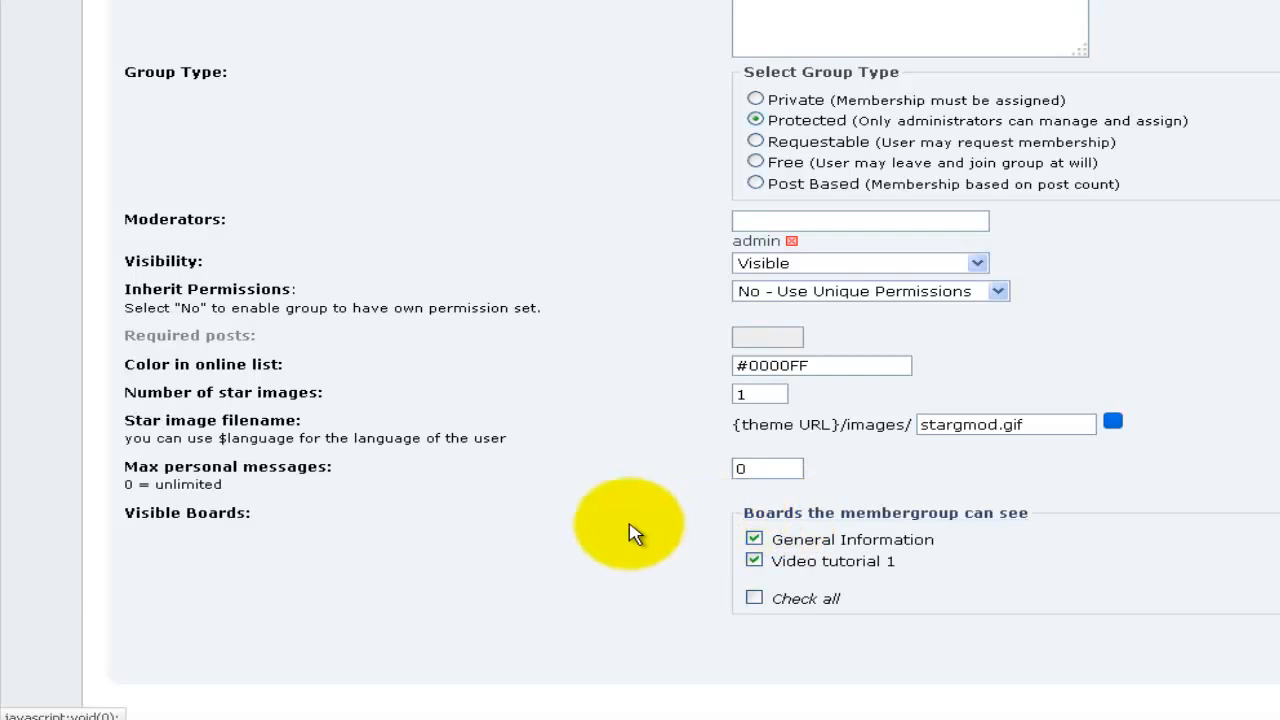
scroll(634, 531, down, 2)
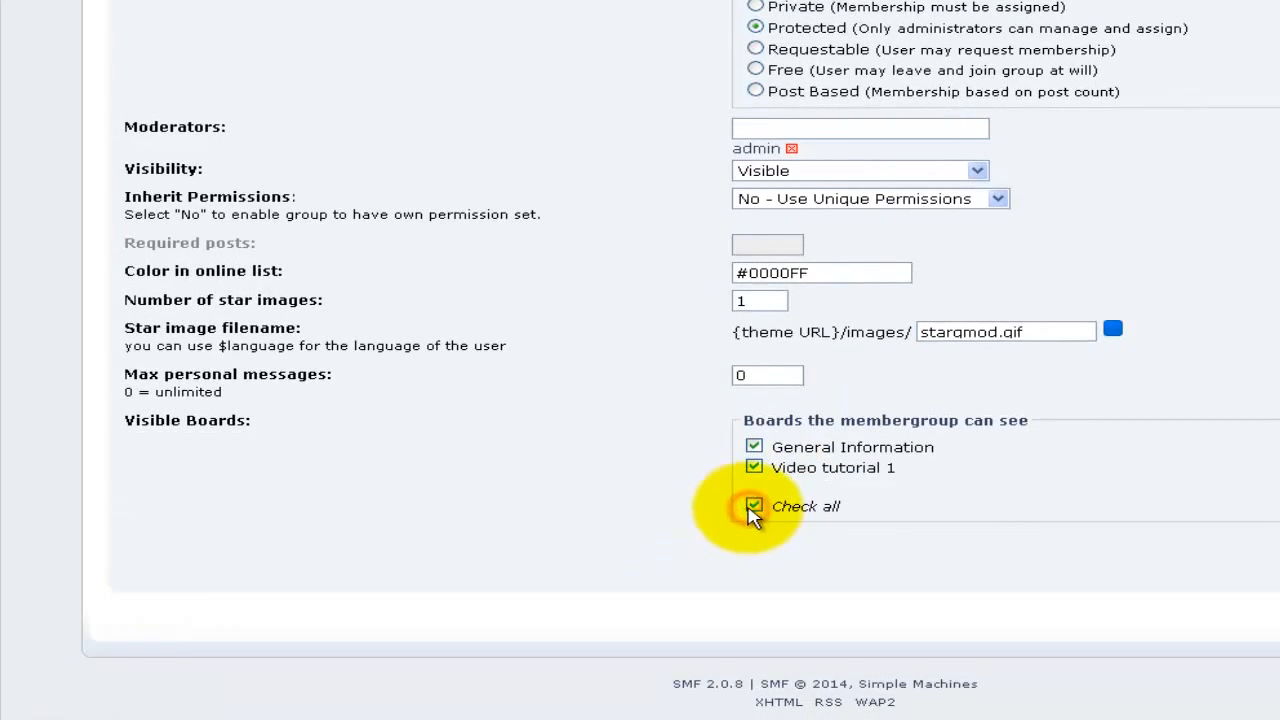
Review the Junior Member group's name and settings and save the membergroup.
scroll(700, 510, up, 5)
double_click(770, 329)
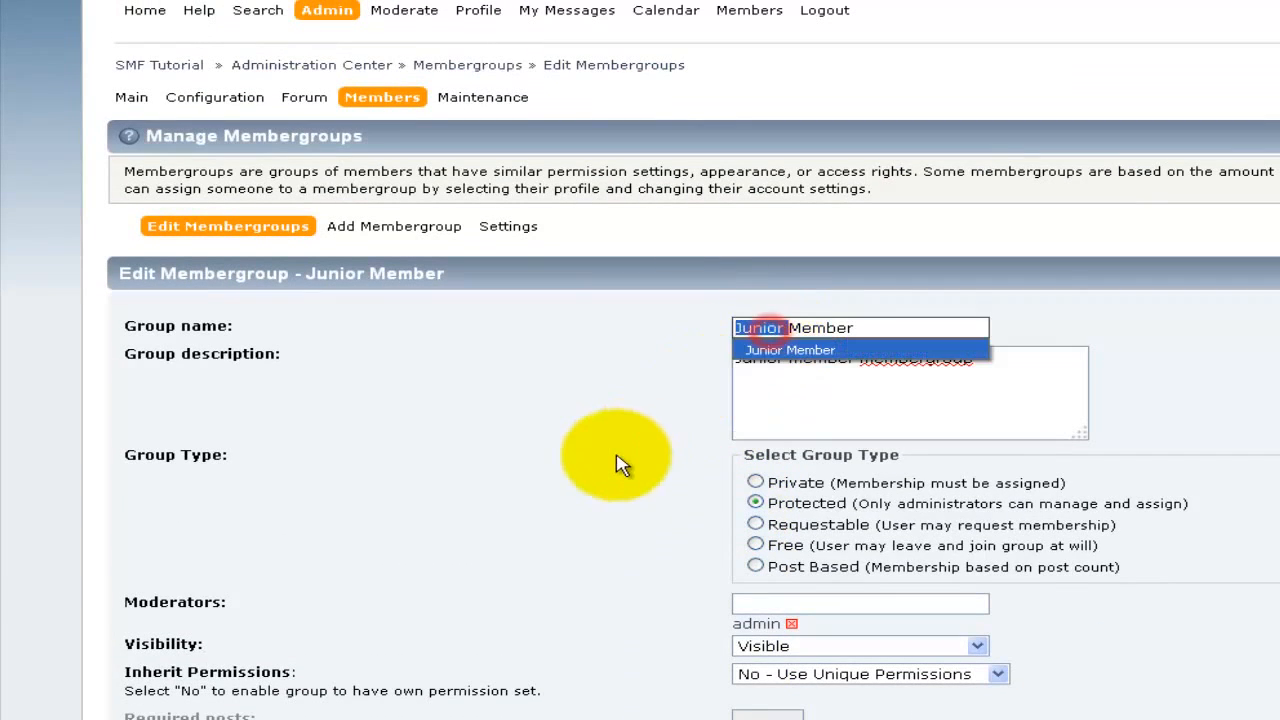
click(617, 462)
scroll(617, 460, down, 5)
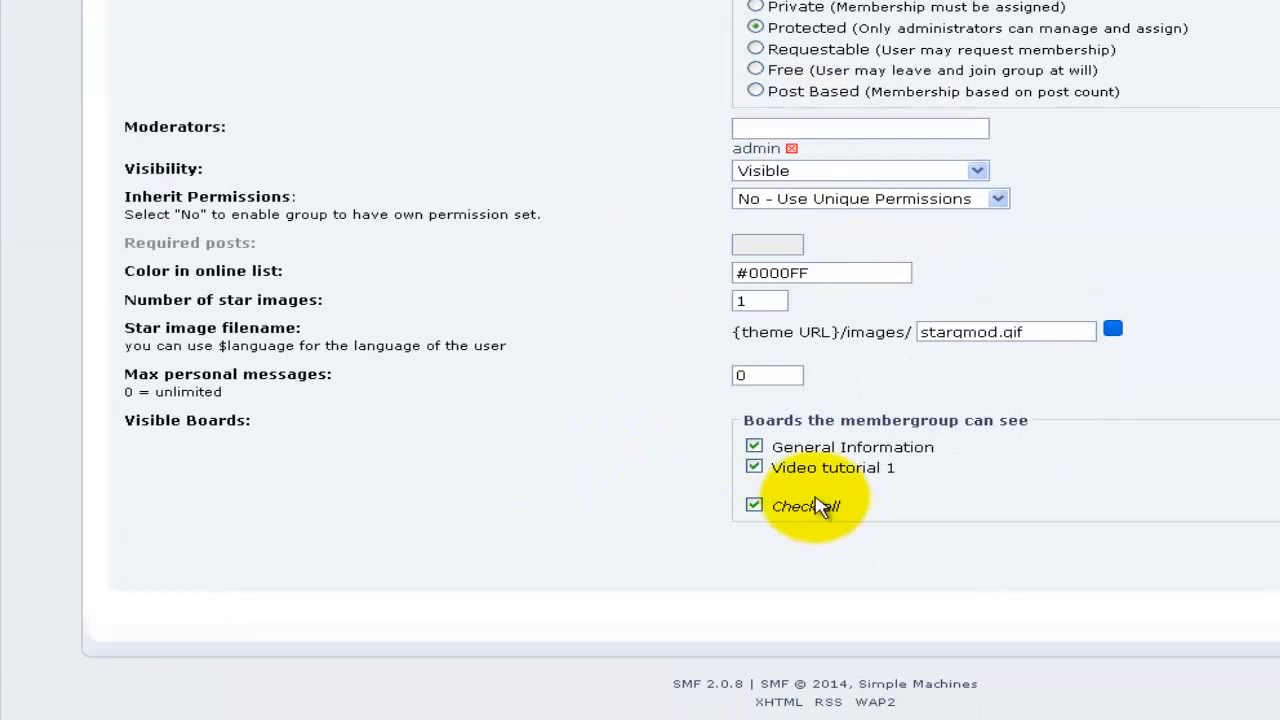
click(1087, 594)
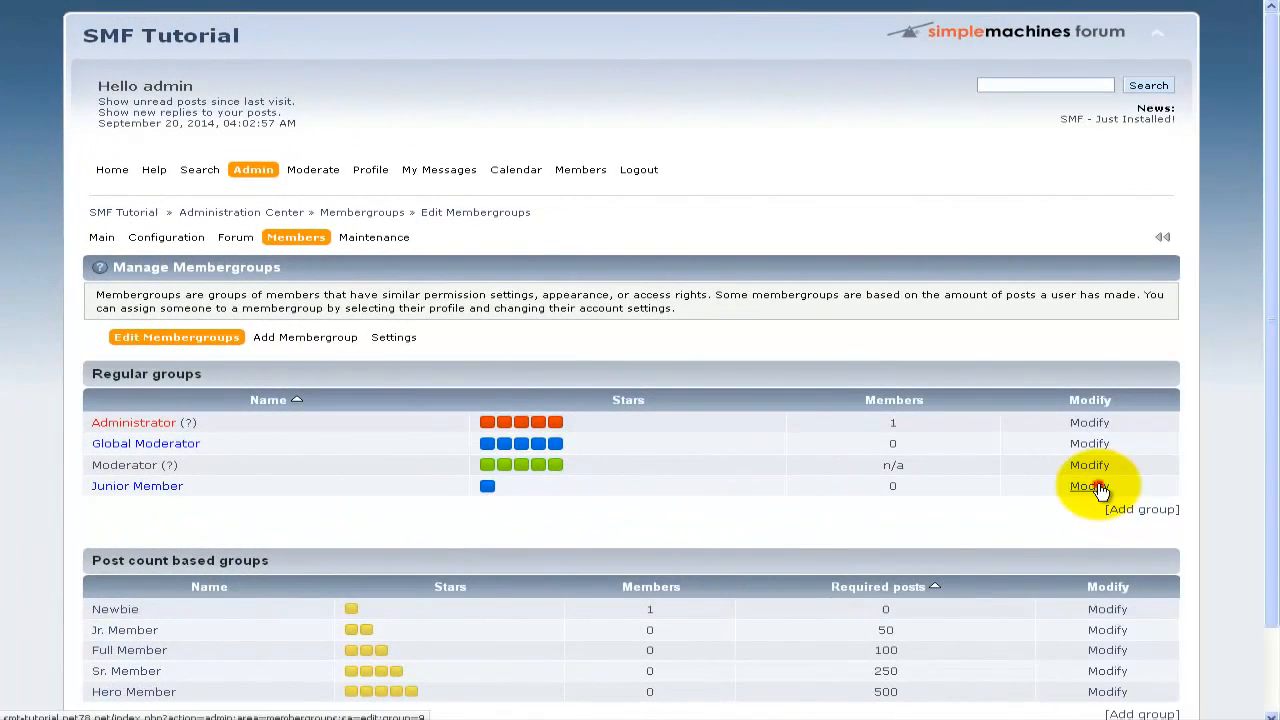
Reopen the Junior Member membergroup for editing at its color in the online list.
click(1092, 486)
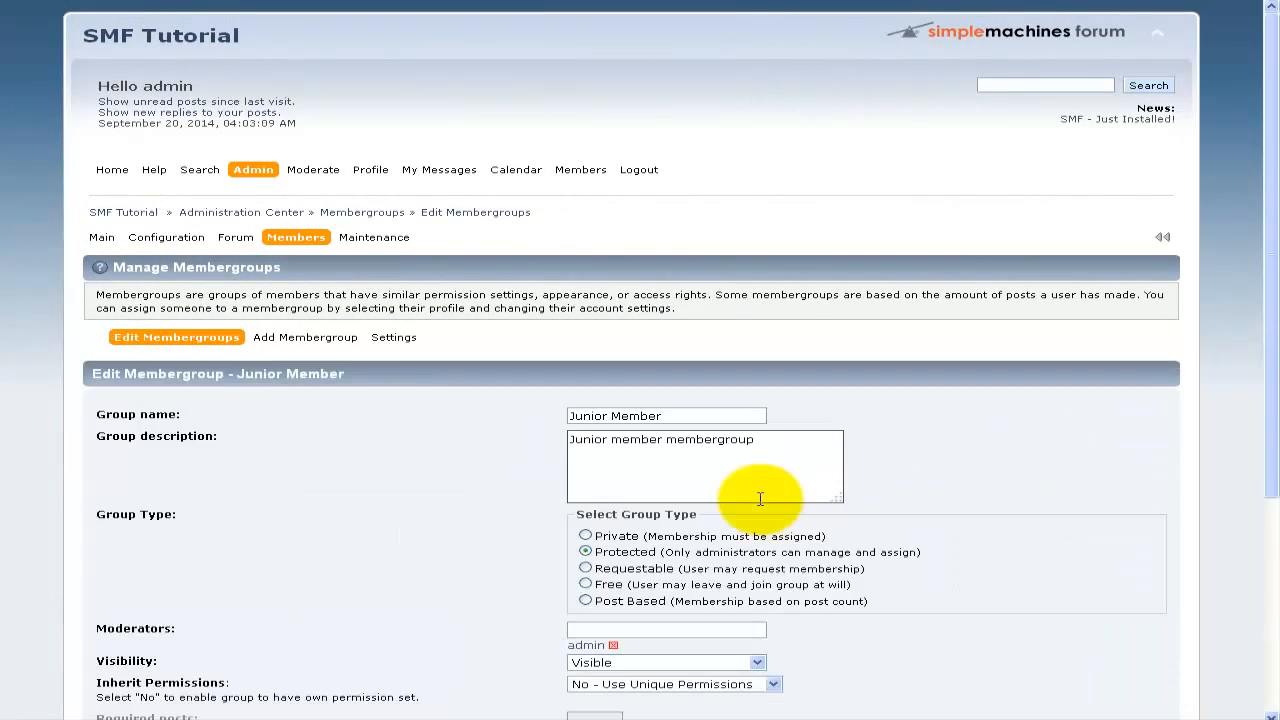
scroll(763, 486, down, 5)
click(678, 443)
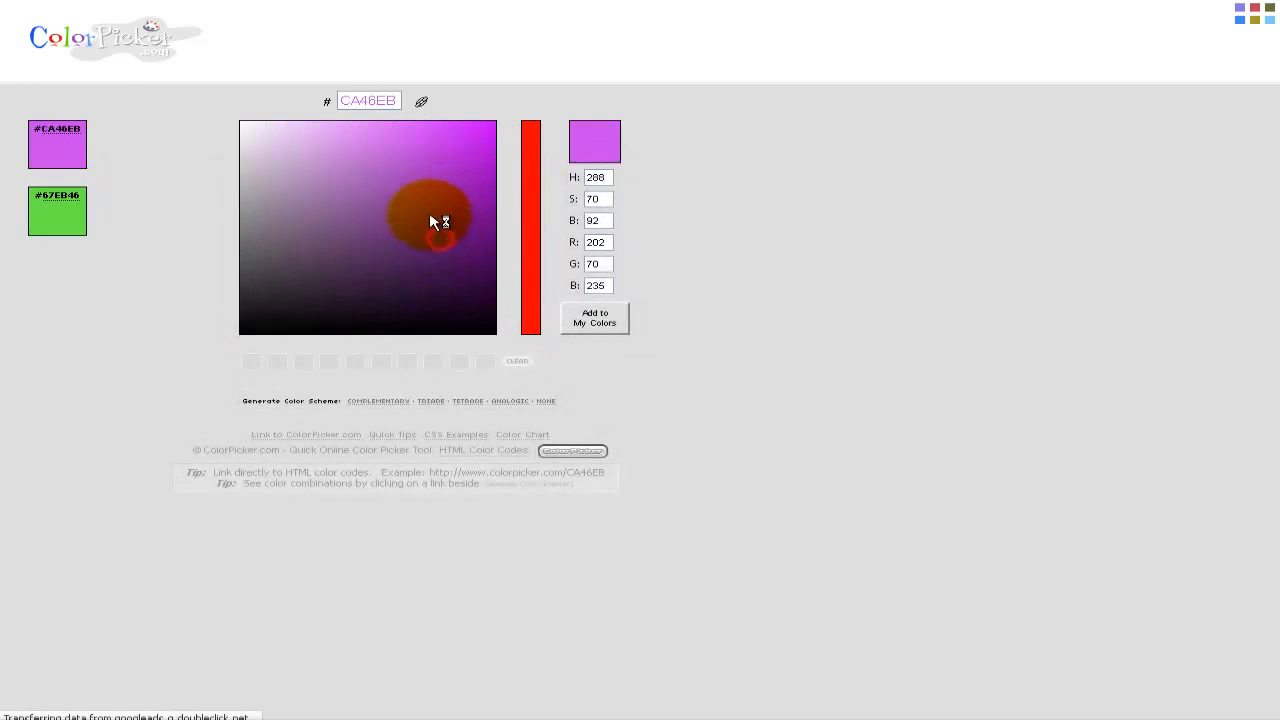
Switch to ColorPicker.com, choose the yellow-green color C6E81A and copy its hex code.
drag(458, 168, 457, 213)
click(531, 291)
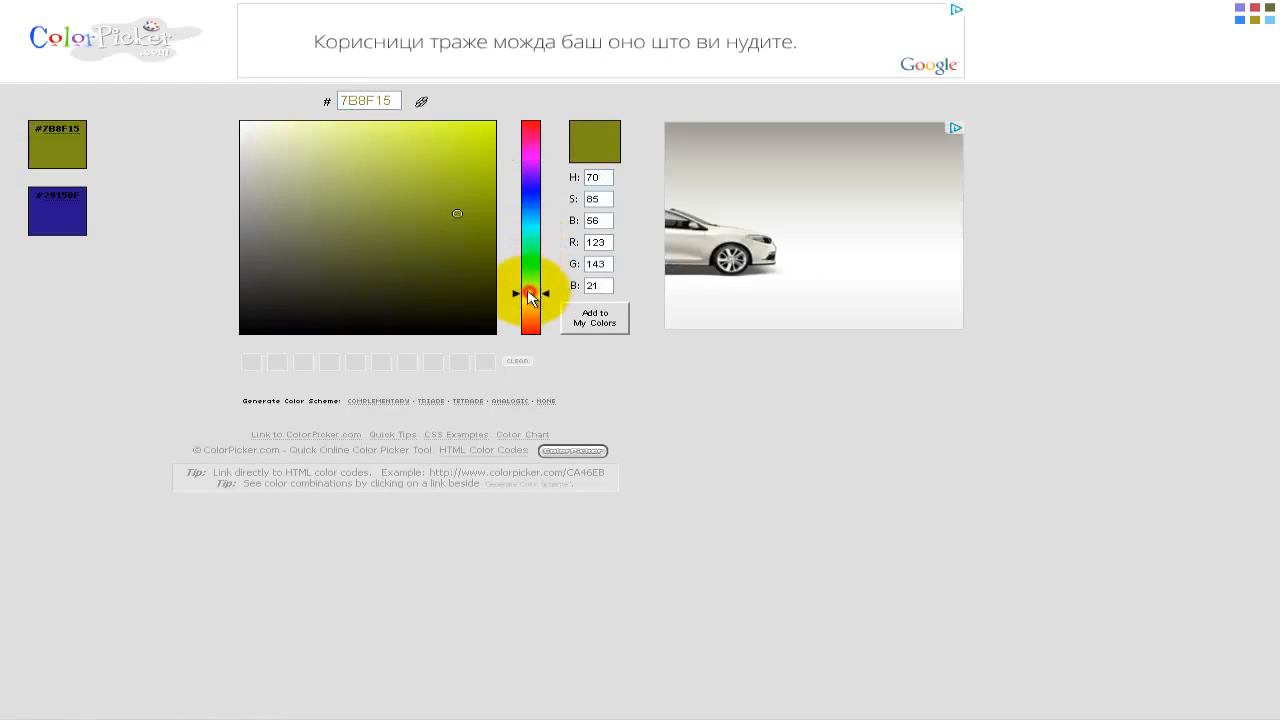
click(471, 152)
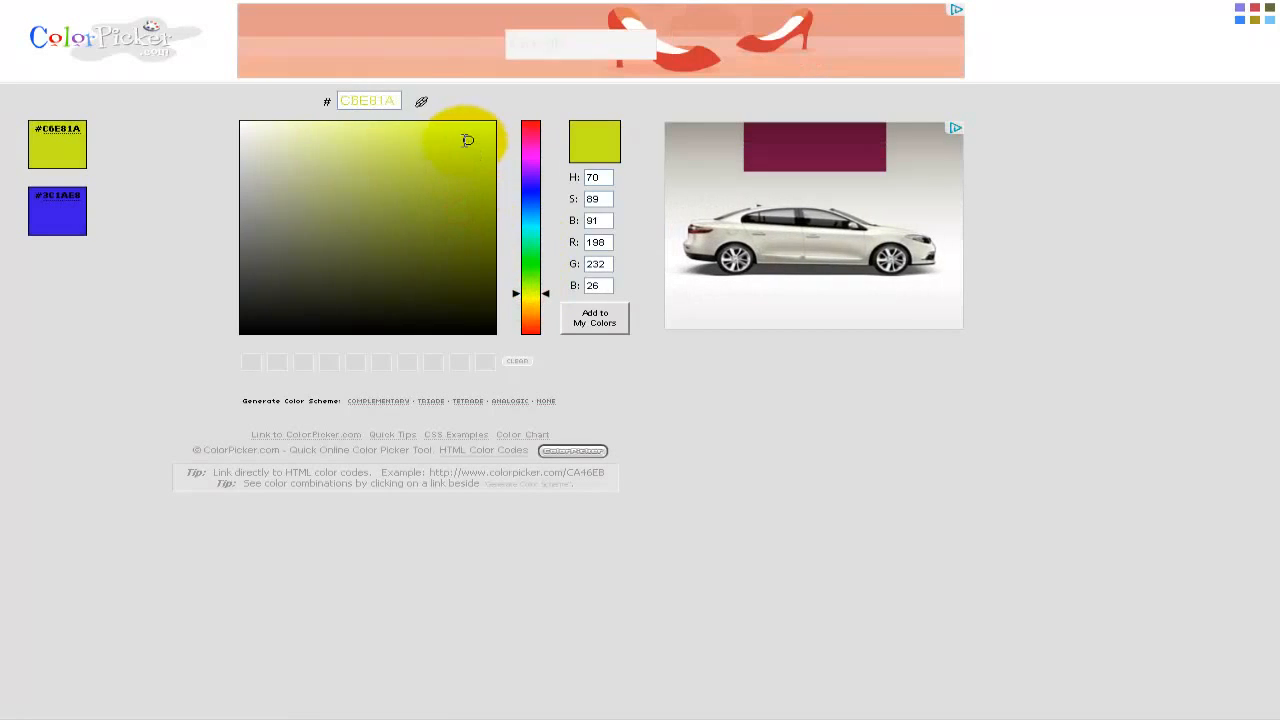
double_click(366, 100)
right_click(365, 100)
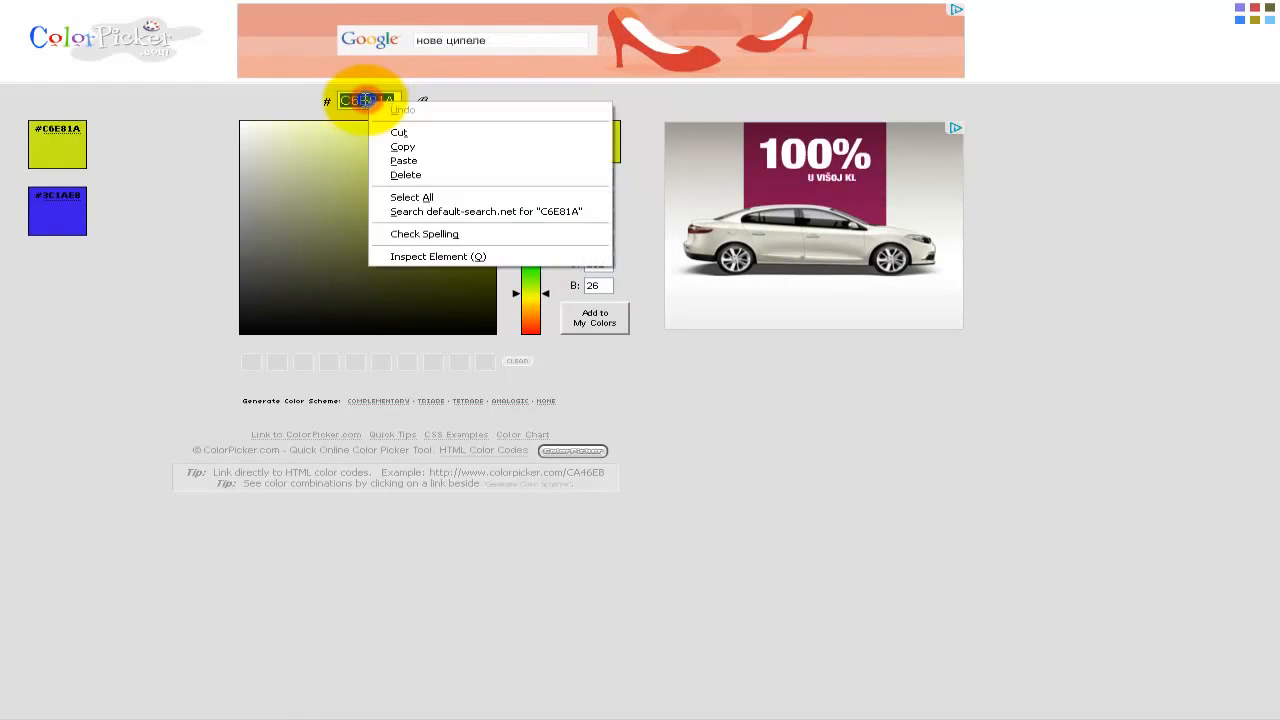
click(405, 147)
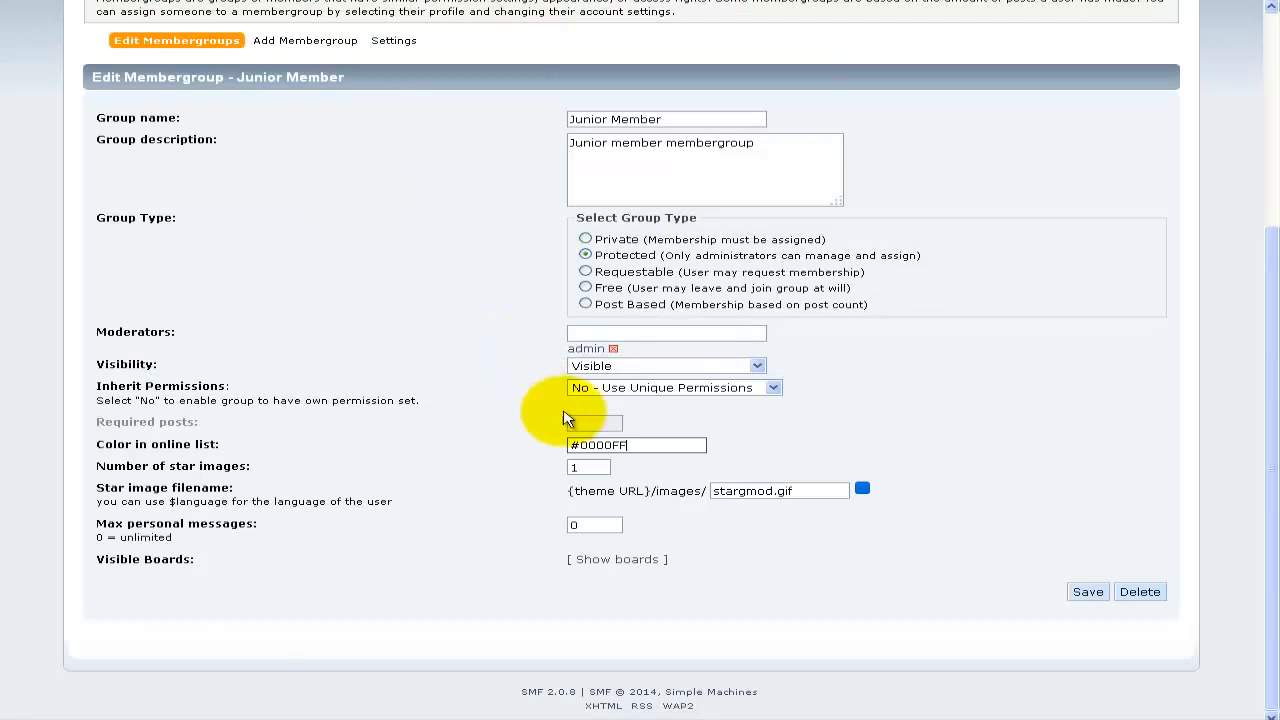
Return to the Junior Member group, replace its online list color code with the copied C6E81A and save the group.
click(578, 441)
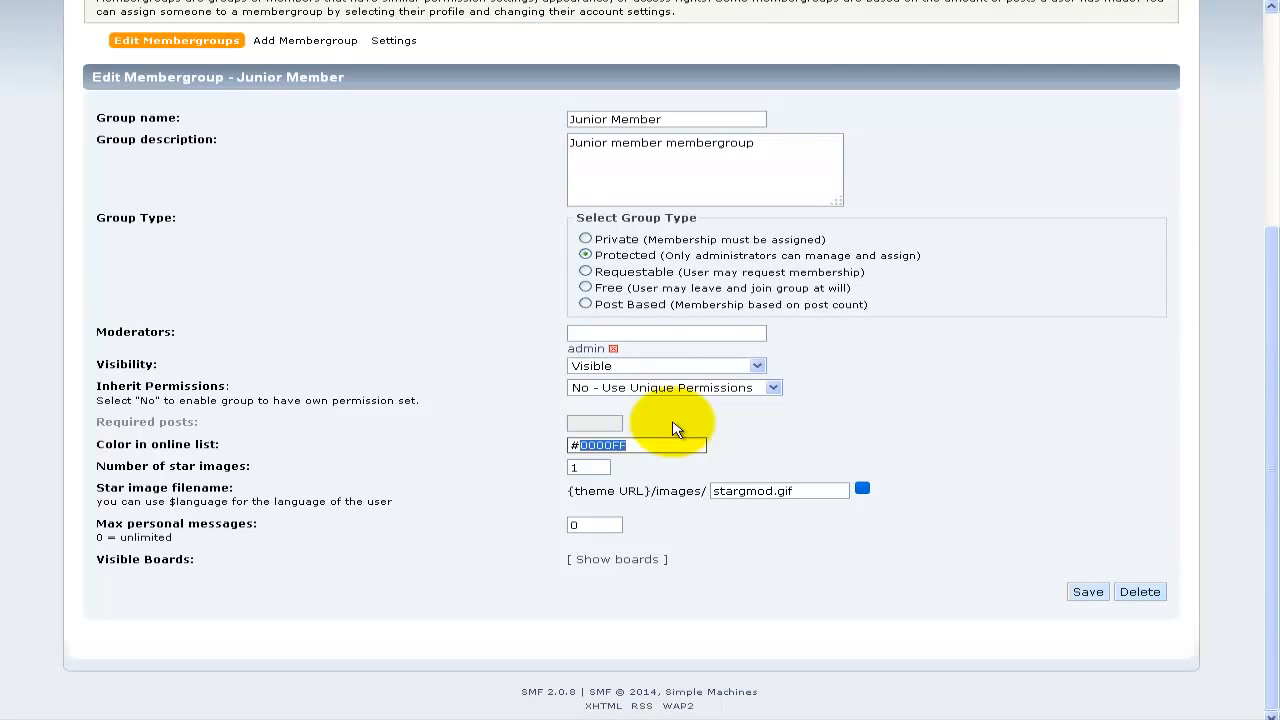
key(ctrl+v)
click(1089, 598)
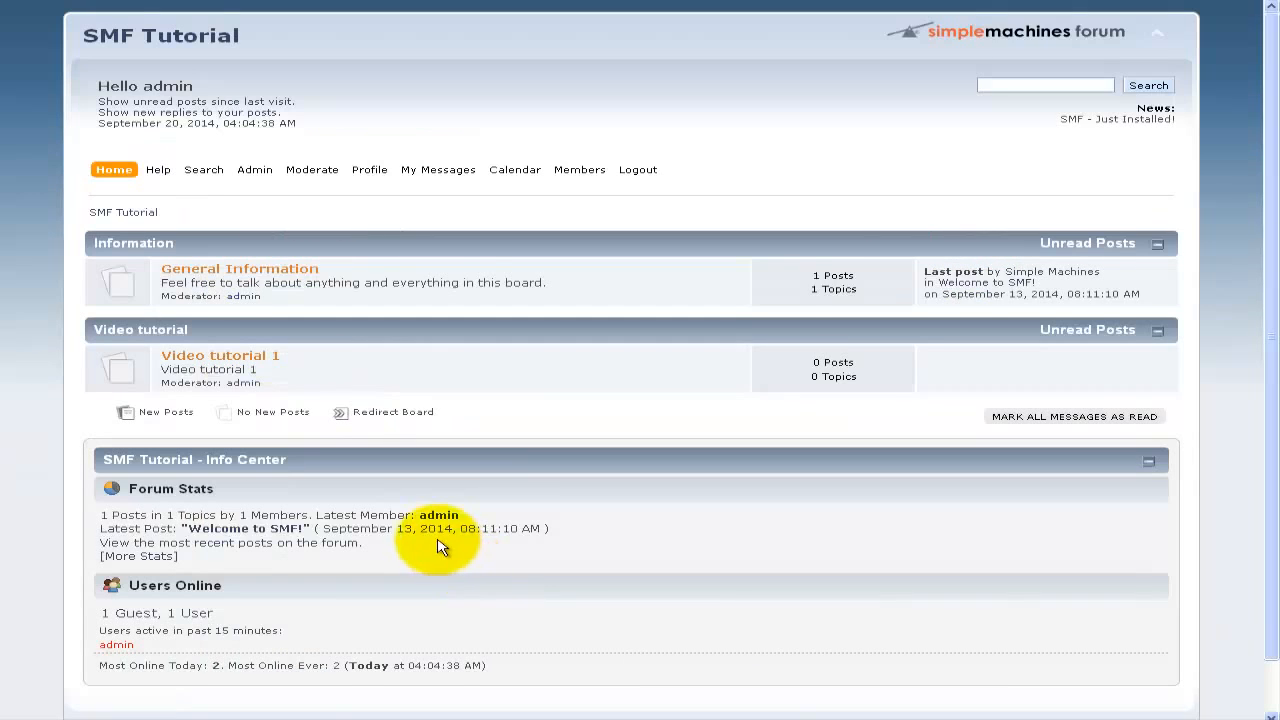
View the board list on the forum's home page, collapse the Information category and return to the full list.
scroll(250, 400, down, 1)
click(158, 200)
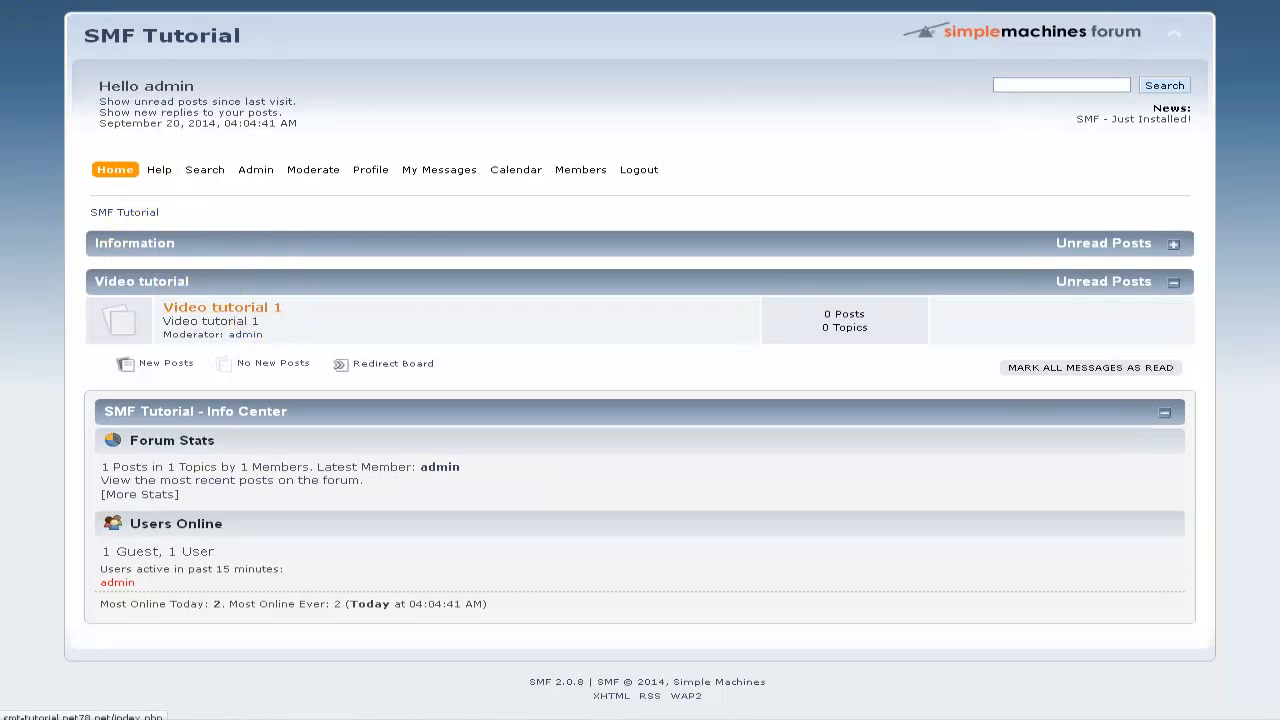
click(276, 248)
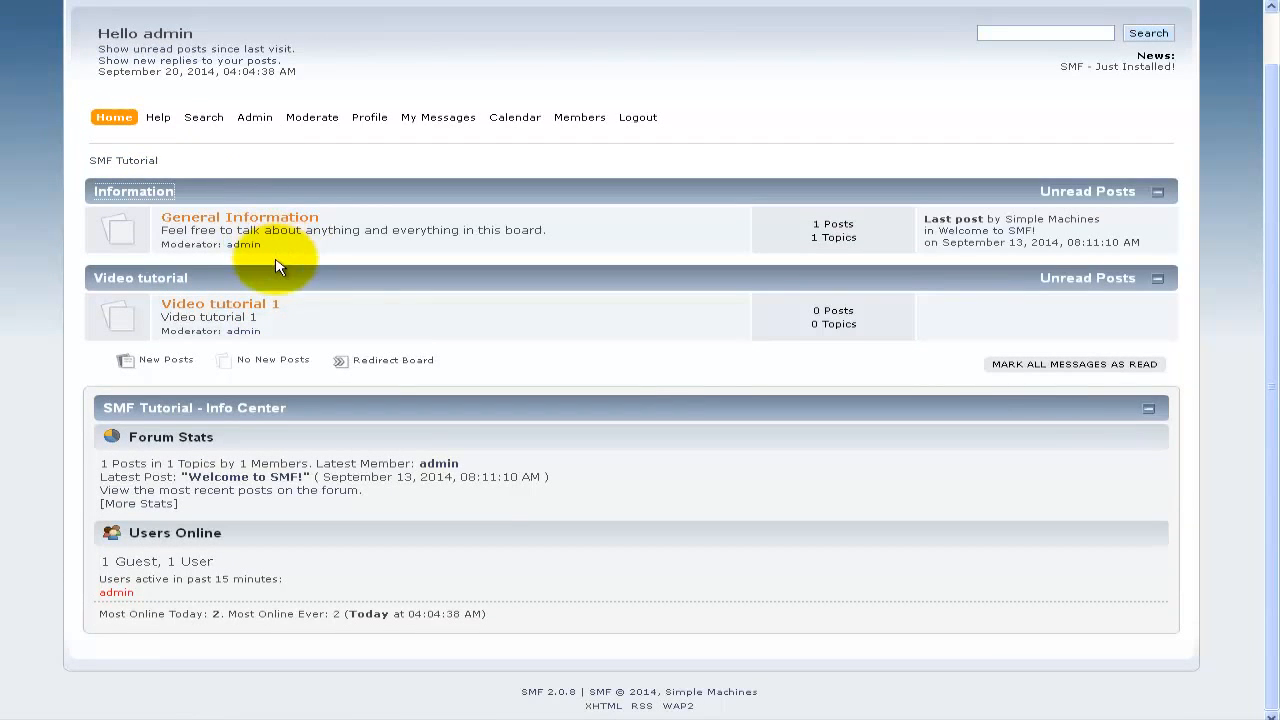